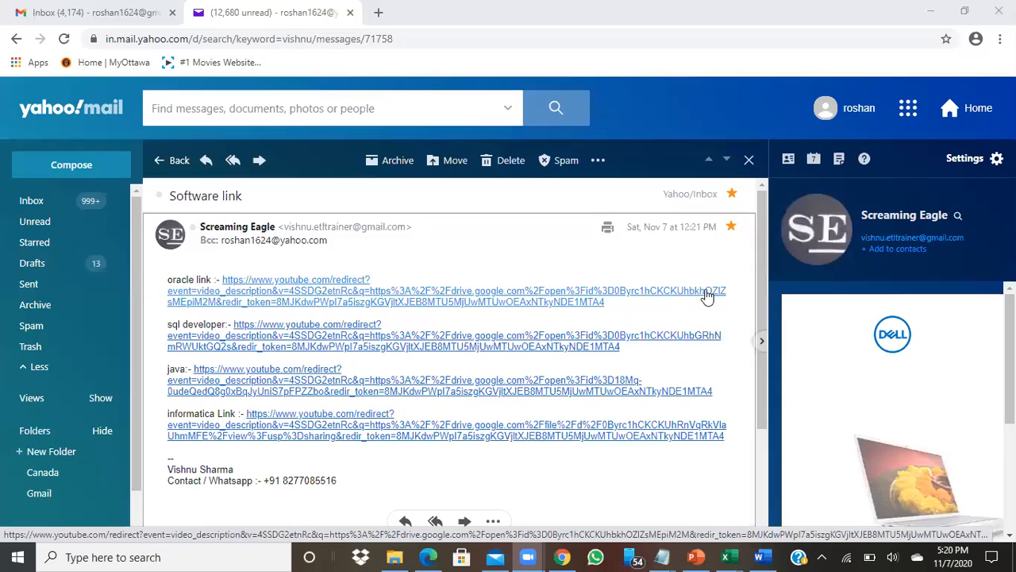
# Download OracleXE112_Win64.zip (317M) from the email's oracle Google Drive link, past the virus-scan warning
pyautogui.click(314, 305)
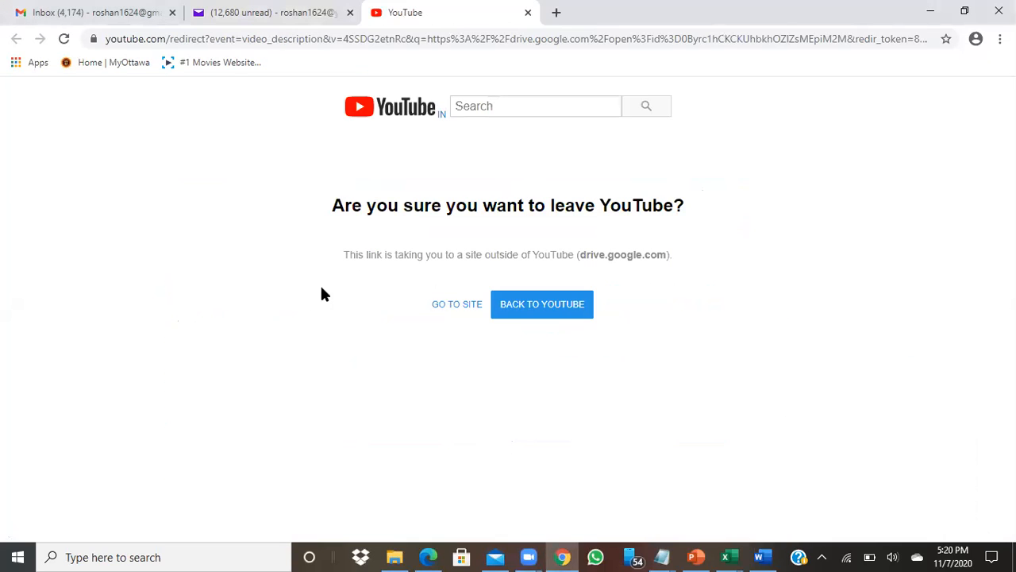
pyautogui.click(464, 311)
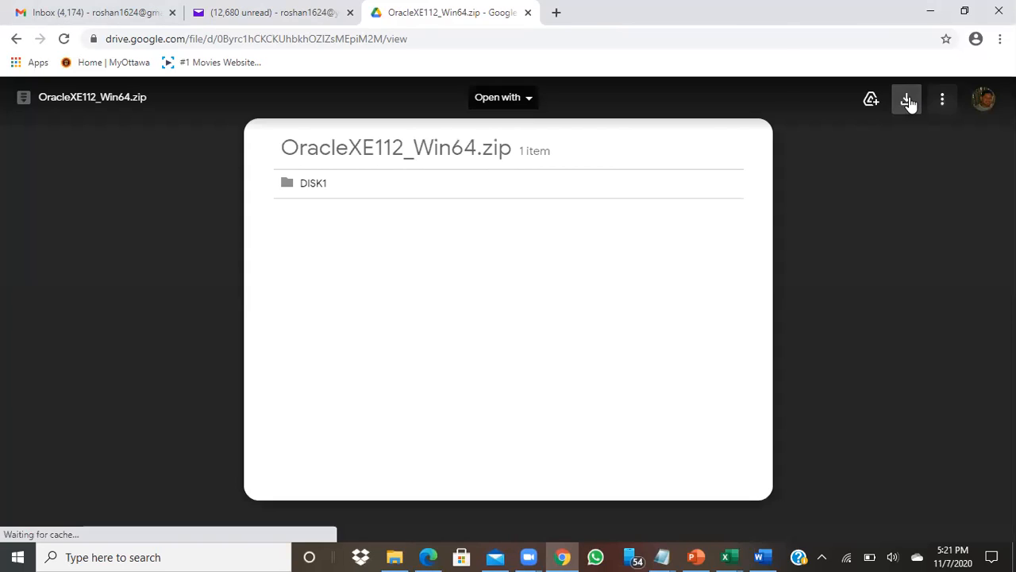
pyautogui.click(908, 99)
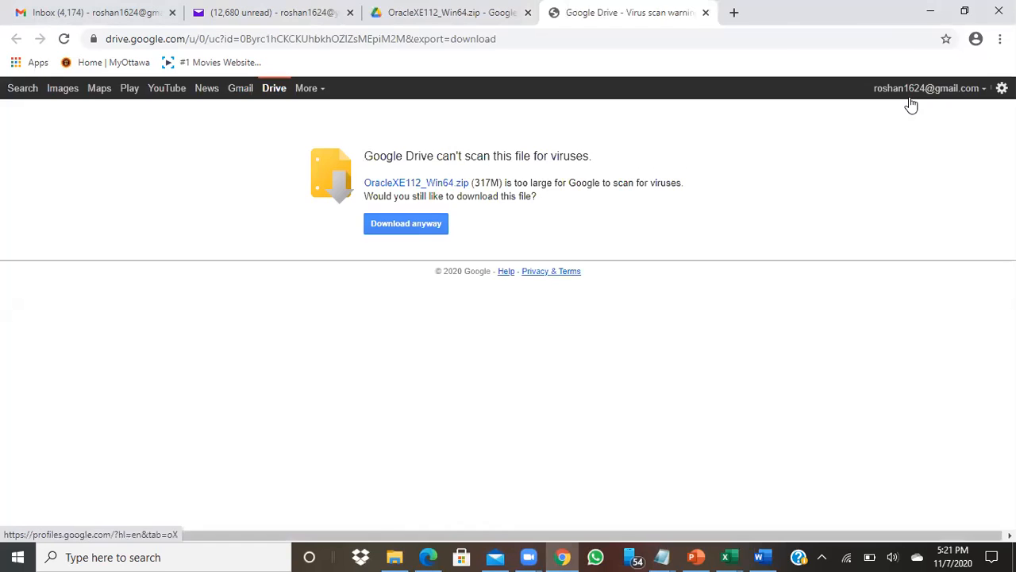
pyautogui.click(425, 225)
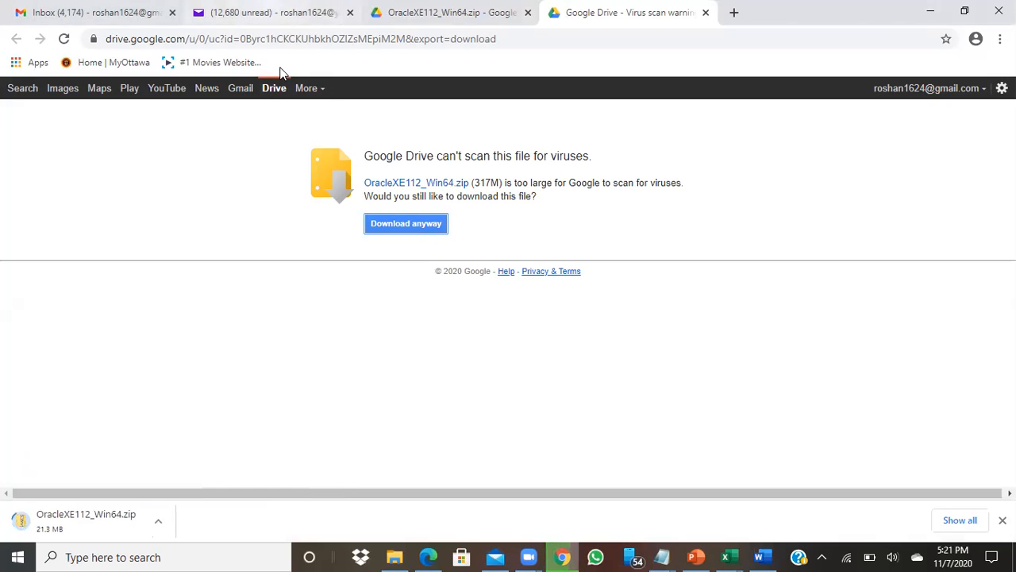
pyautogui.hotkey('ctrl', '2')
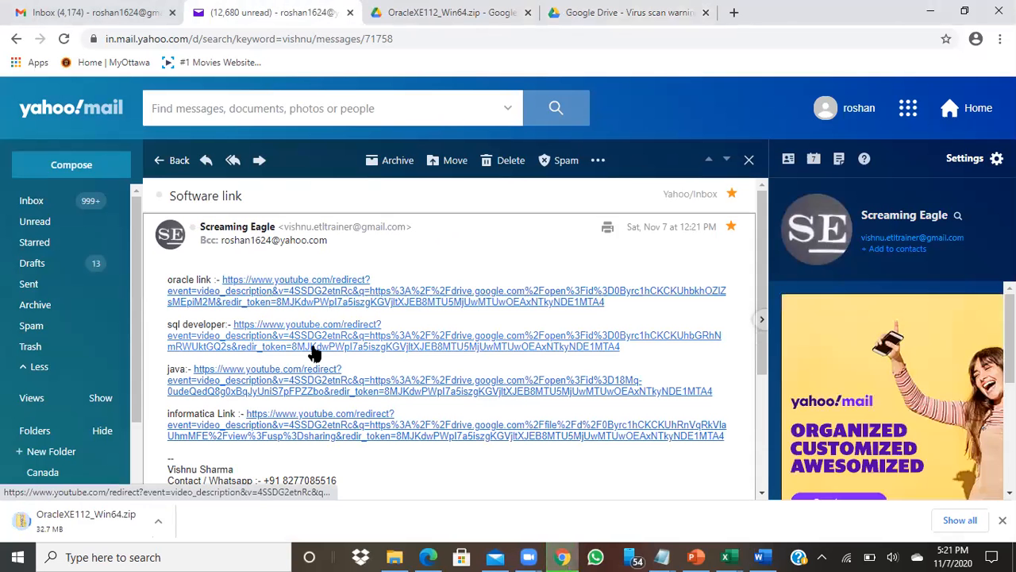
# Download sqldeveloper-4.1.3.20.78-no-jre.rar (310M) from Google Drive, past the virus-scan warning
pyautogui.click(314, 348)
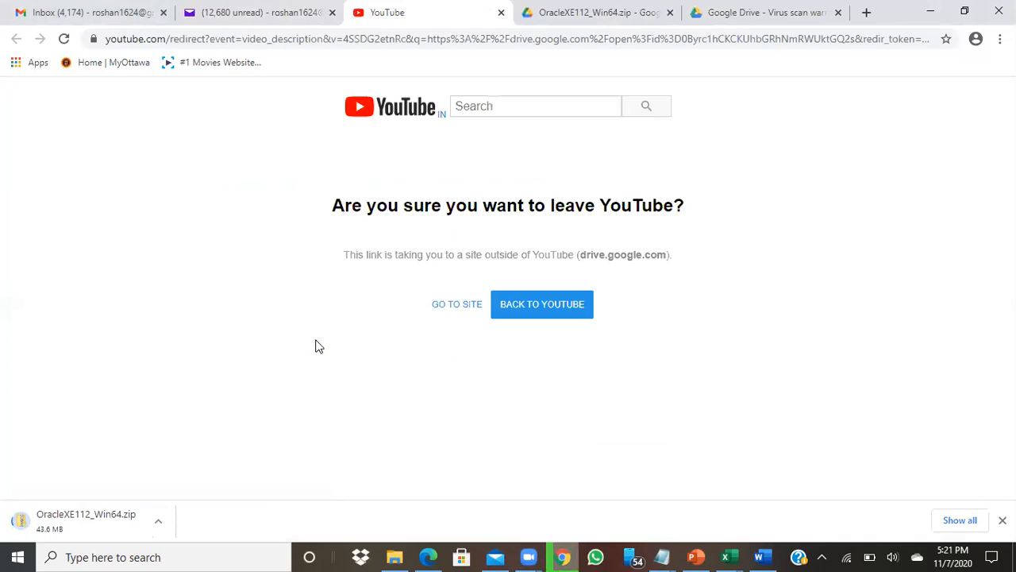
pyautogui.click(460, 308)
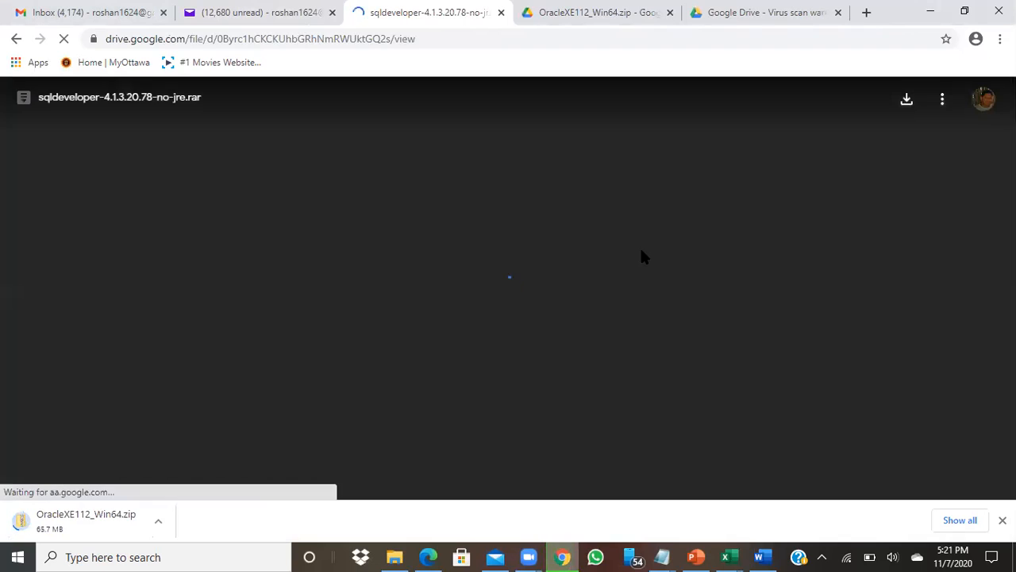
pyautogui.click(914, 101)
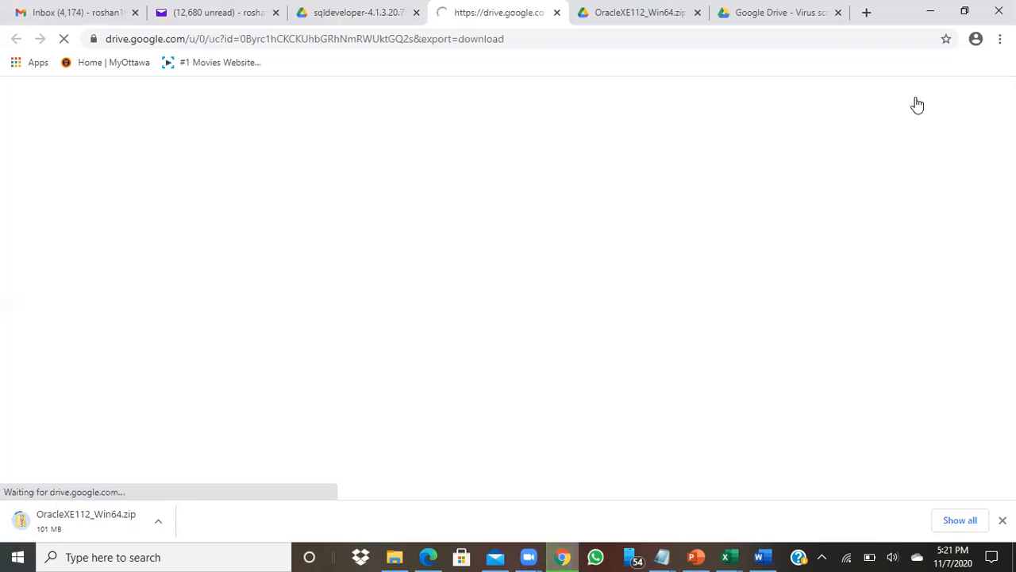
pyautogui.click(431, 229)
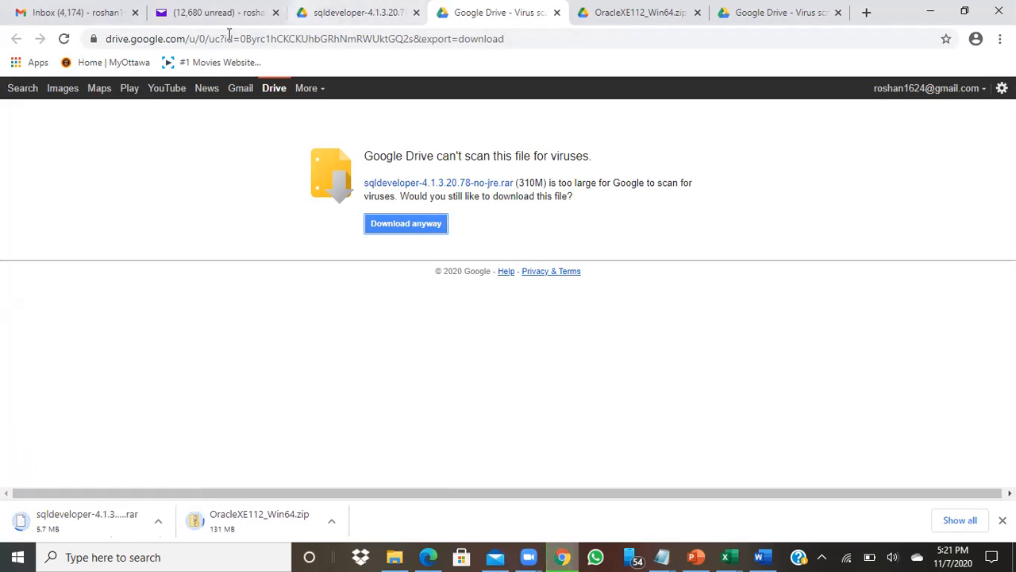
pyautogui.click(218, 12)
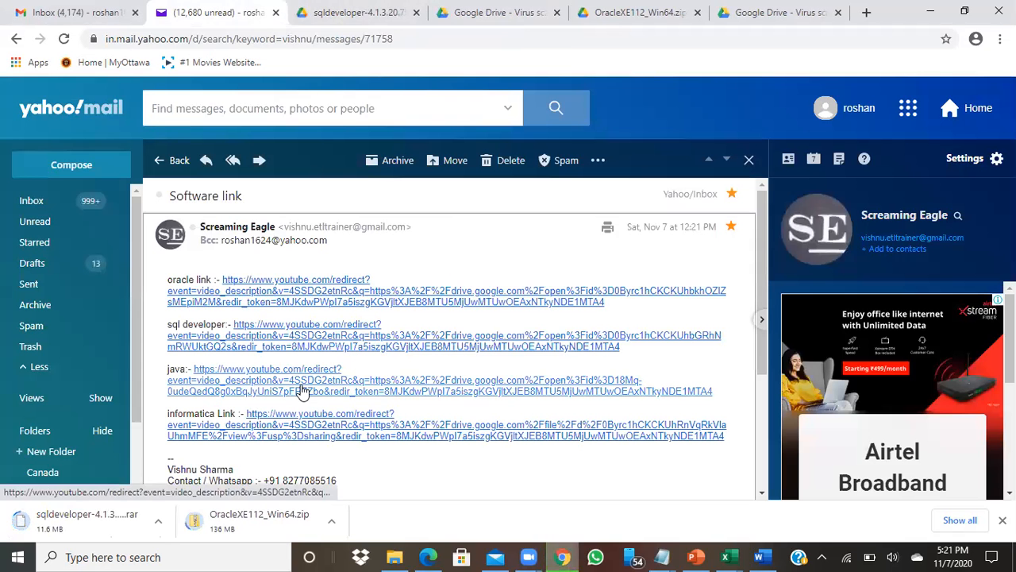
# Download Java.rar from the email's java Google Drive link, past the virus-scan warning
pyautogui.click(301, 390)
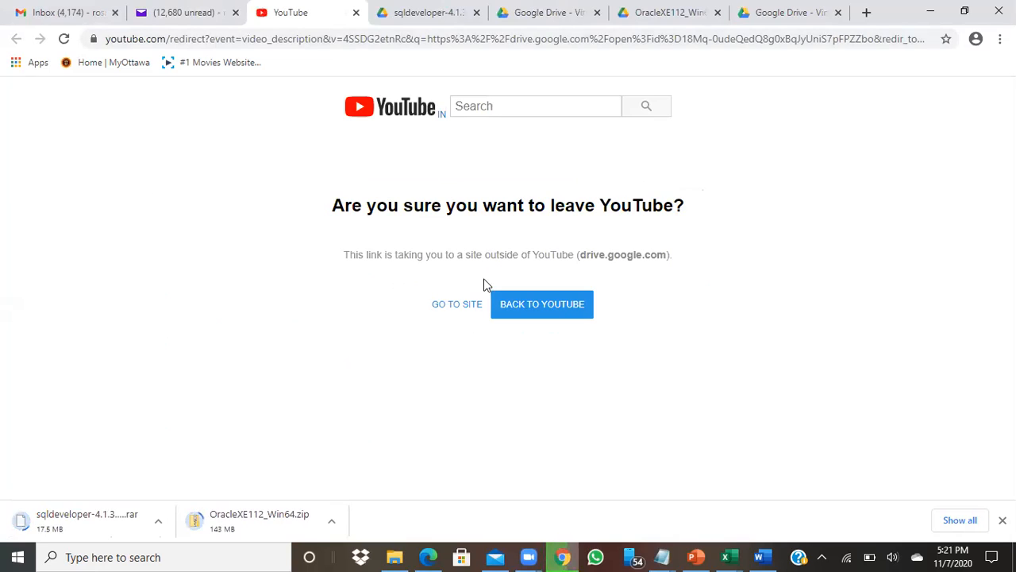
pyautogui.click(461, 310)
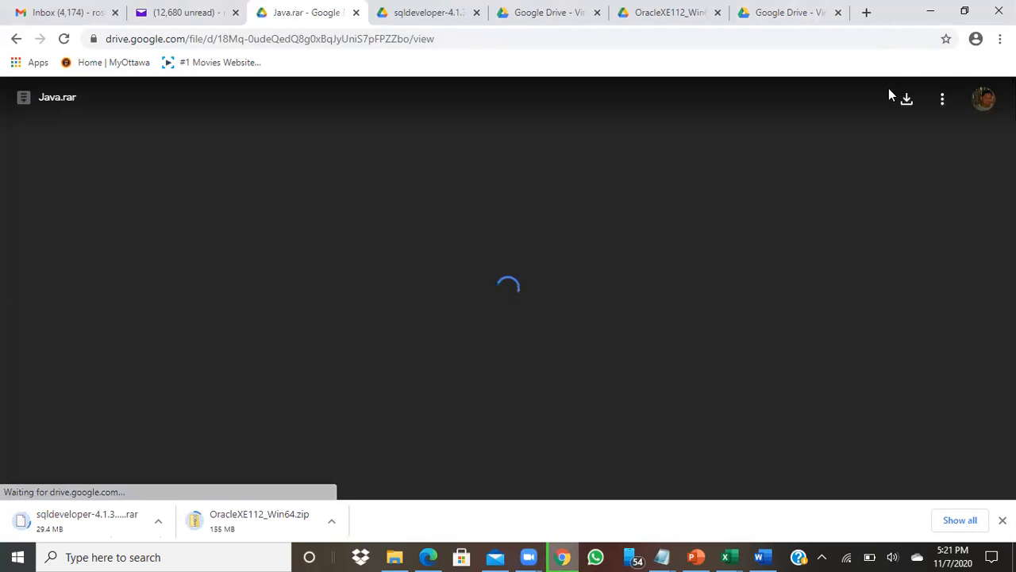
pyautogui.click(907, 101)
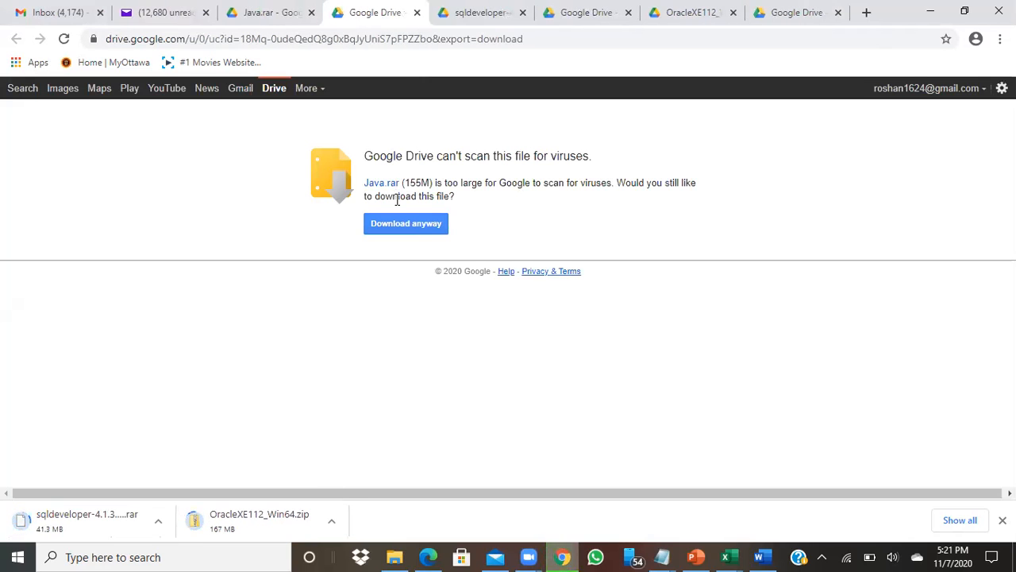
pyautogui.click(399, 225)
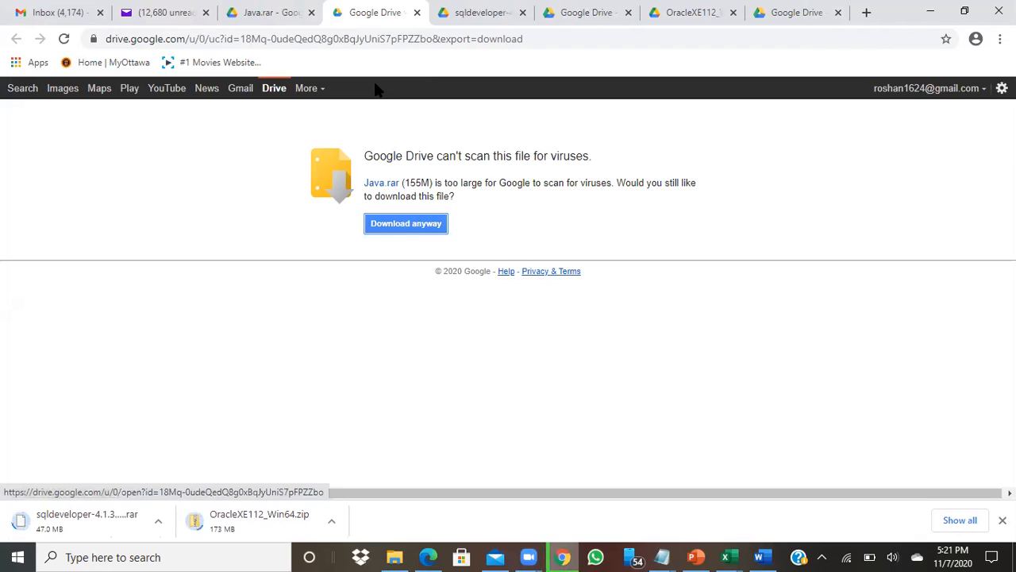
pyautogui.click(161, 14)
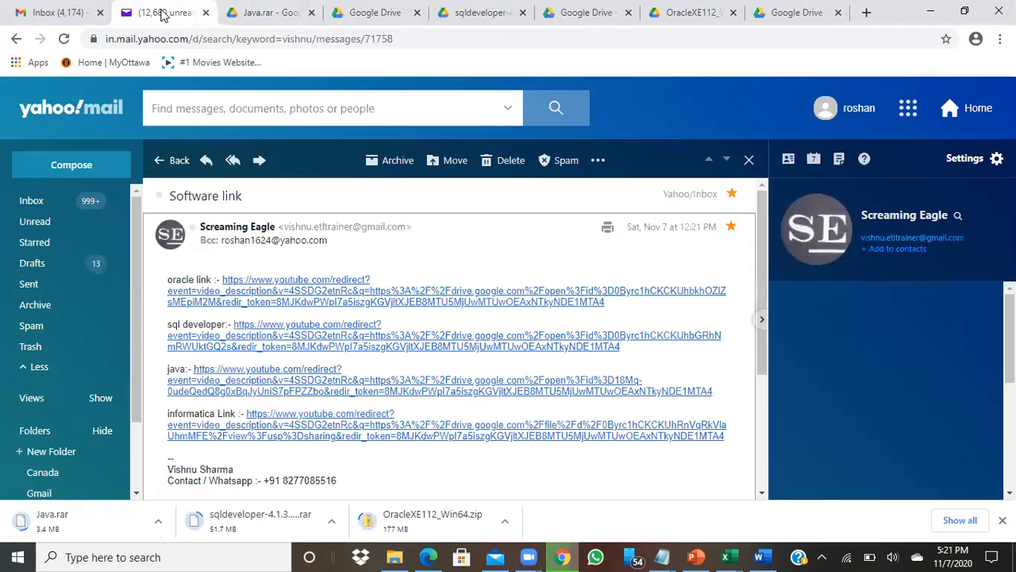
# Download Informatica_9.6.1.rar from the informatica Google Drive link, past the virus-scan warning
pyautogui.click(355, 437)
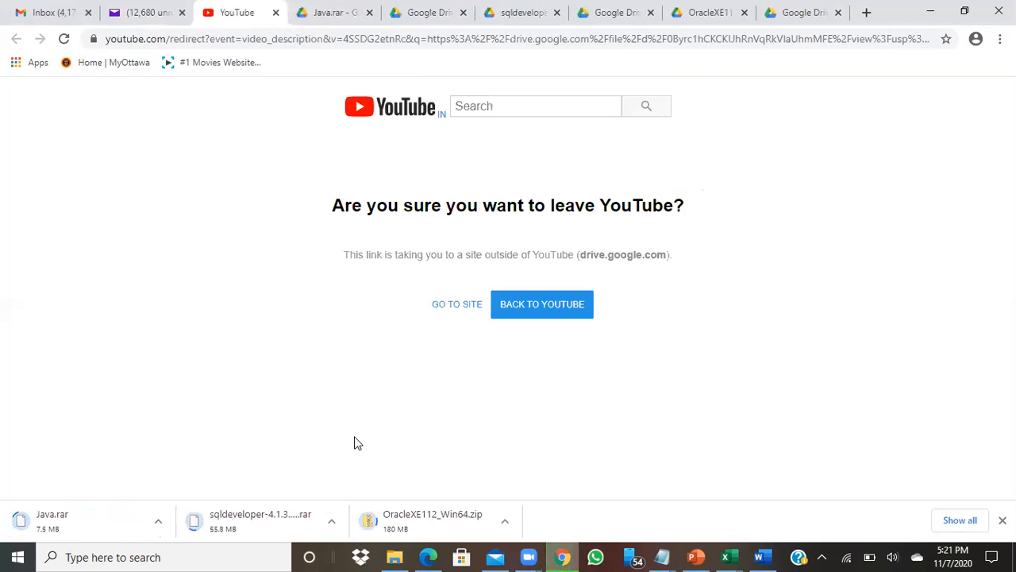
pyautogui.click(455, 315)
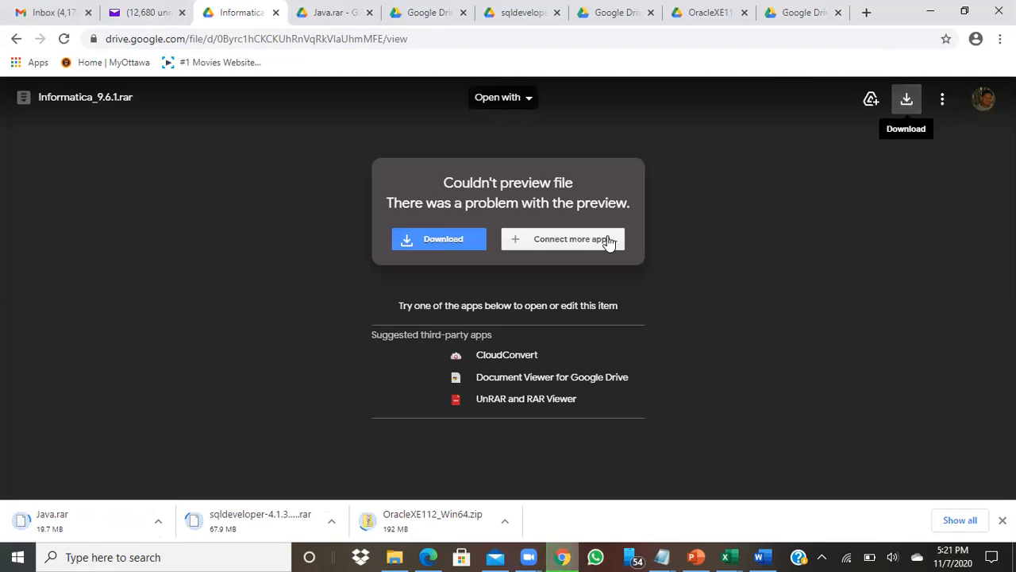
pyautogui.click(428, 242)
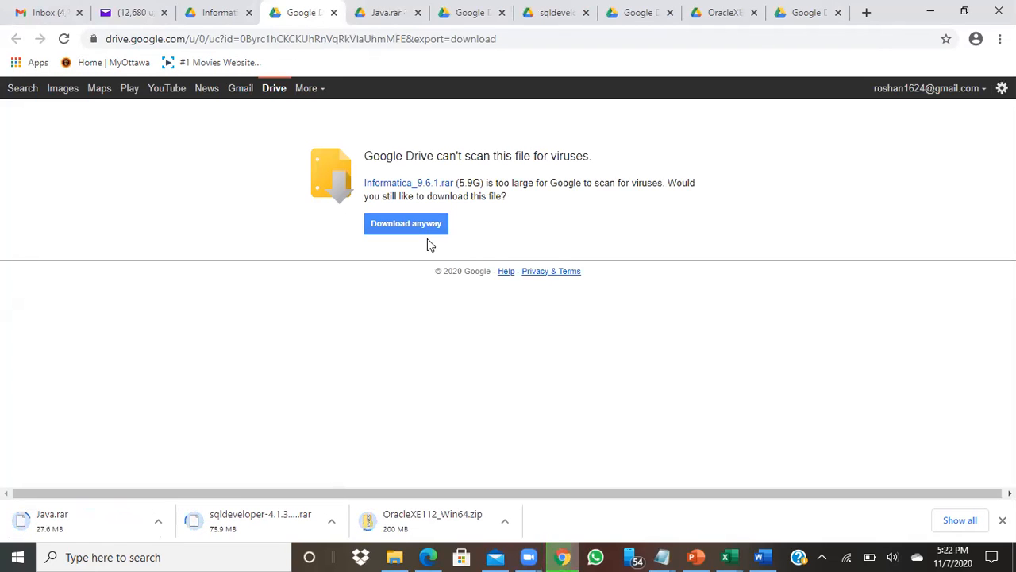
pyautogui.click(433, 227)
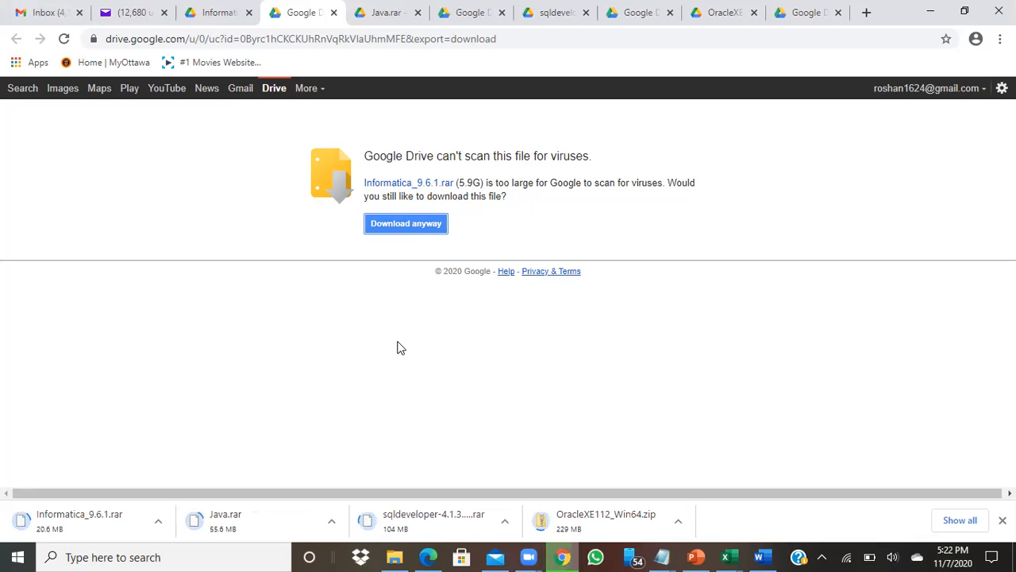
pyautogui.click(394, 556)
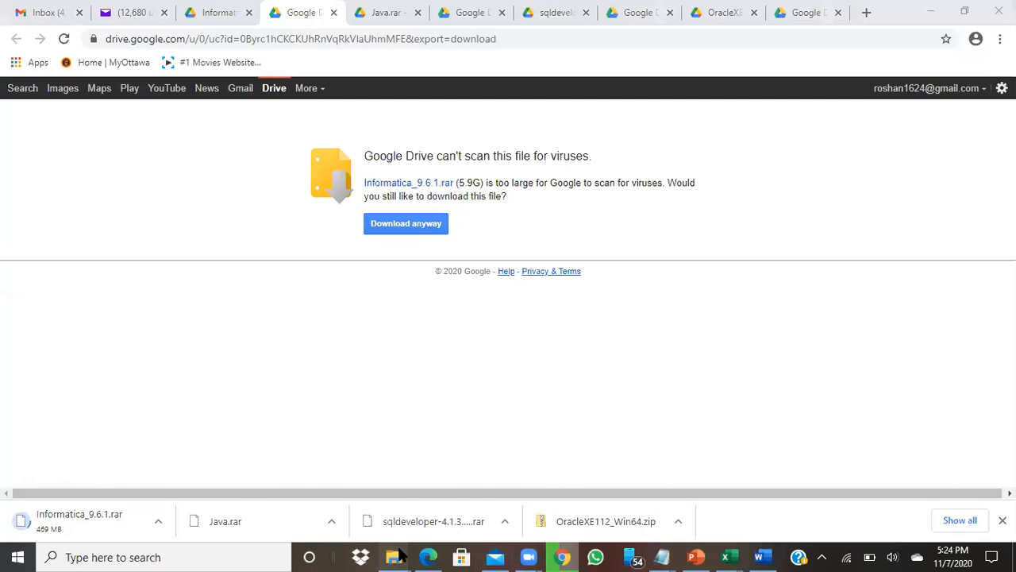
# Wait for Informatica_9.6.1.rar (6,150,321 KB) to finish, then switch to the roshan icloud downloads folder
pyautogui.moveTo(399, 556)
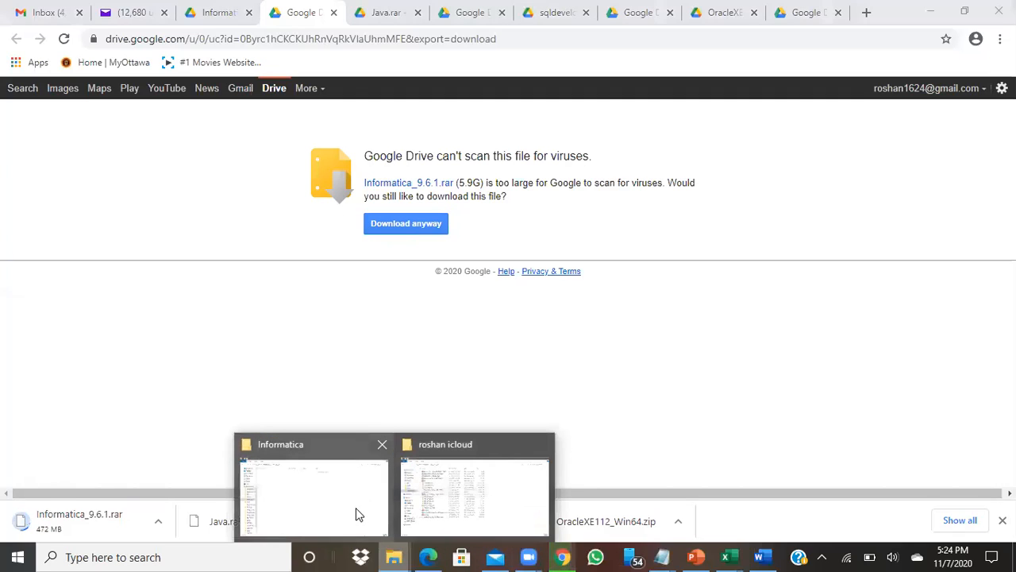
pyautogui.click(357, 513)
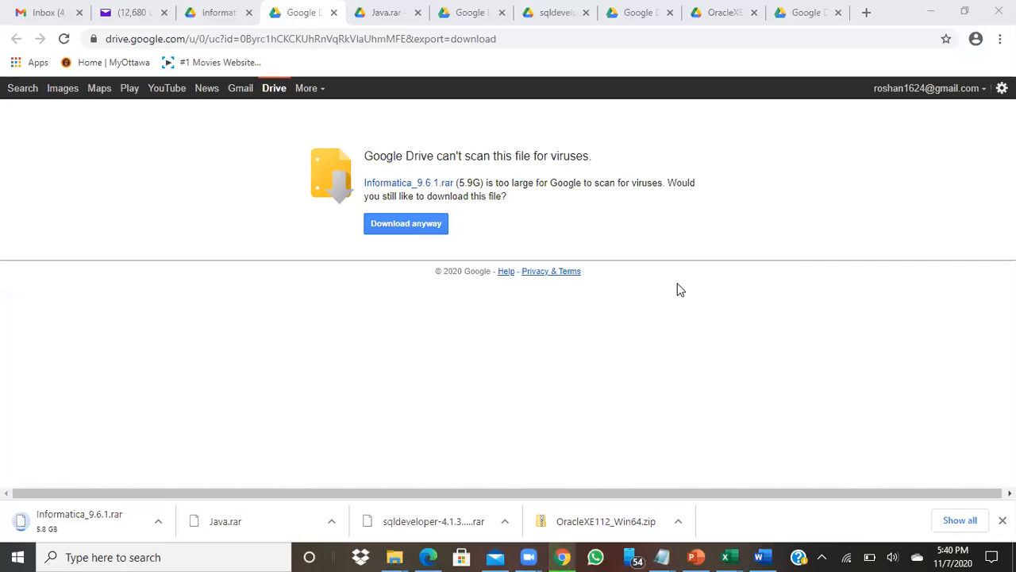
pyautogui.moveTo(395, 556)
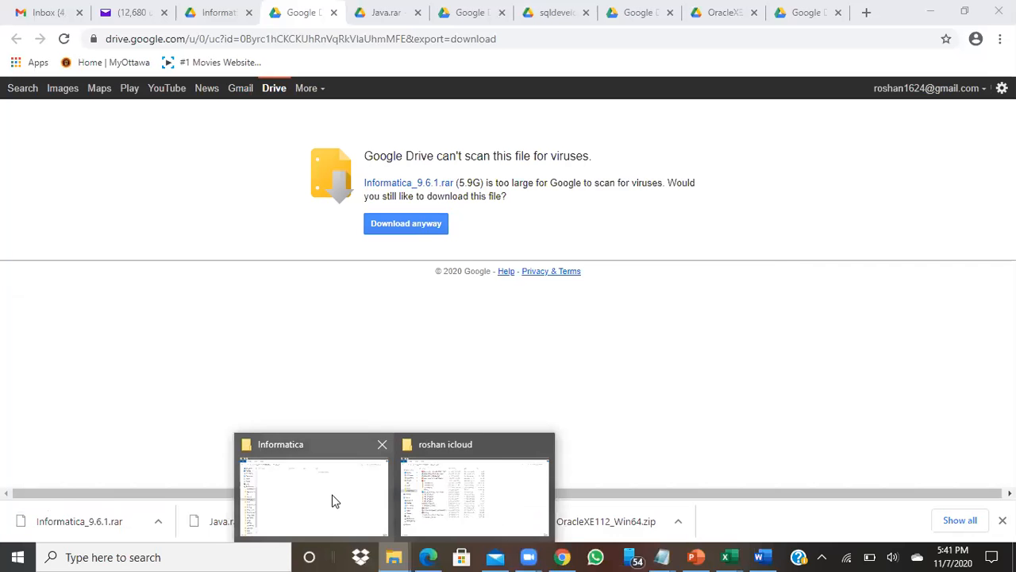
pyautogui.click(425, 497)
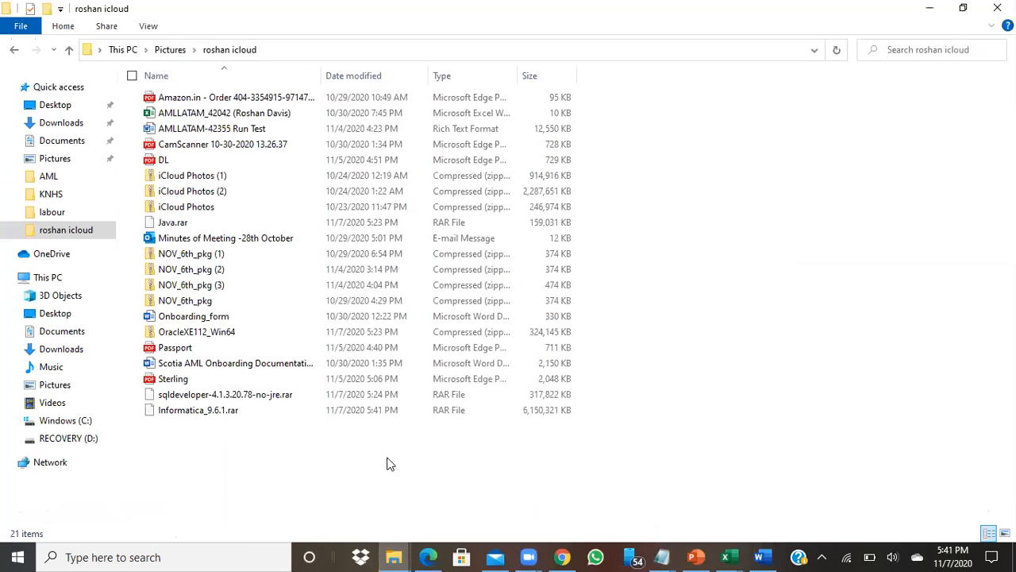
# Refresh the downloads folder and copy Informatica_9.6.1.rar, Java.rar, OracleXE112_Win64 and the sqldeveloper rar
pyautogui.rightClick(388, 462)
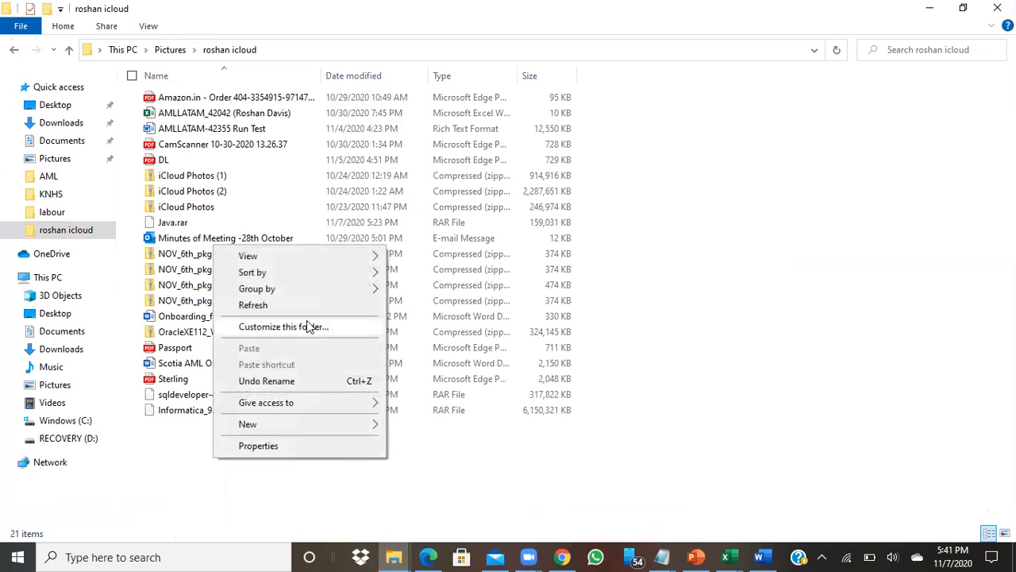
pyautogui.click(253, 305)
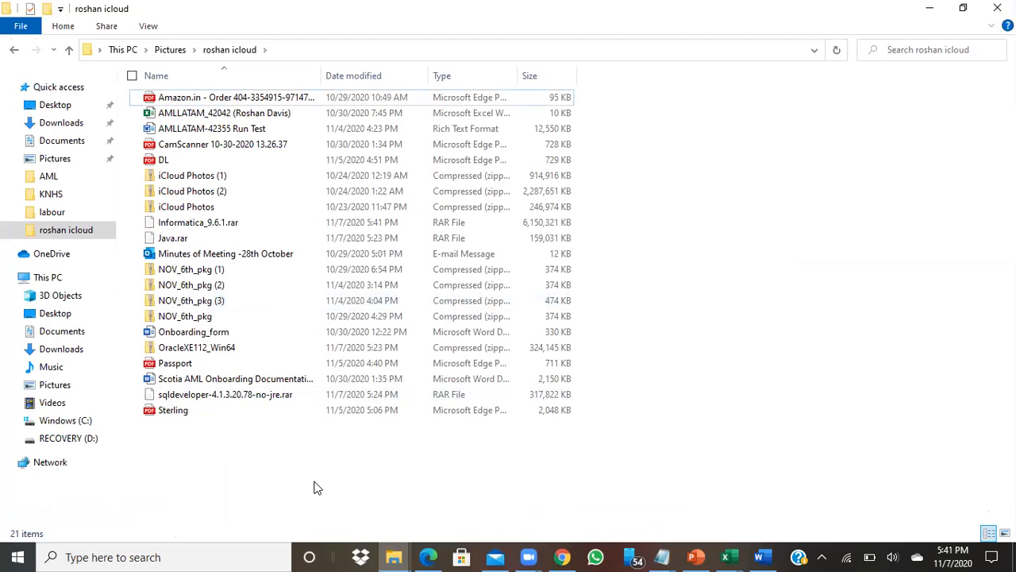
pyautogui.click(188, 222)
pyautogui.click(139, 239)
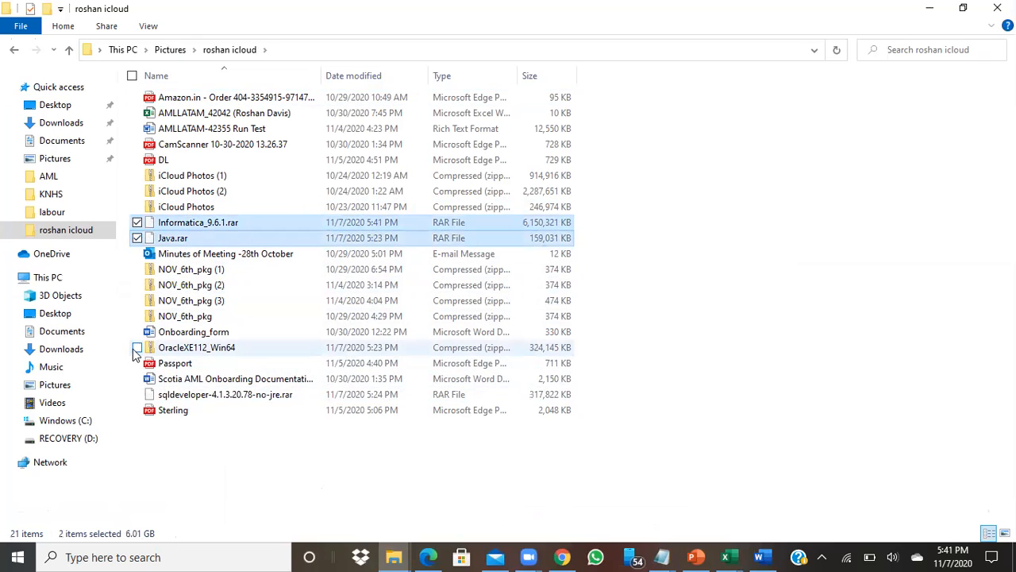
pyautogui.click(138, 348)
pyautogui.click(138, 395)
pyautogui.rightClick(182, 397)
pyautogui.click(36, 306)
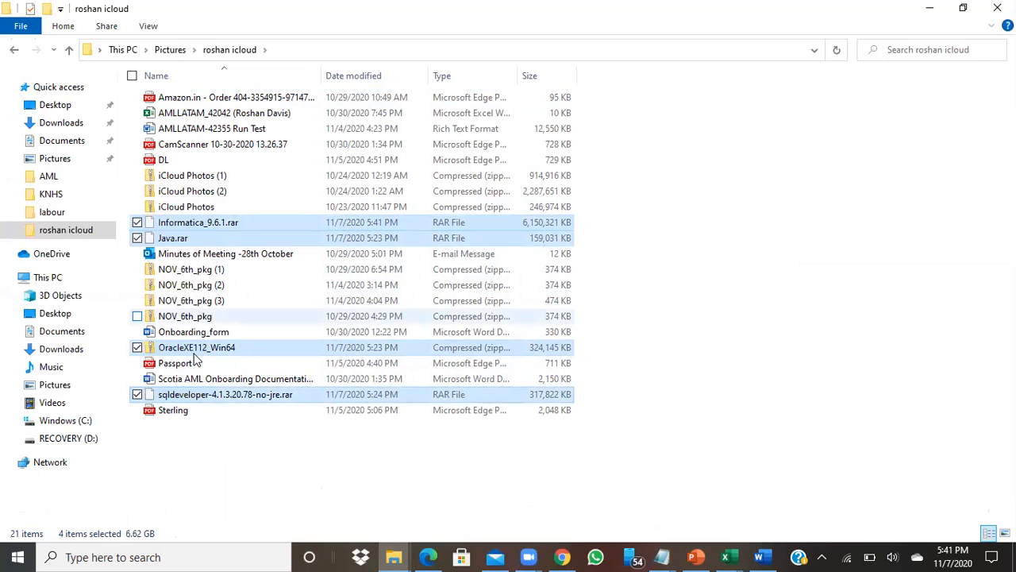
# Switch to the empty Informatica folder on C: to paste into it
pyautogui.moveTo(394, 557)
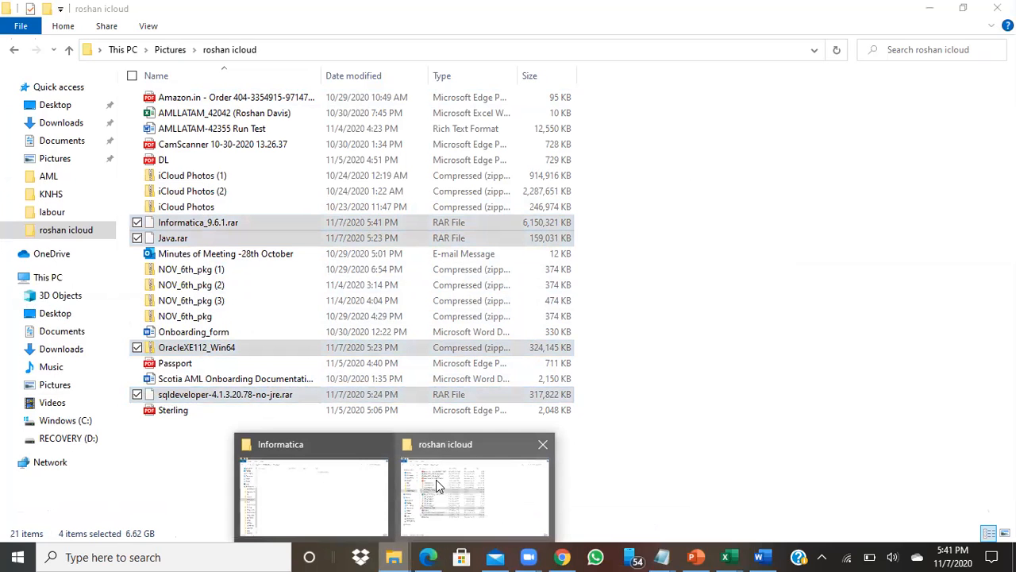
pyautogui.click(317, 508)
pyautogui.rightClick(309, 221)
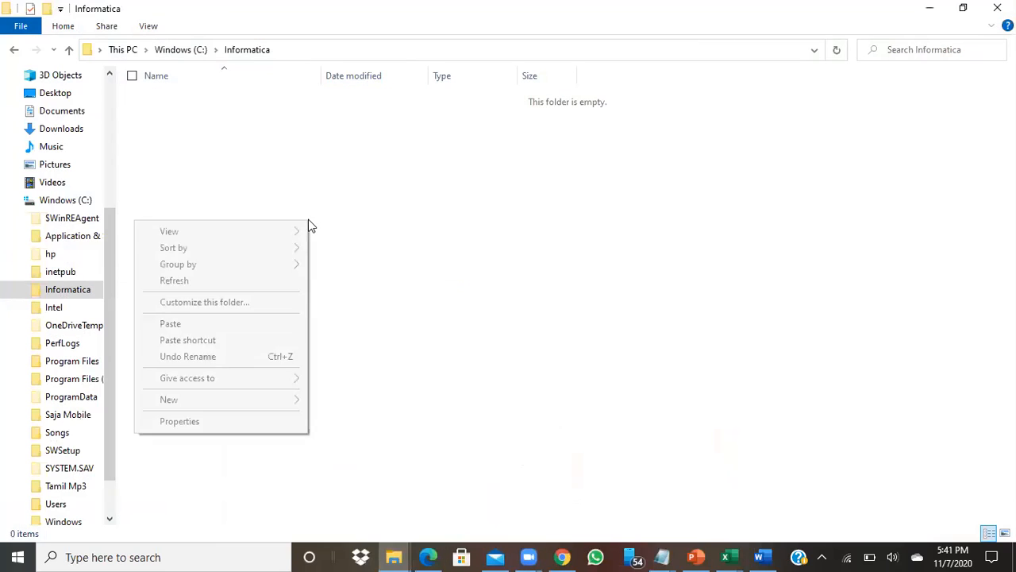
# Paste the four copied installer archives into the Informatica folder on C:
pyautogui.click(236, 323)
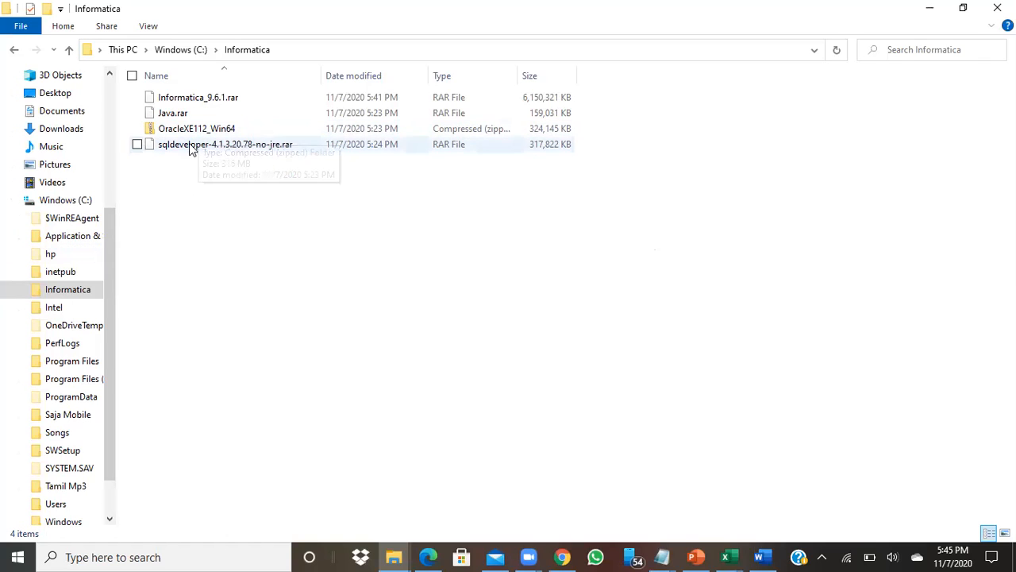
pyautogui.rightClick(193, 98)
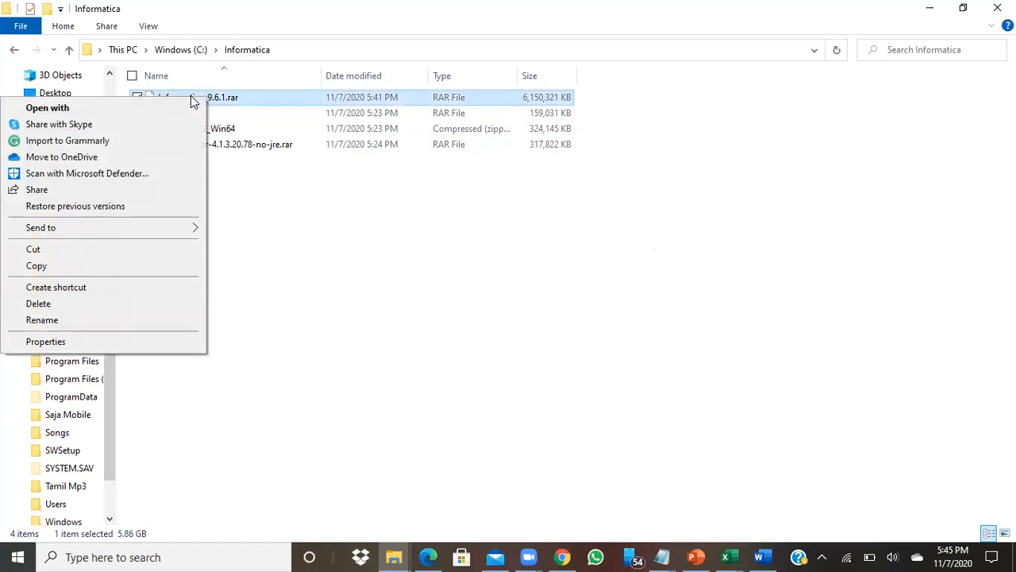
pyautogui.moveTo(178, 225)
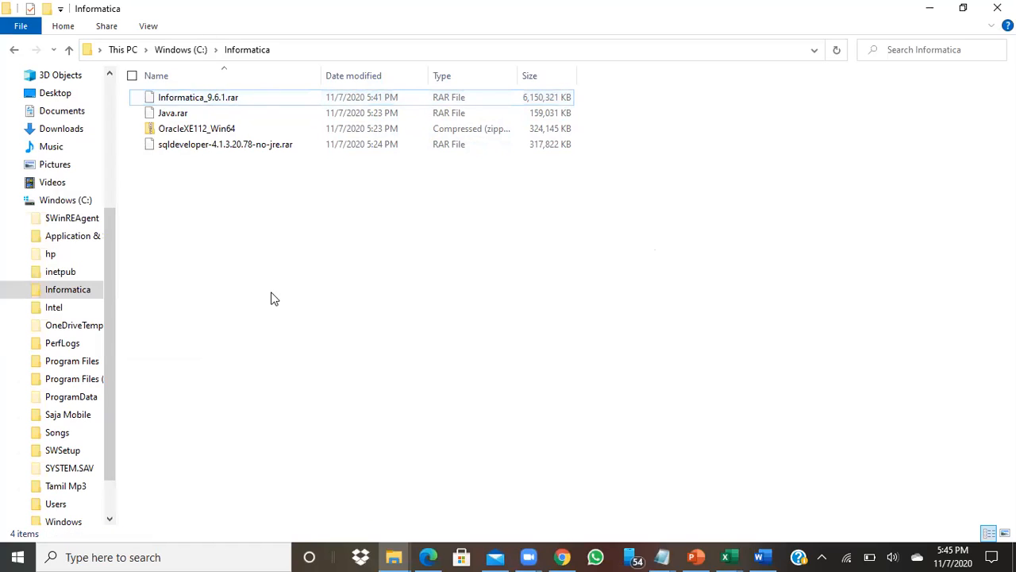
pyautogui.click(213, 97)
pyautogui.doubleClick(213, 97)
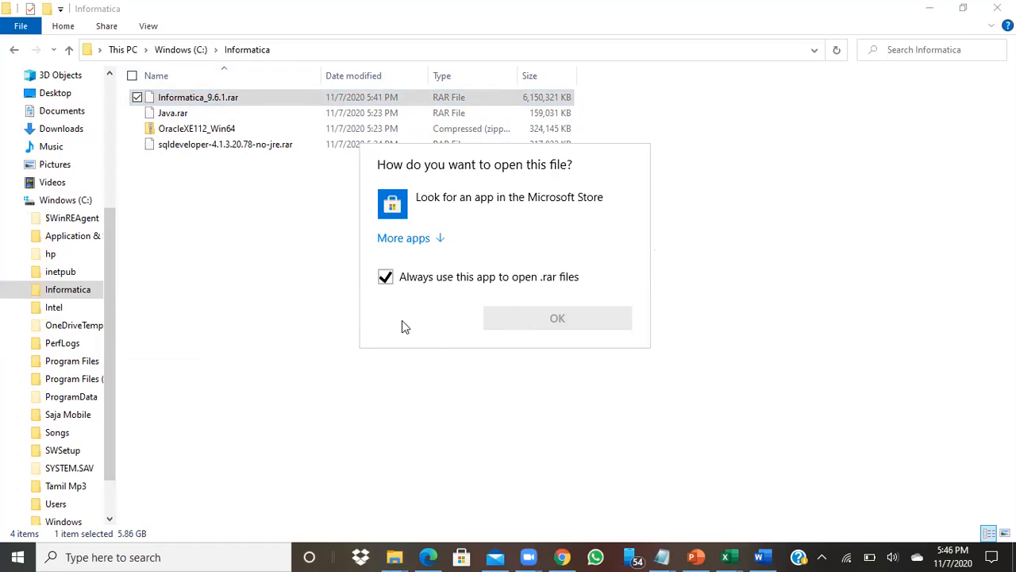
pyautogui.press('Escape')
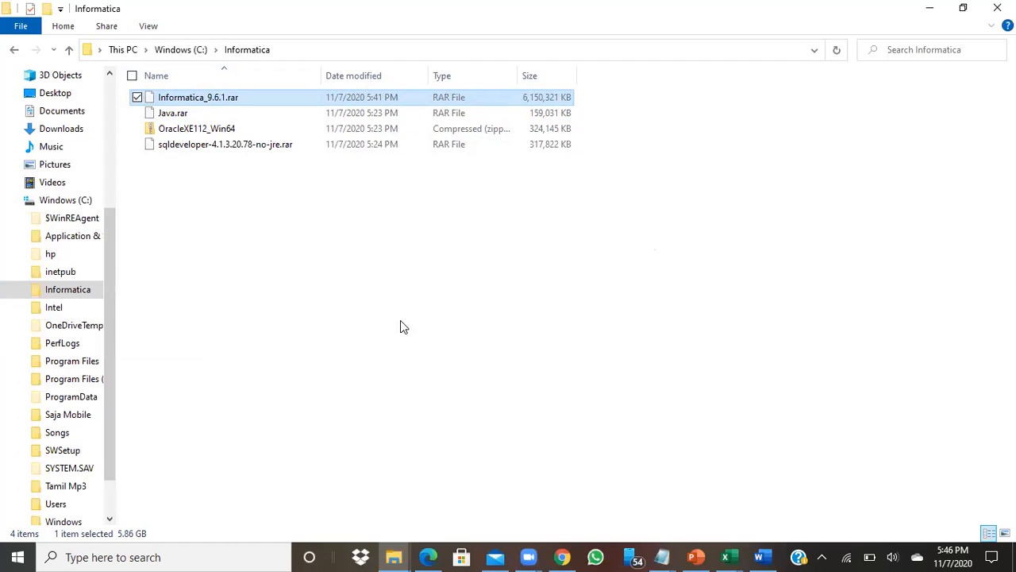
pyautogui.rightClick(232, 100)
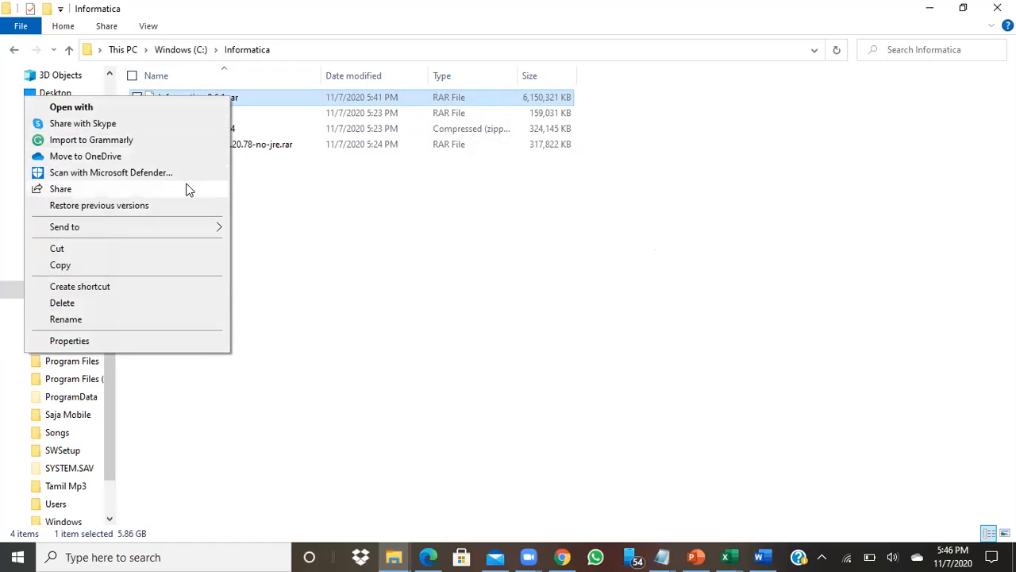
pyautogui.moveTo(195, 233)
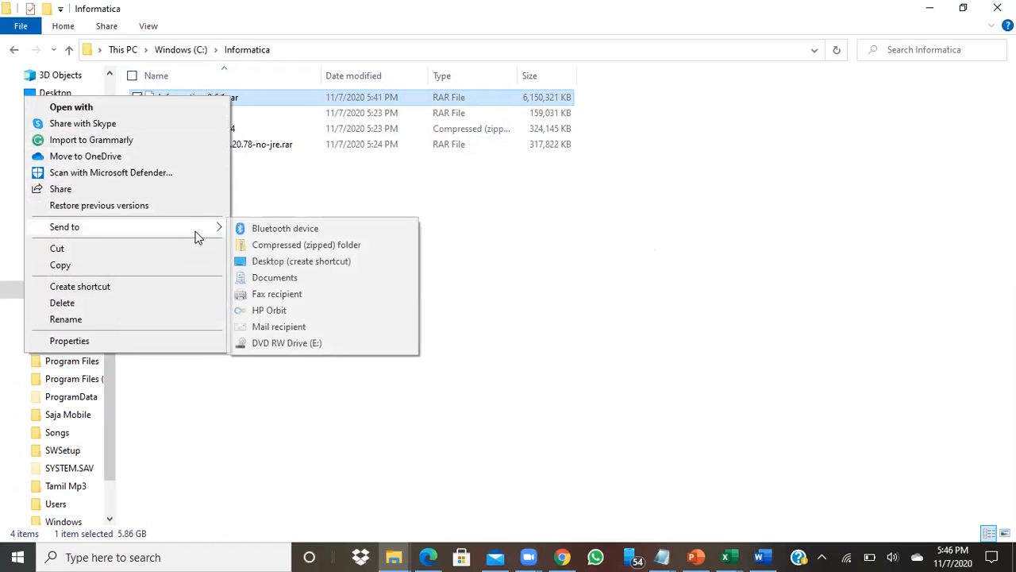
pyautogui.click(268, 189)
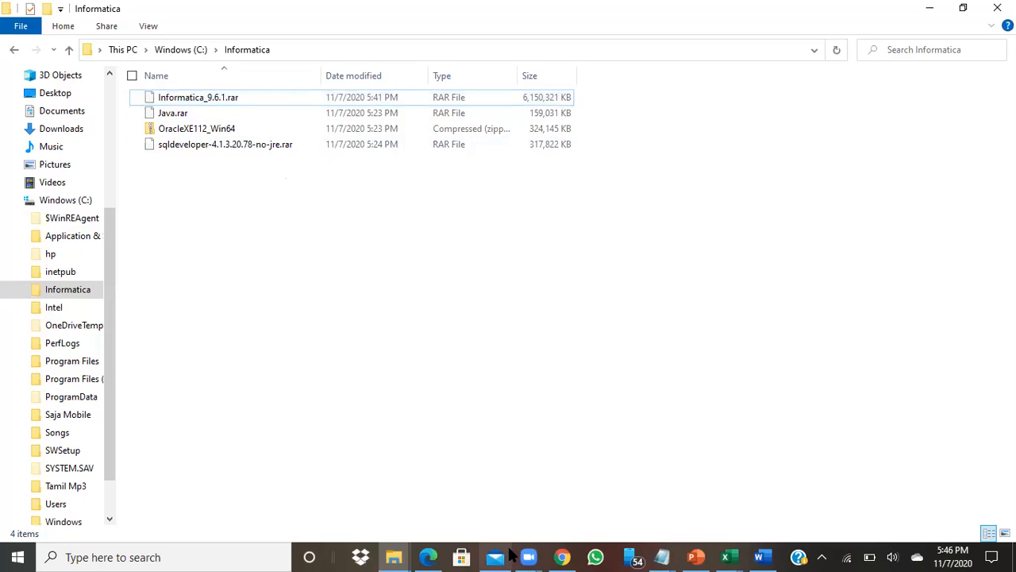
pyautogui.click(563, 556)
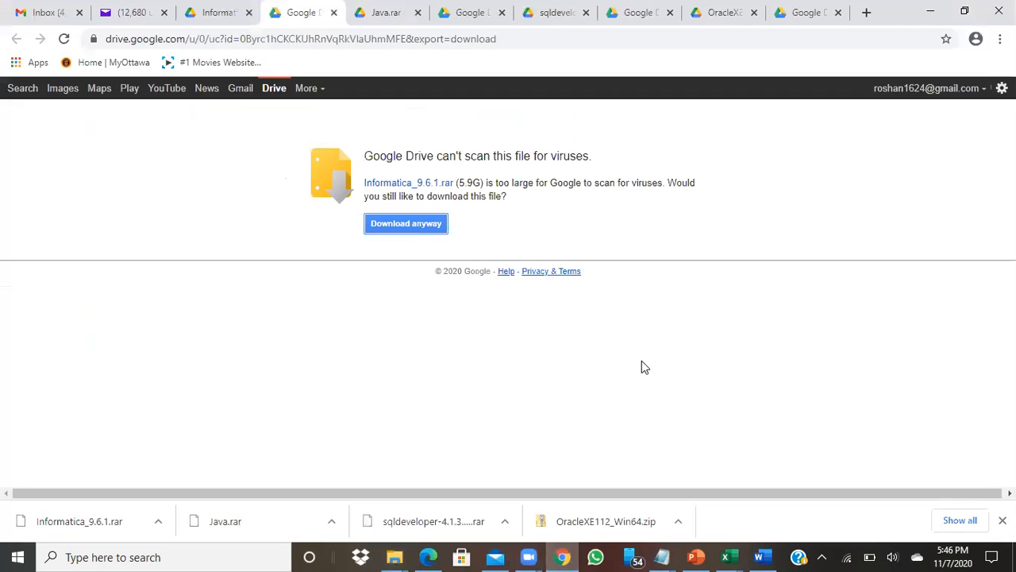
pyautogui.click(931, 12)
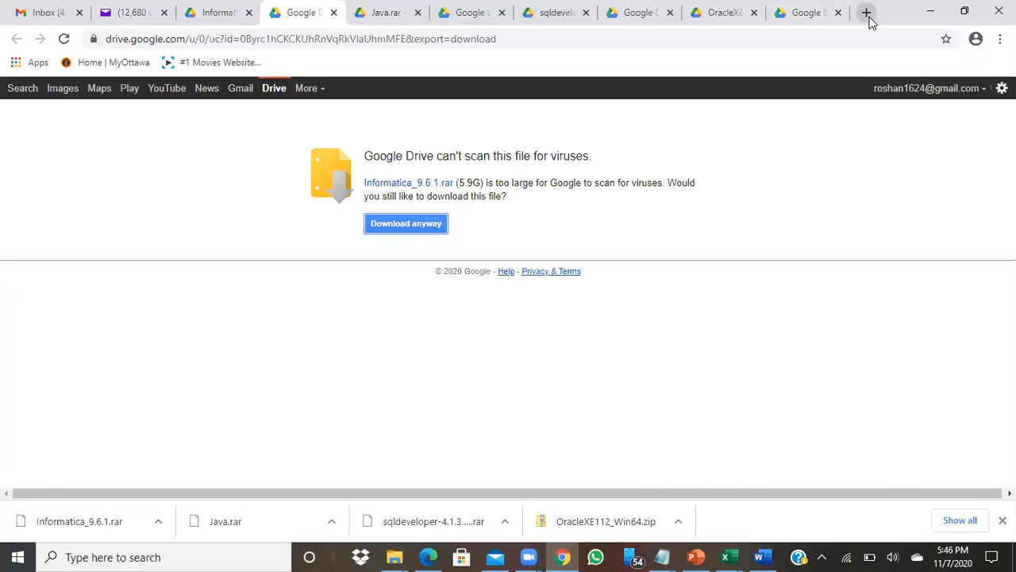
# Go to winrar.com in a new browser tab
pyautogui.click(866, 13)
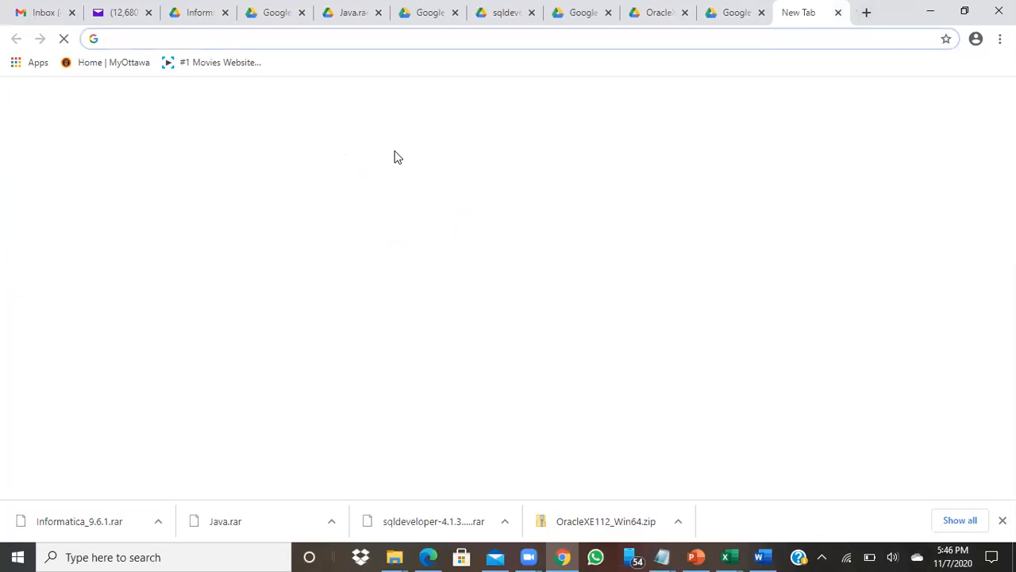
pyautogui.write('winrr')
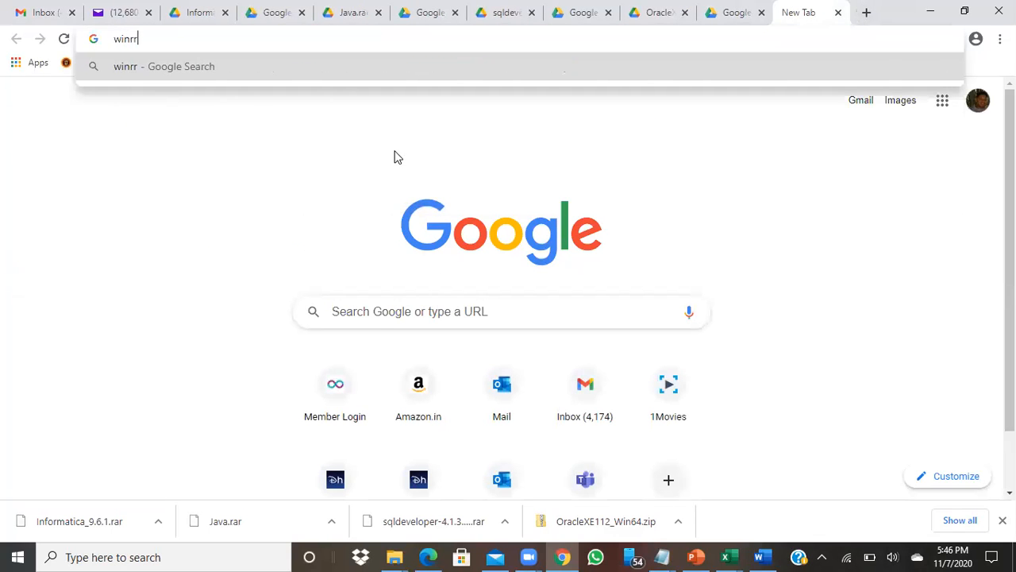
pyautogui.press('BackSpace')
pyautogui.write('ar')
pyautogui.press('BackSpace')
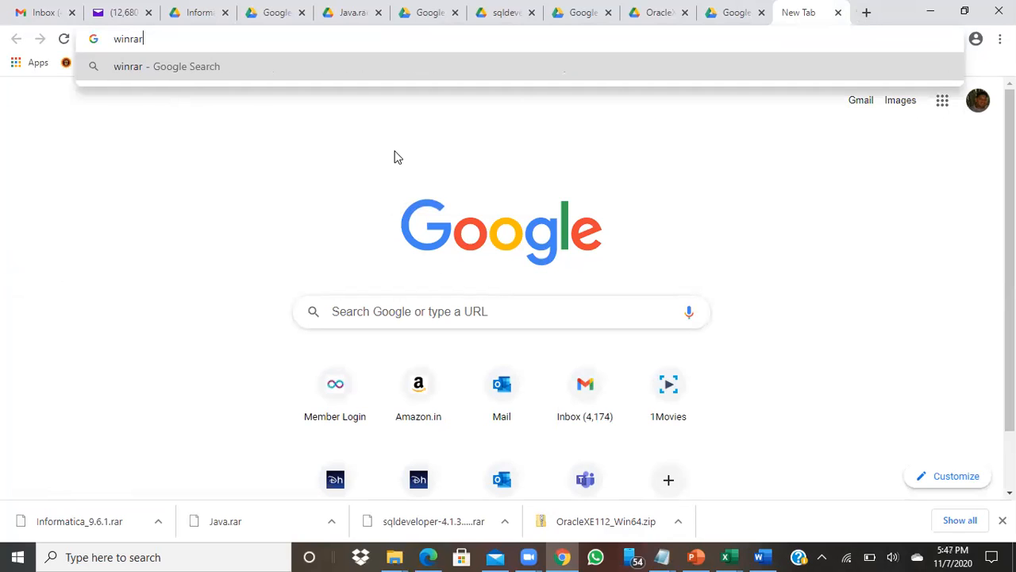
pyautogui.write('.com')
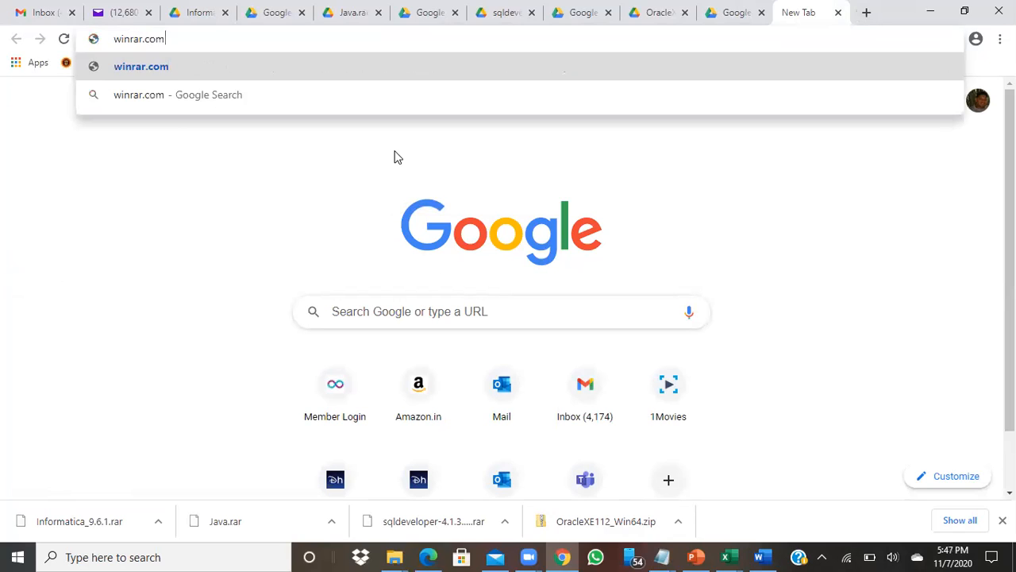
pyautogui.press('Return')
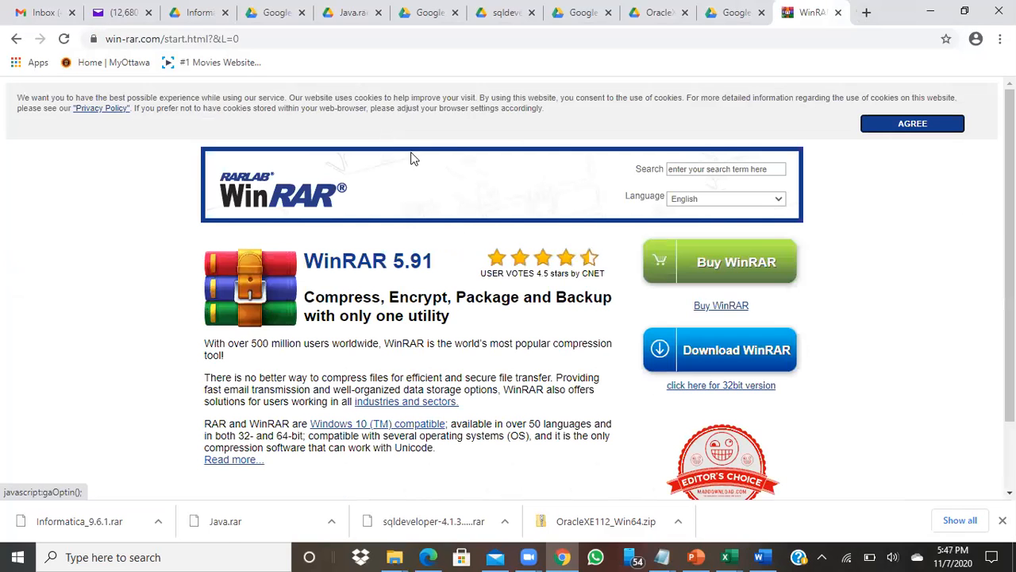
# Download the WinRAR installer winrar-x64-591.exe from the WinRAR download page
pyautogui.click(671, 361)
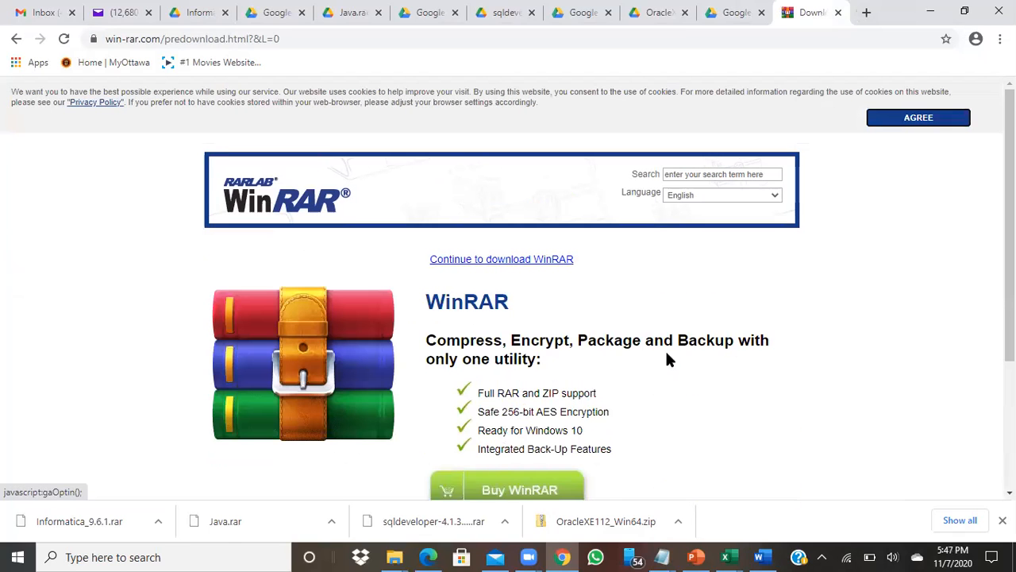
pyautogui.scroll(-4, 669, 360)
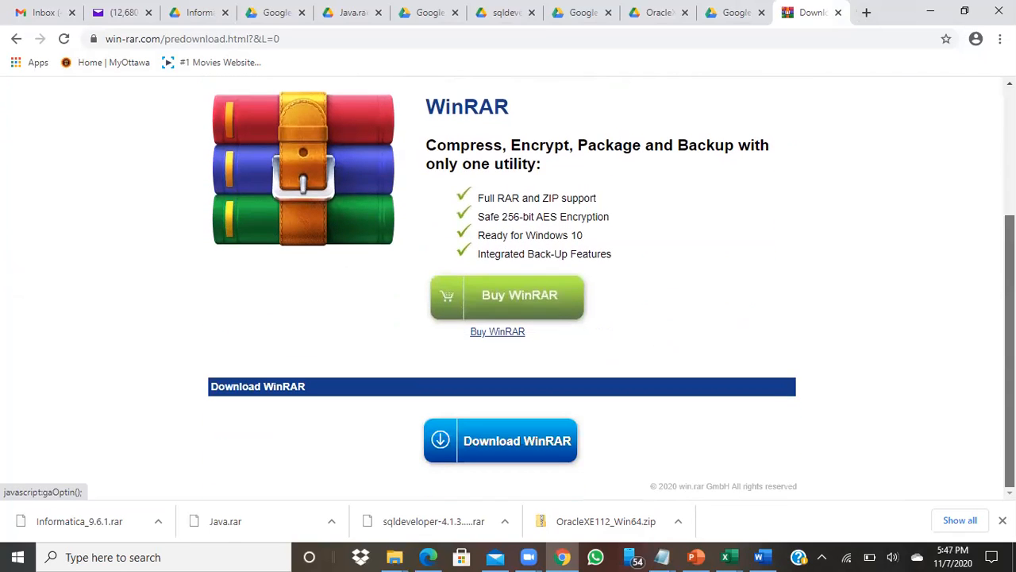
pyautogui.click(527, 449)
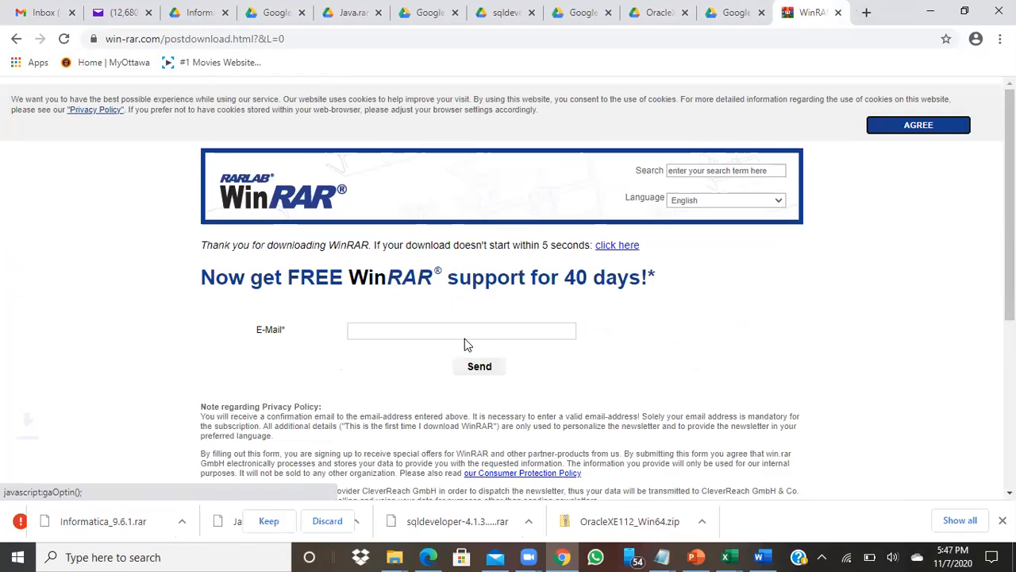
pyautogui.click(461, 334)
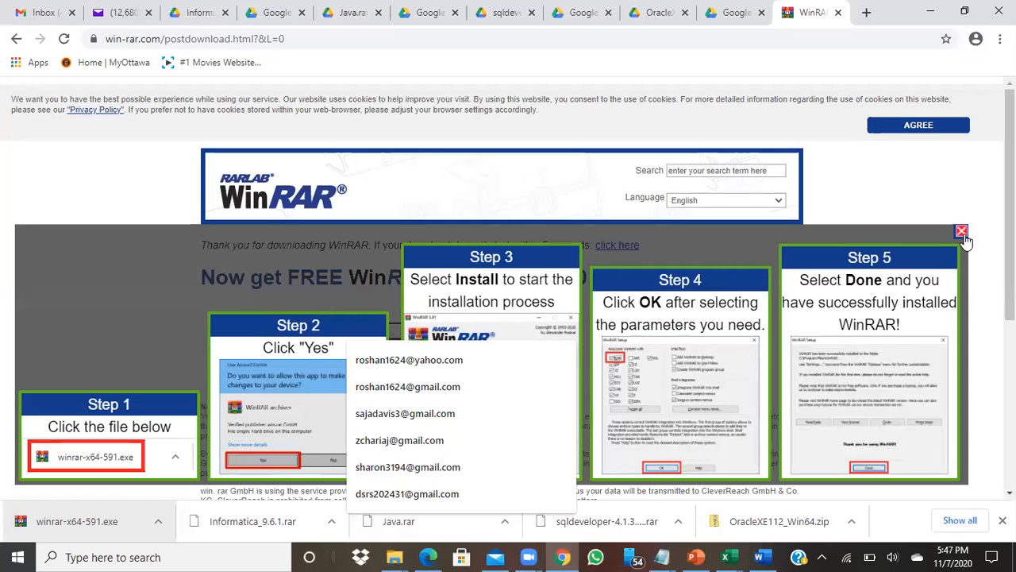
pyautogui.click(962, 233)
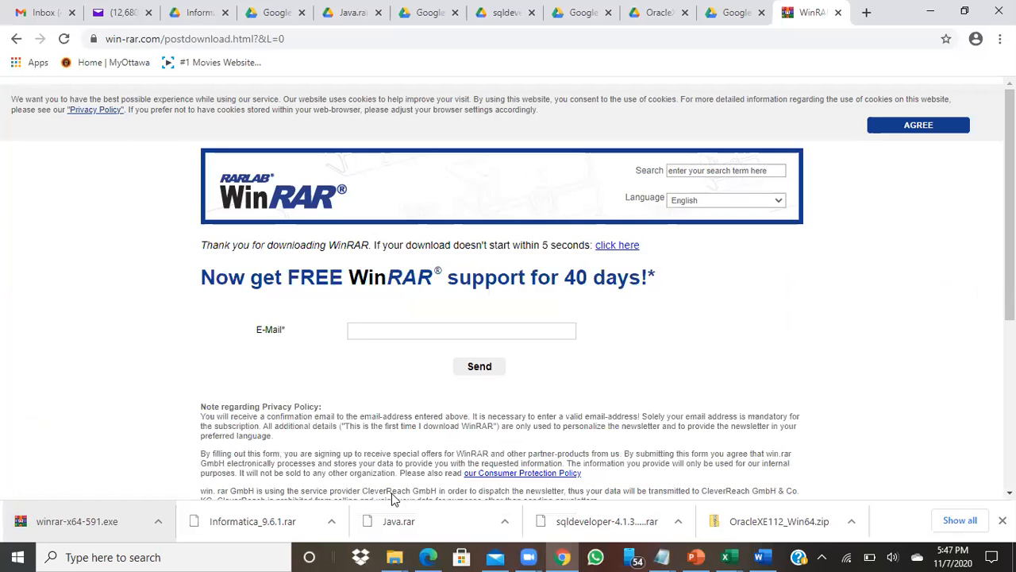
# Install WinRAR 5.91 to C:\Program Files\WinRAR with the default file associations
pyautogui.click(69, 532)
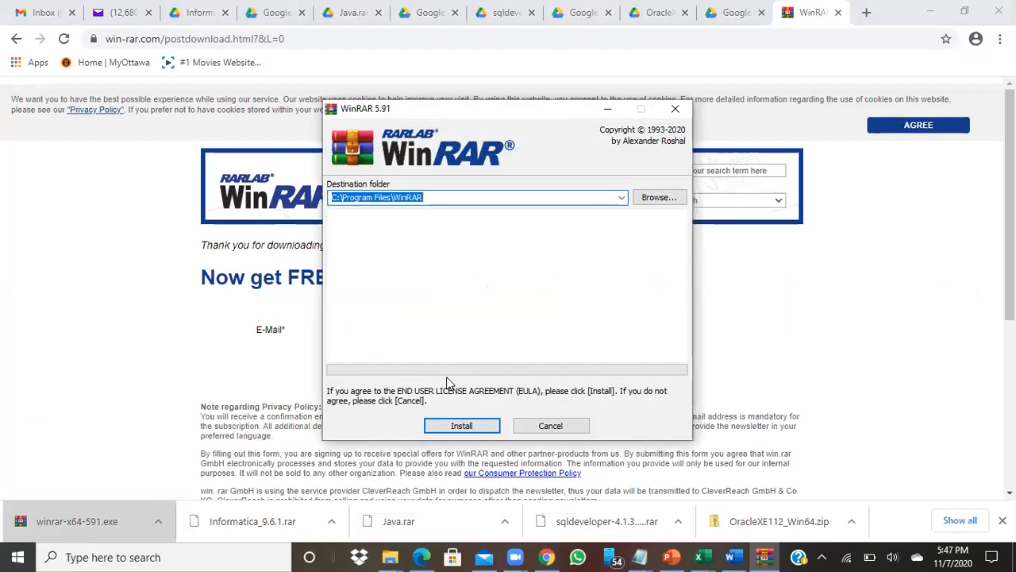
pyautogui.click(462, 429)
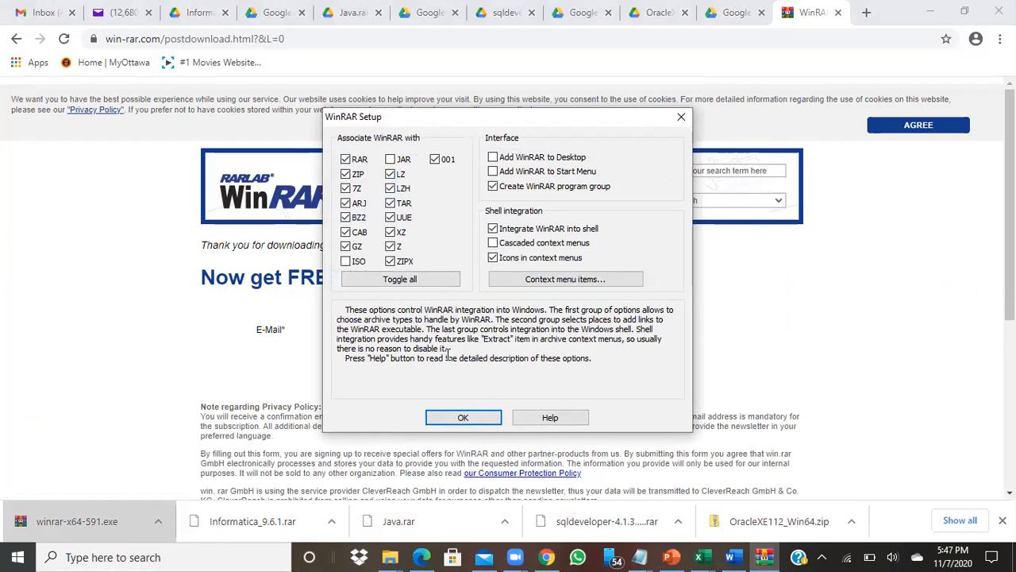
pyautogui.click(467, 420)
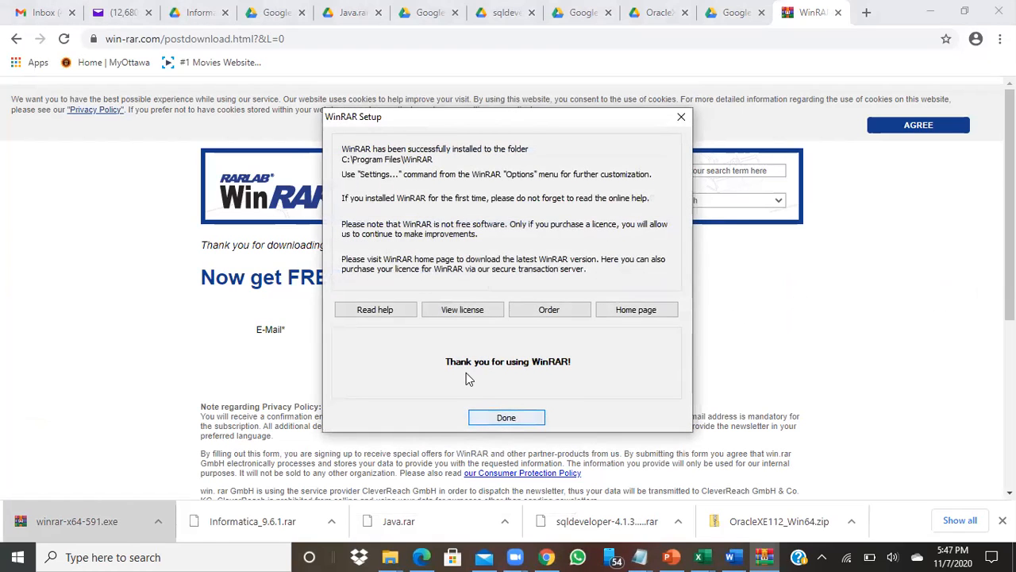
pyautogui.click(509, 418)
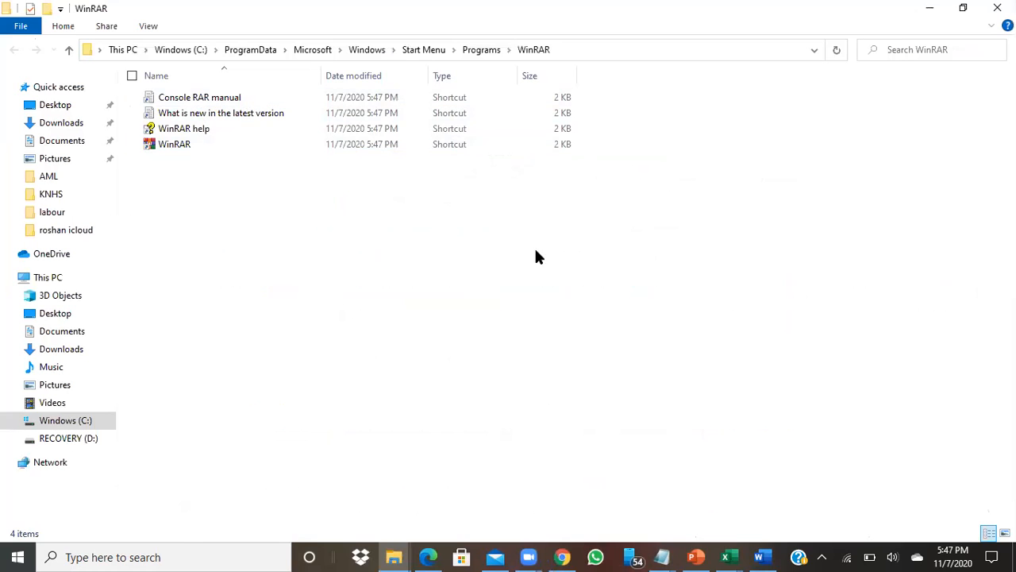
# Extract Informatica_9.6.1.rar in place in the Informatica folder on C:
pyautogui.click(930, 12)
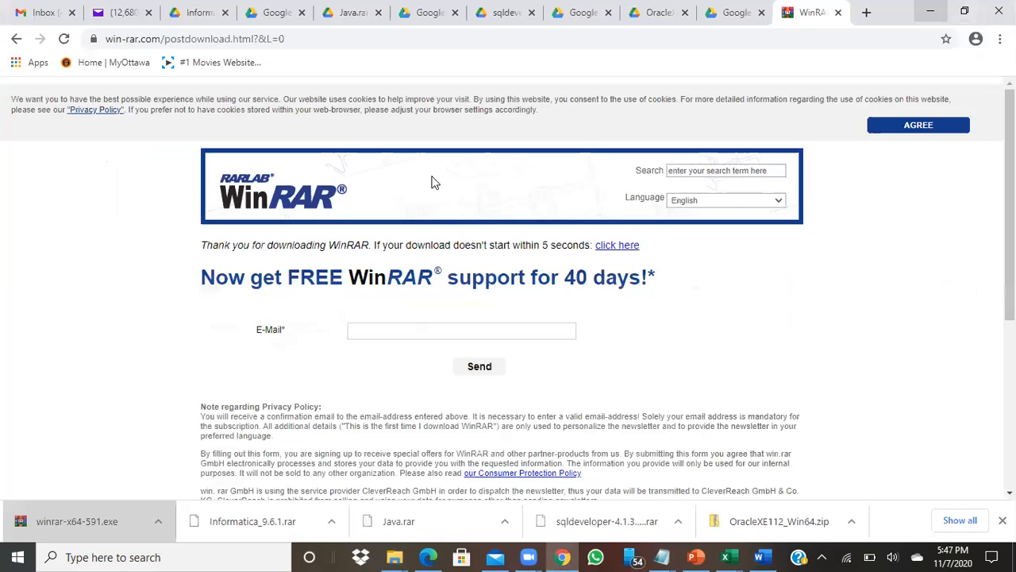
pyautogui.click(395, 556)
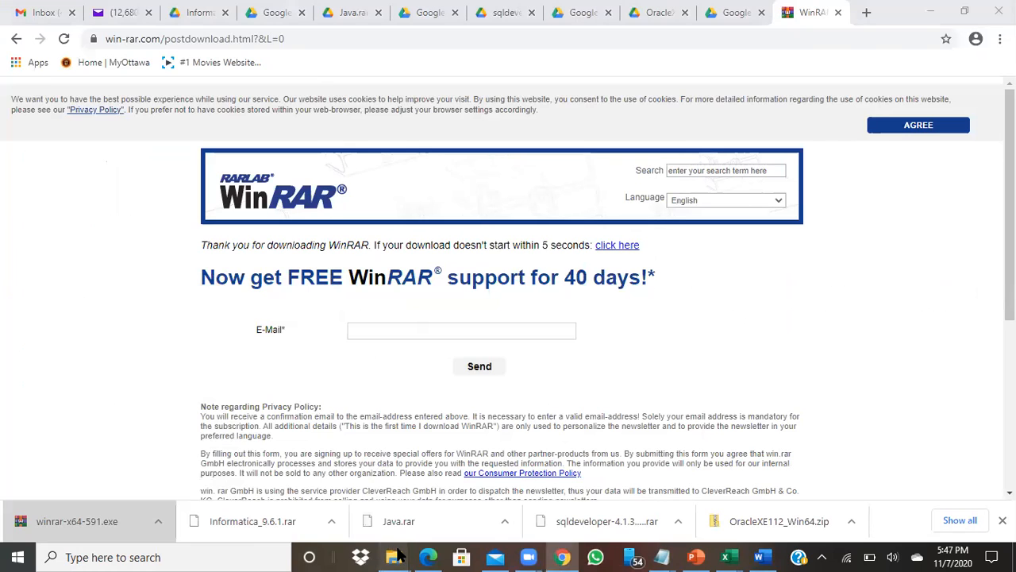
pyautogui.click(238, 476)
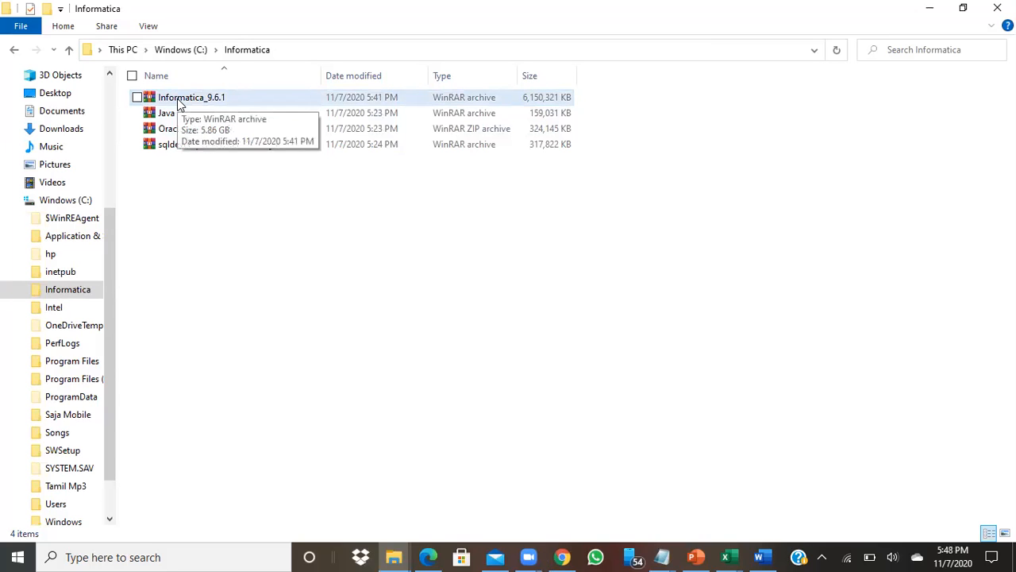
pyautogui.rightClick(177, 100)
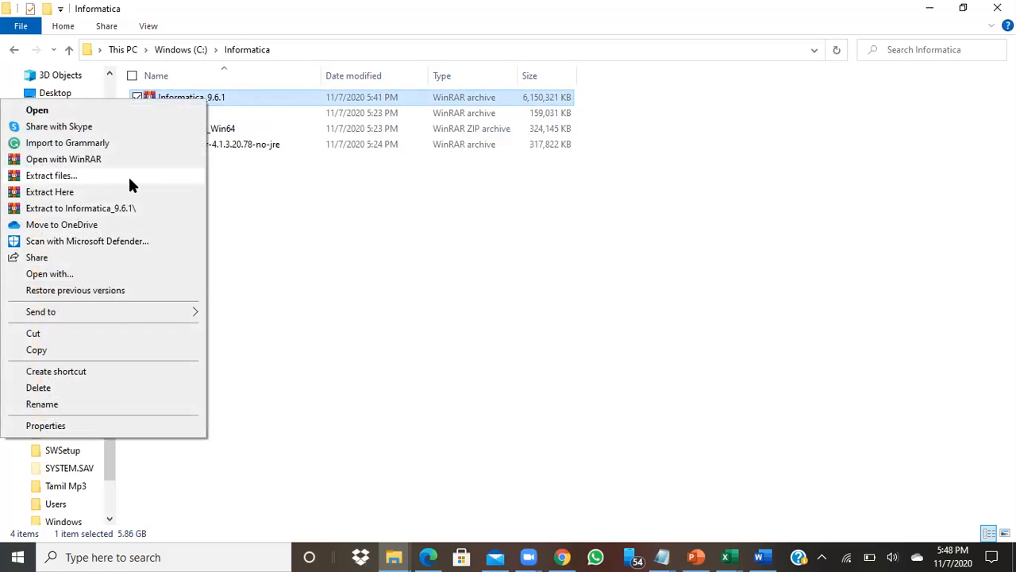
pyautogui.click(127, 192)
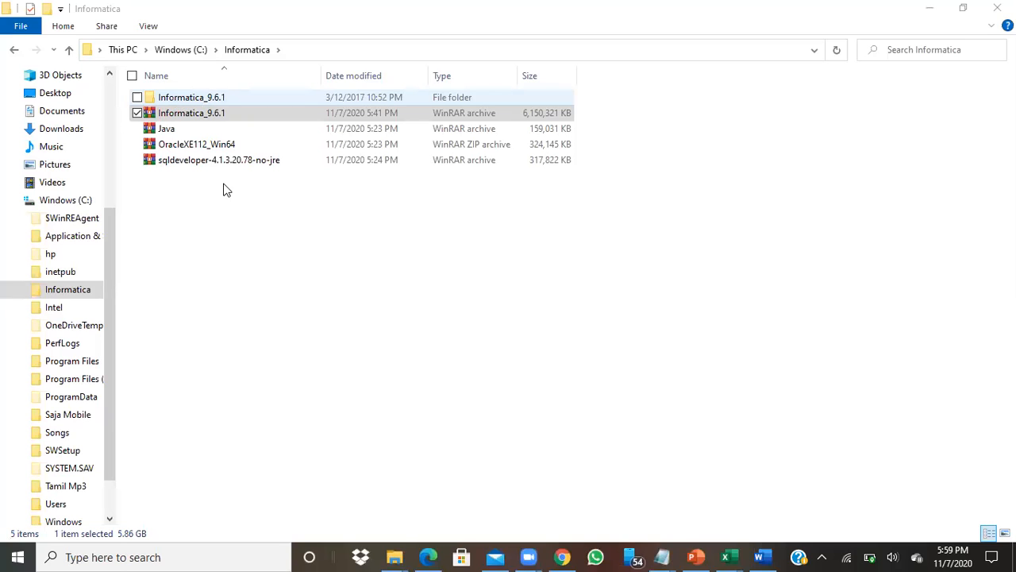
pyautogui.click(282, 322)
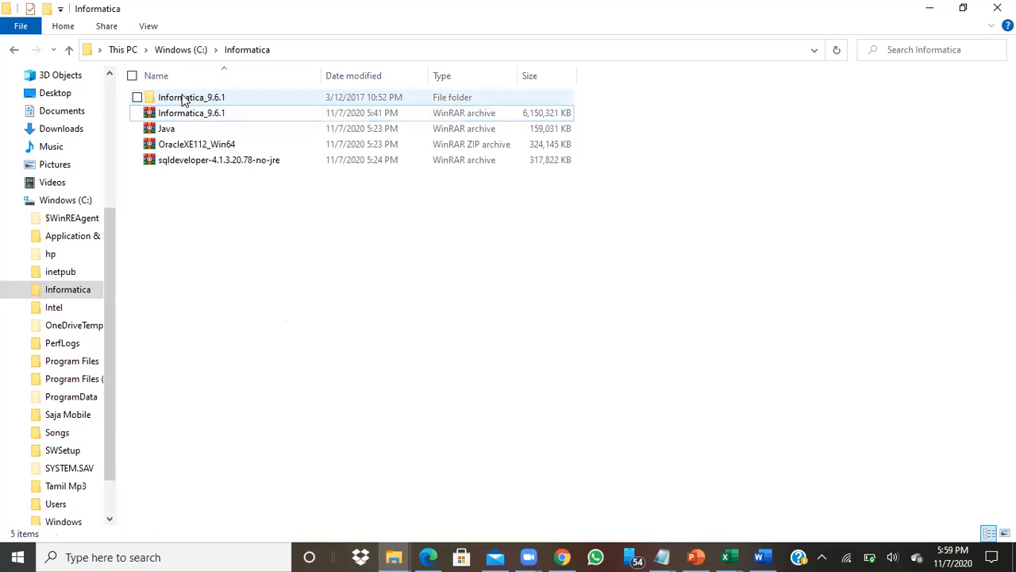
# Extract the Java, OracleXE112_Win64 and sqldeveloper archives in place, then refresh the folder
pyautogui.doubleClick(167, 131)
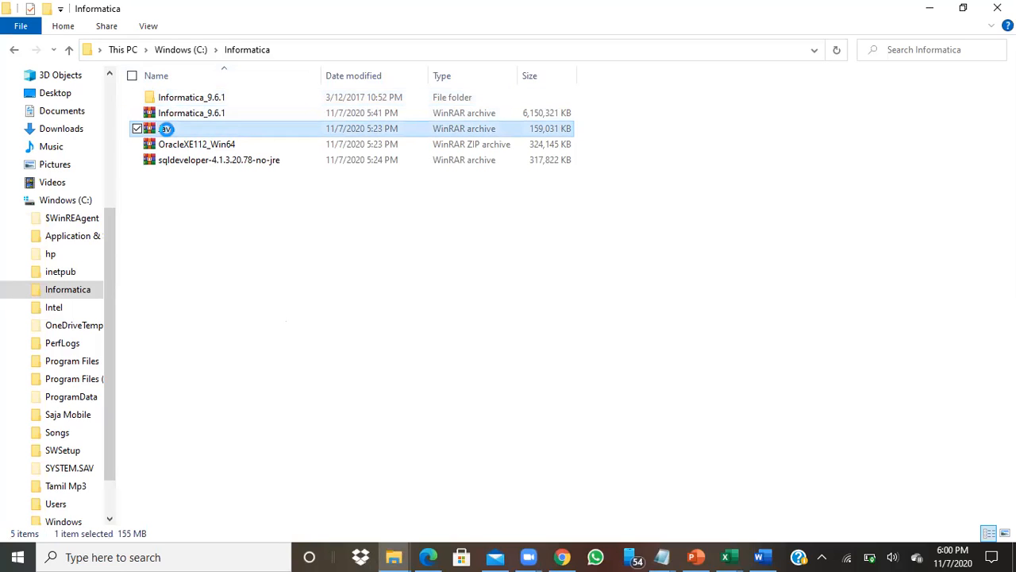
pyautogui.rightClick(166, 130)
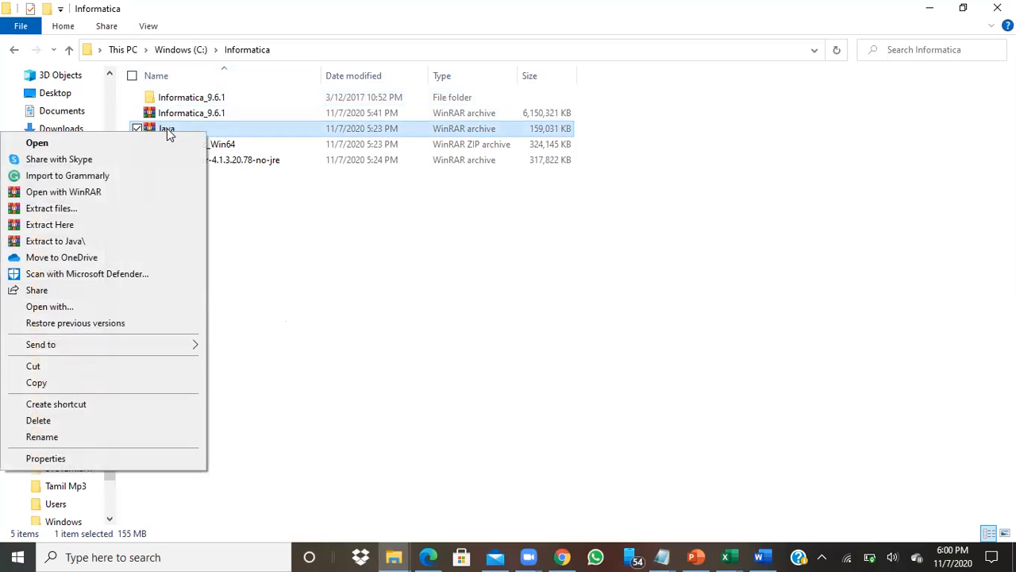
pyautogui.click(112, 231)
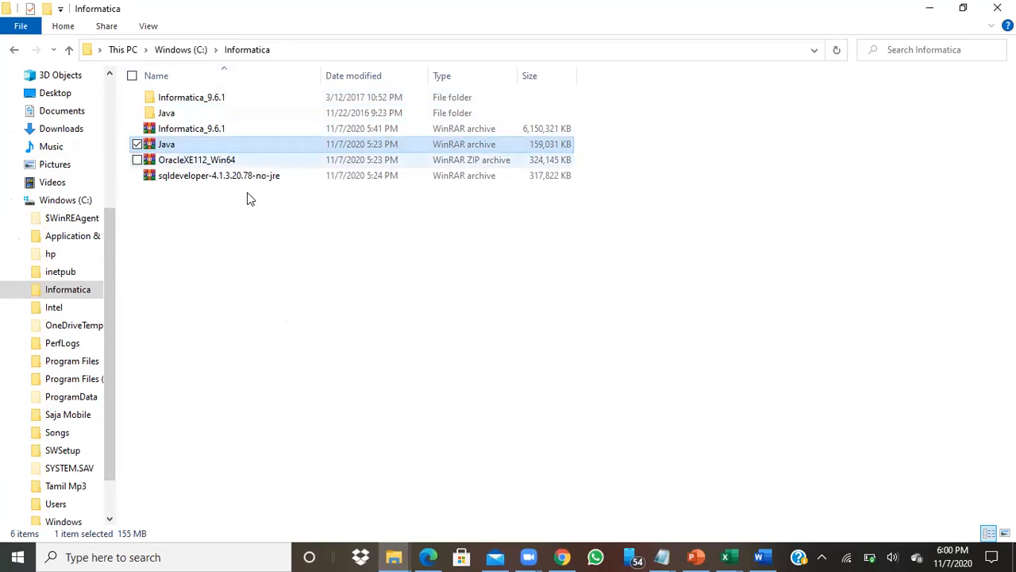
pyautogui.rightClick(176, 162)
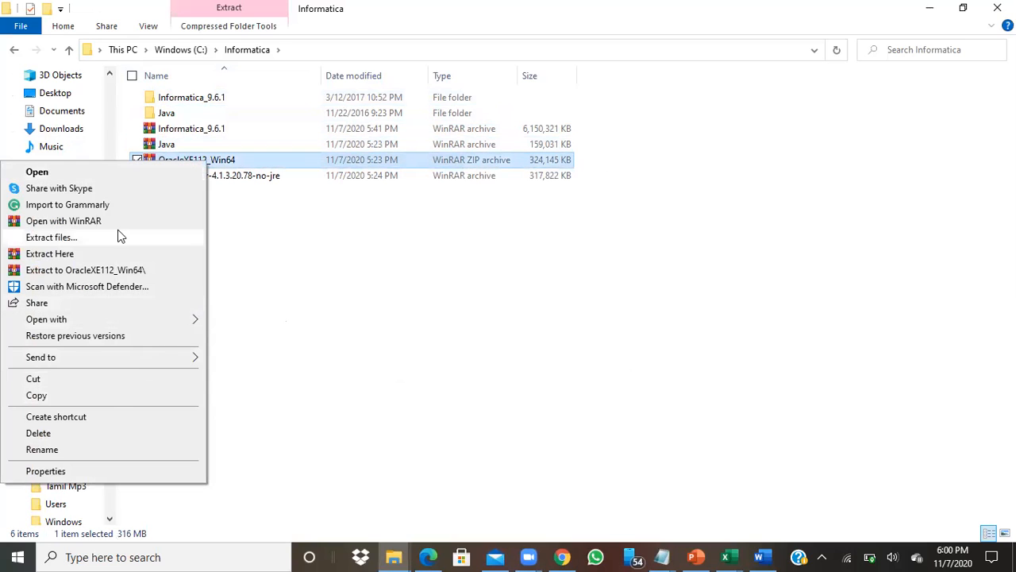
pyautogui.click(106, 253)
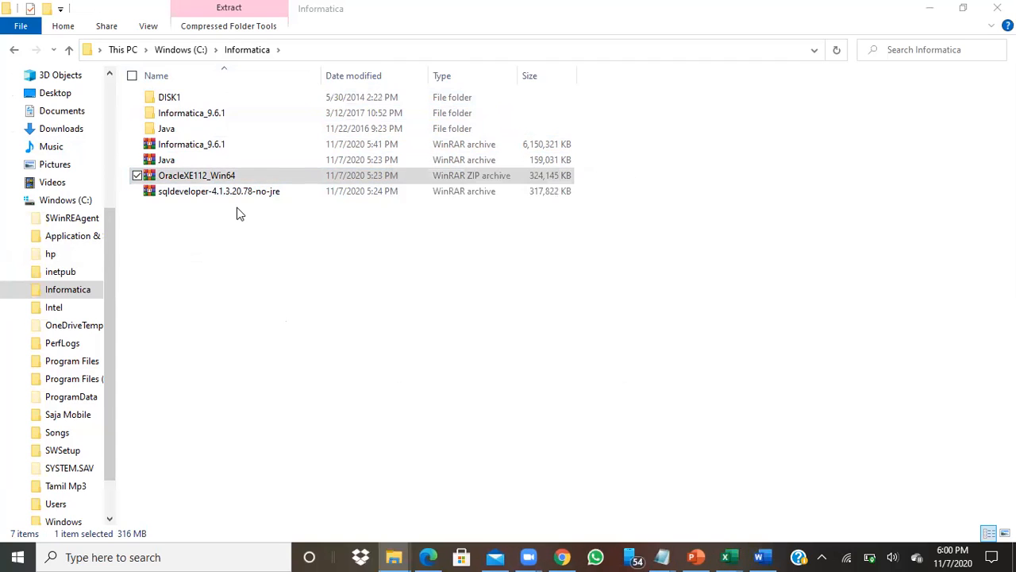
pyautogui.click(235, 197)
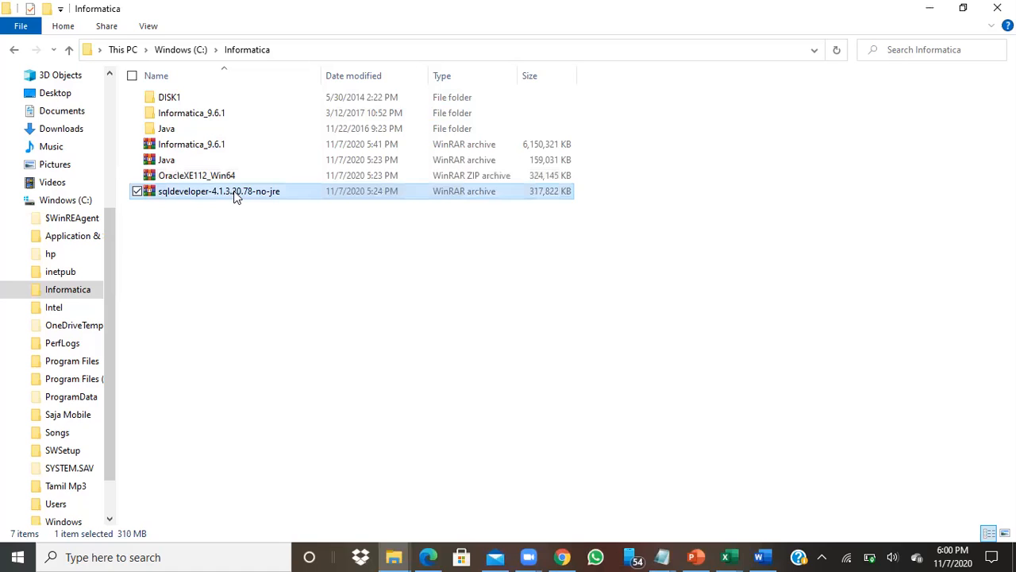
pyautogui.rightClick(235, 197)
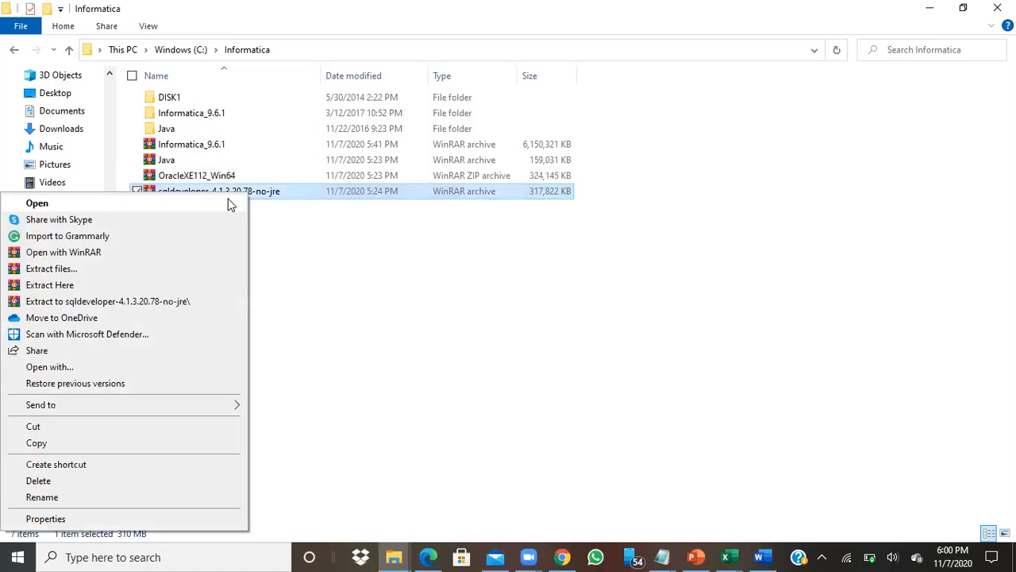
pyautogui.click(153, 287)
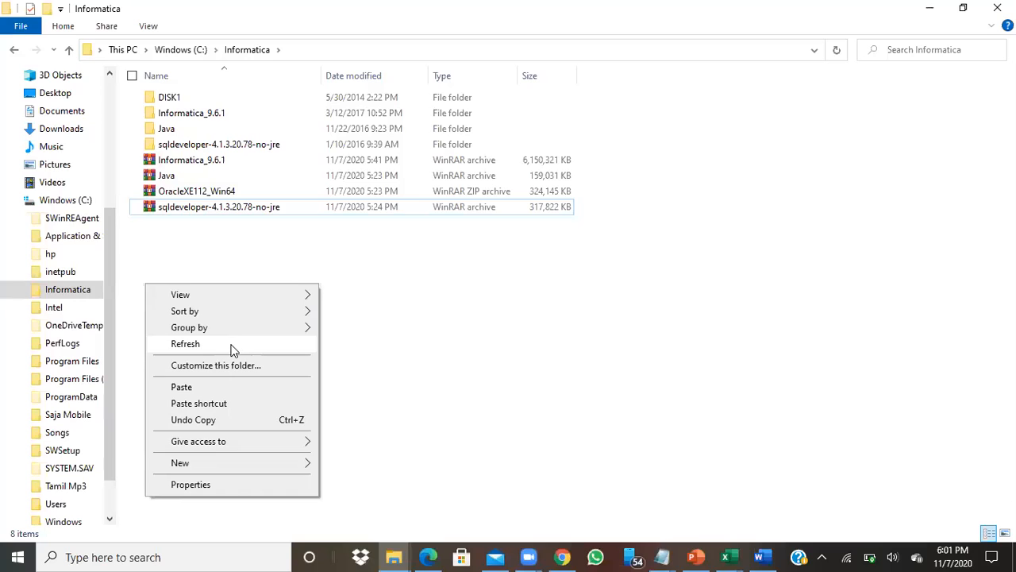
pyautogui.click(234, 342)
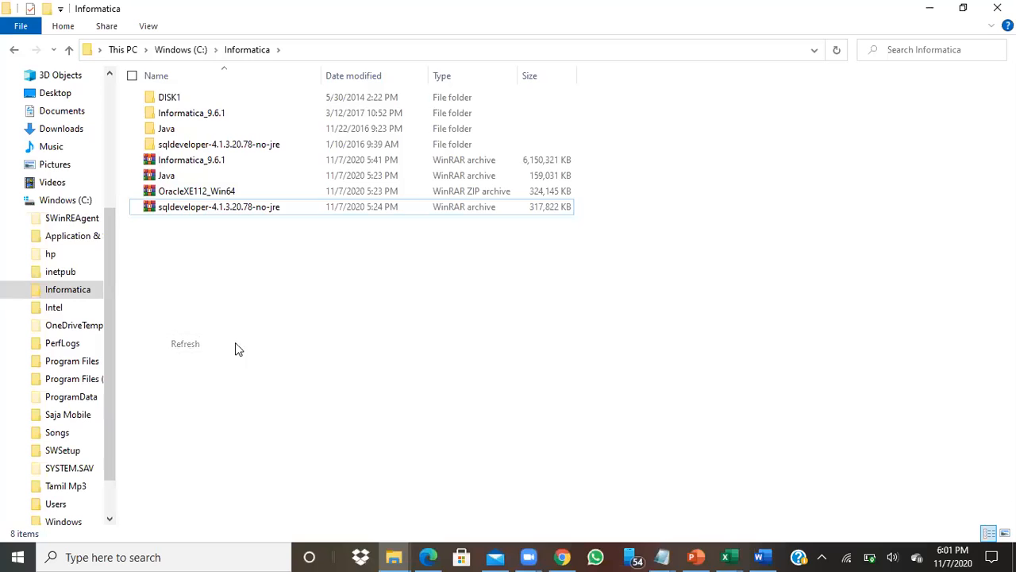
pyautogui.click(169, 131)
# Install Java SE Development Kit 8 Update 25 from jdk-8u25-windows-i586 with default features and folders
pyautogui.doubleClick(169, 132)
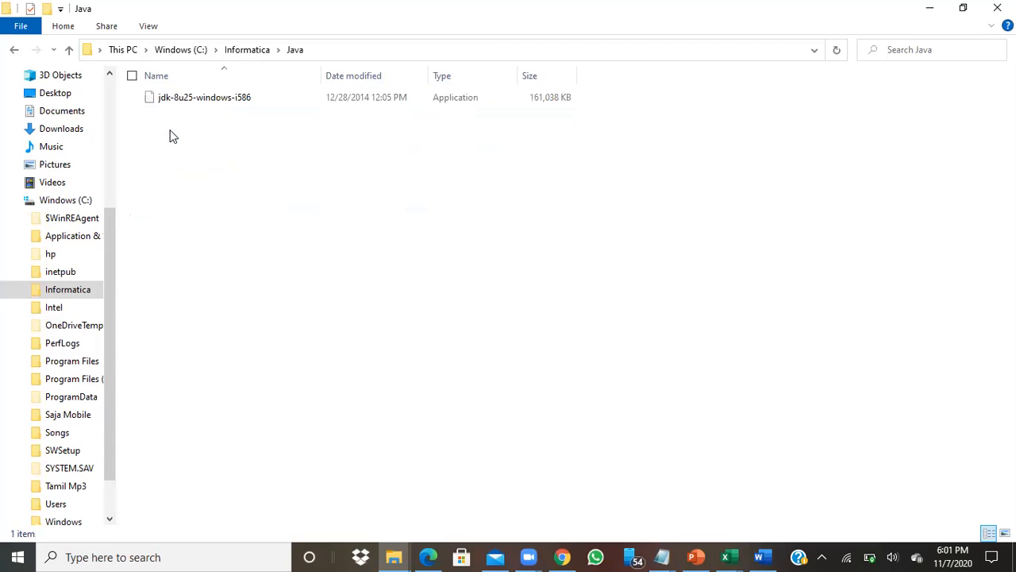
pyautogui.click(212, 106)
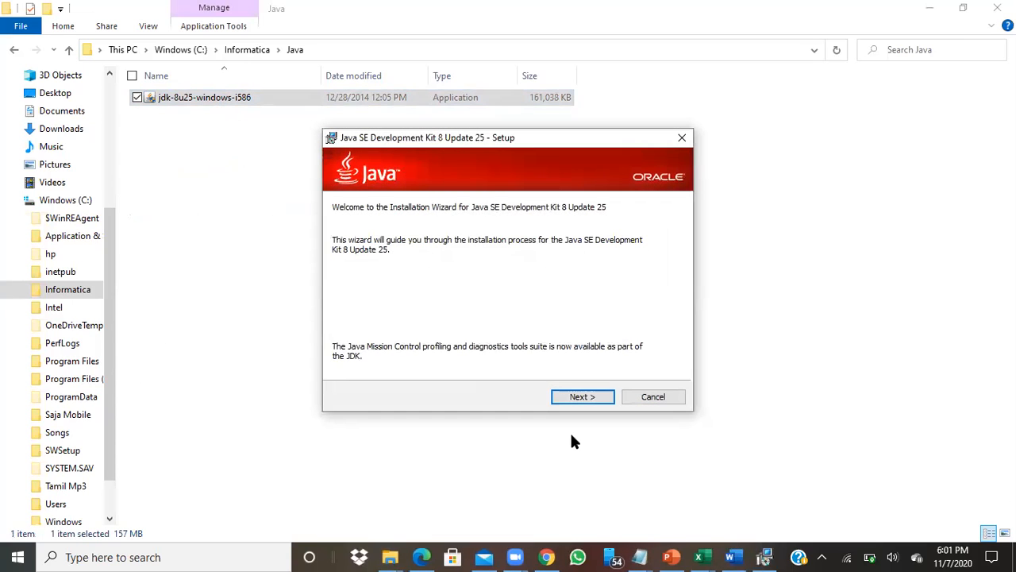
pyautogui.click(588, 398)
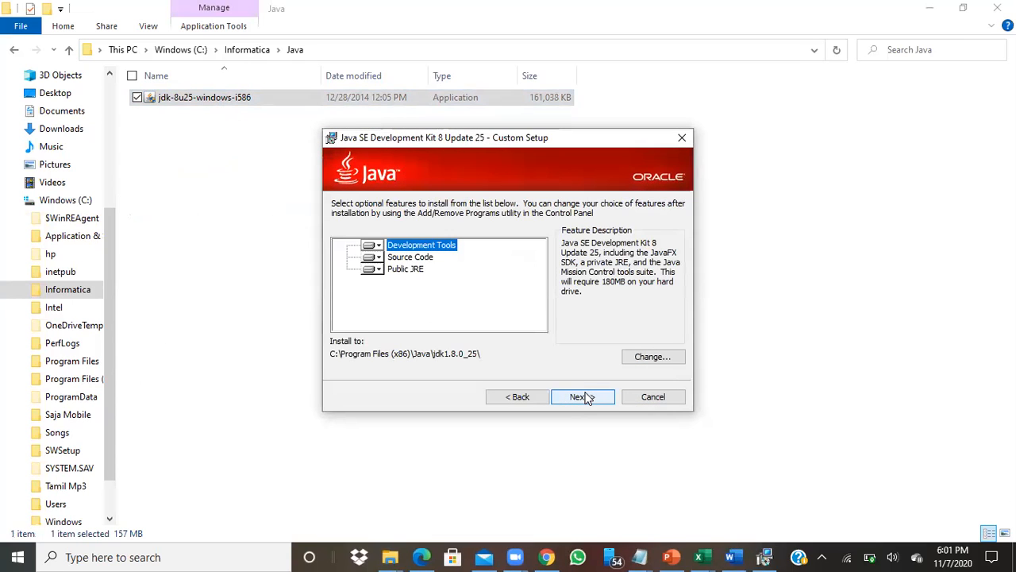
pyautogui.click(586, 397)
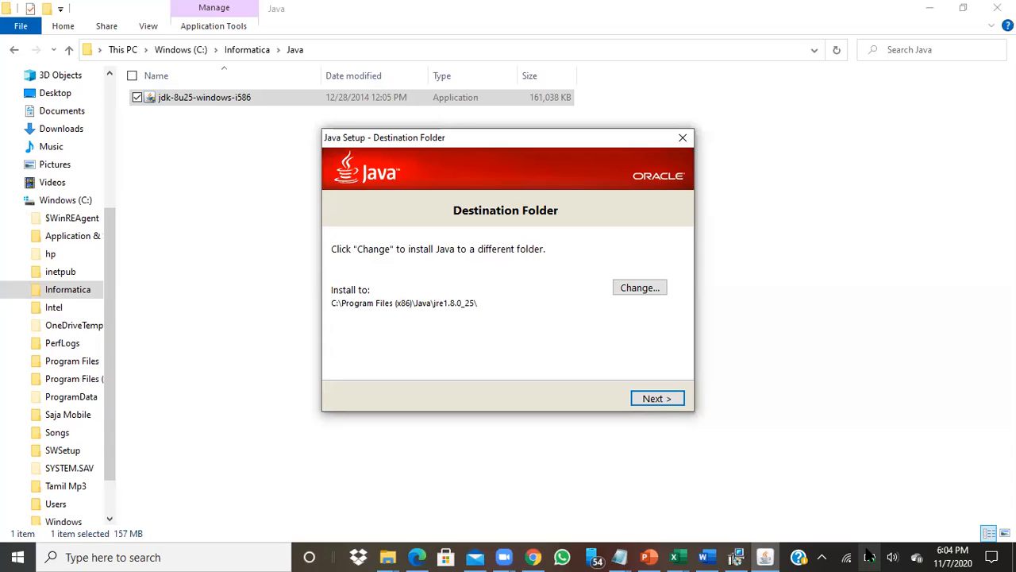
pyautogui.click(656, 399)
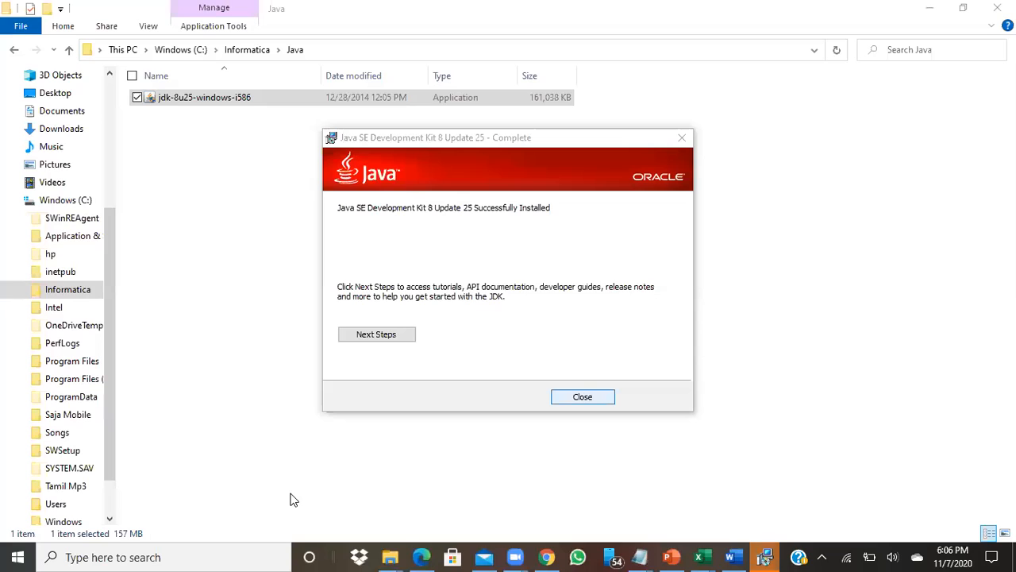
pyautogui.click(594, 401)
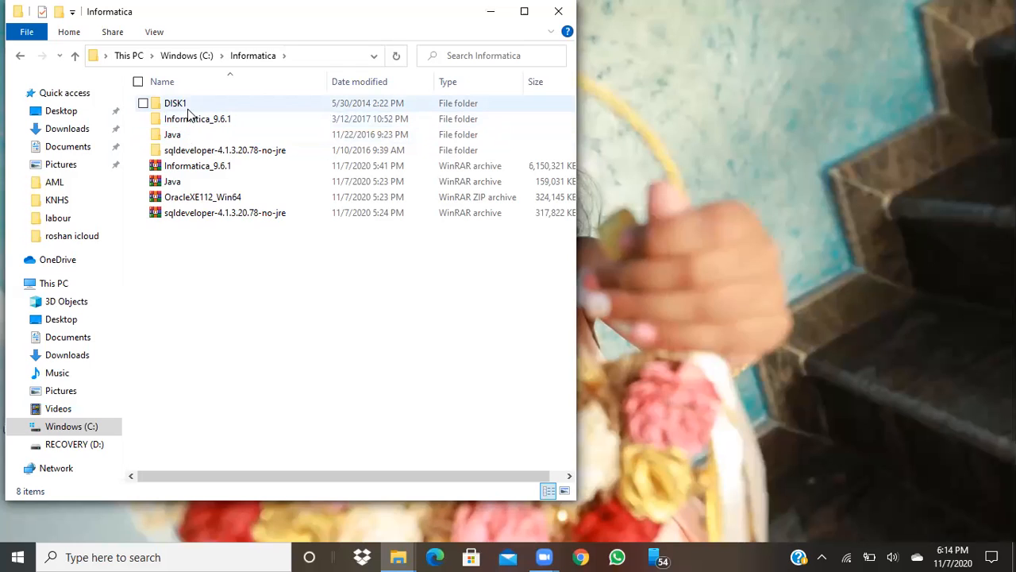
# Launch Oracle XE setup from DISK1, accept the licence and keep C:\oraclexe\ as destination
pyautogui.doubleClick(187, 104)
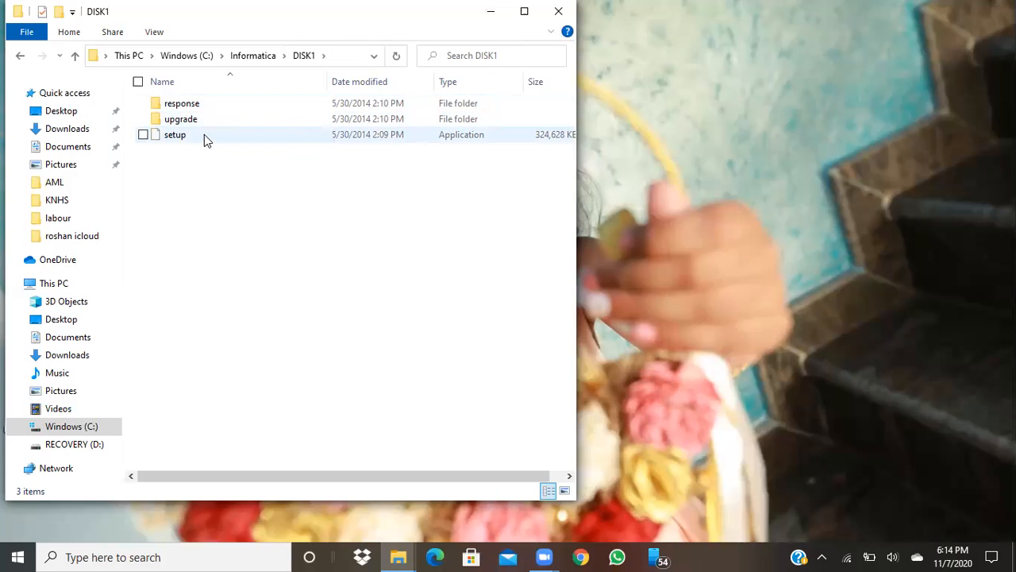
pyautogui.doubleClick(204, 134)
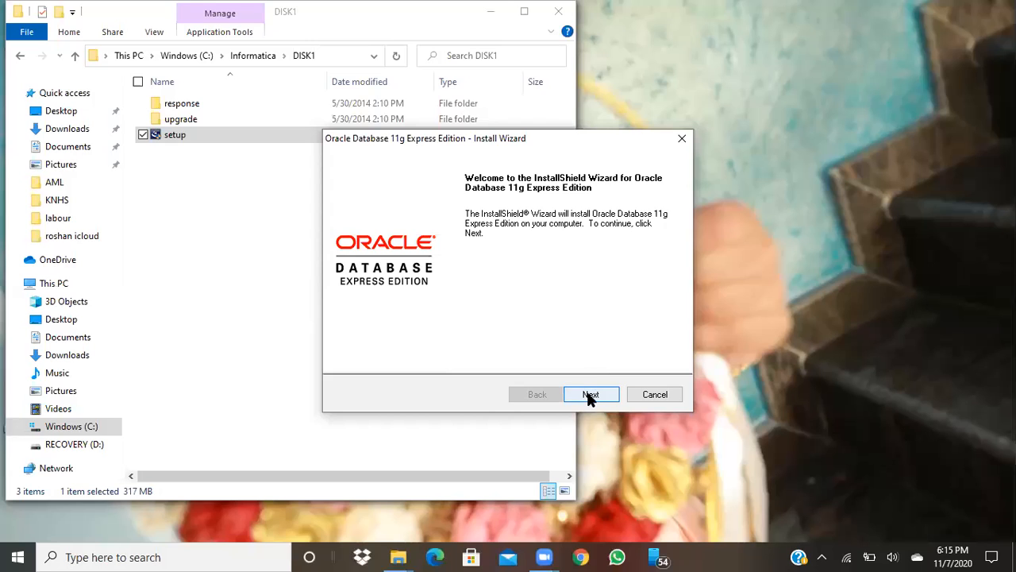
pyautogui.click(589, 397)
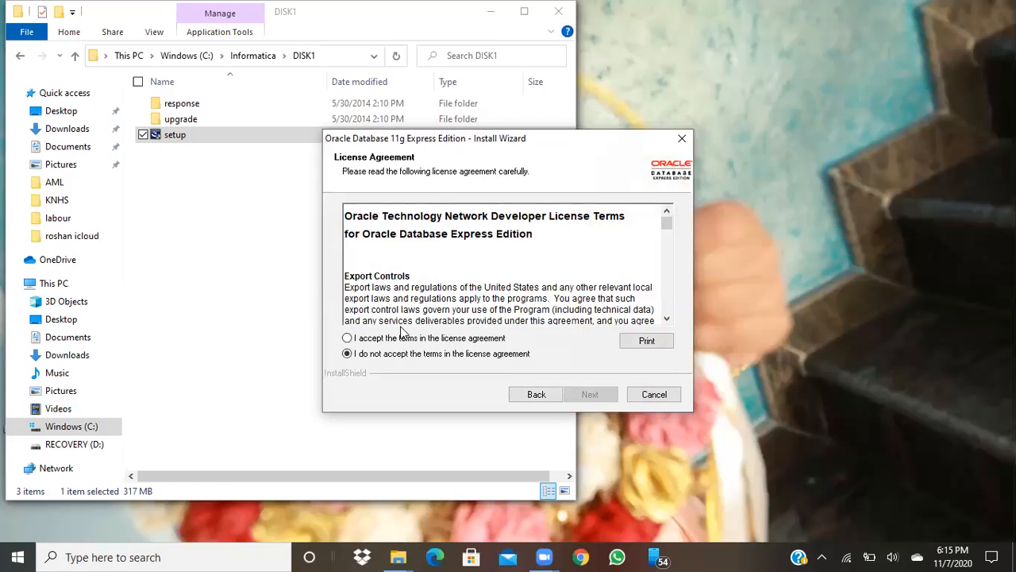
pyautogui.click(353, 340)
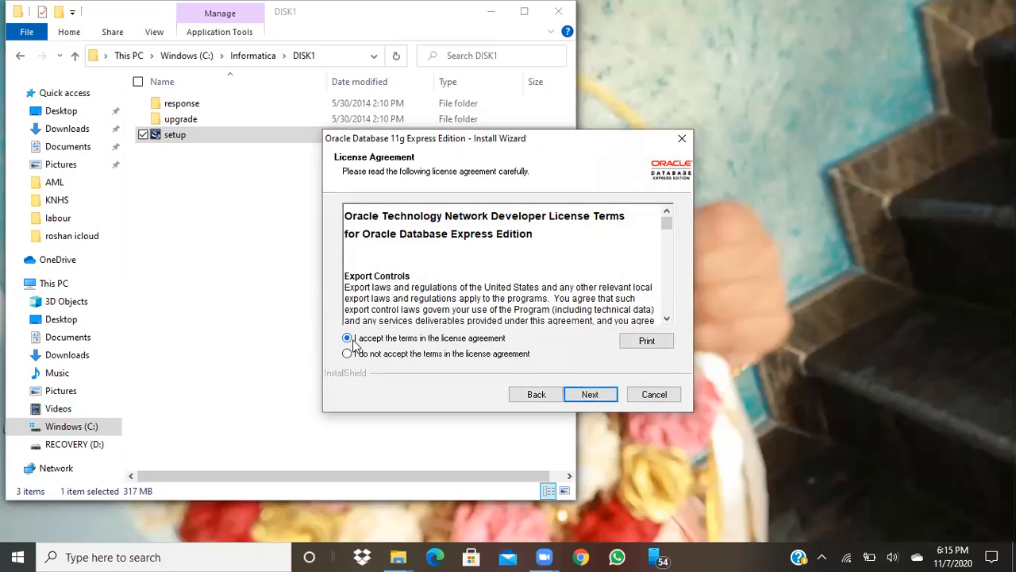
pyautogui.click(590, 395)
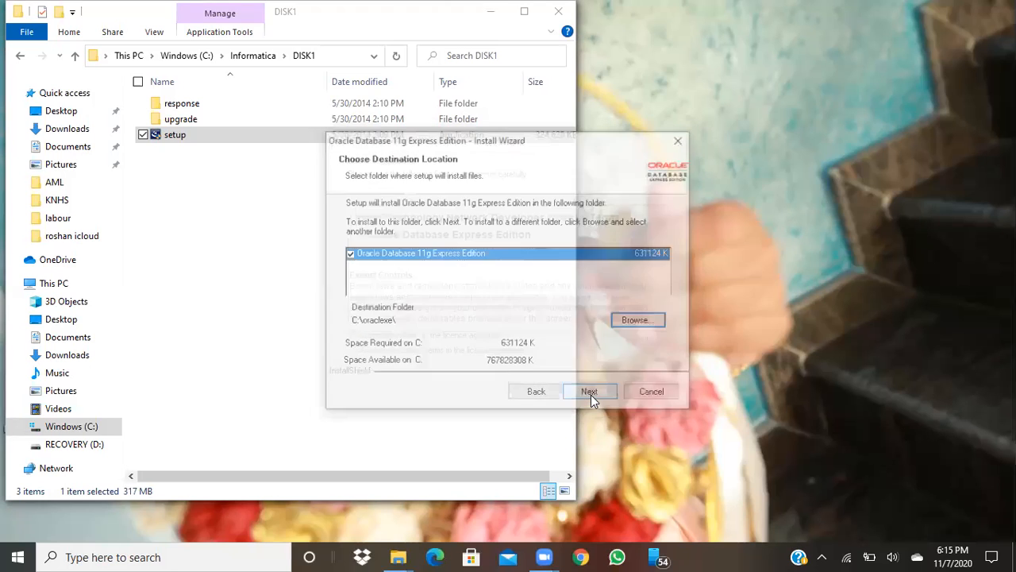
pyautogui.click(591, 394)
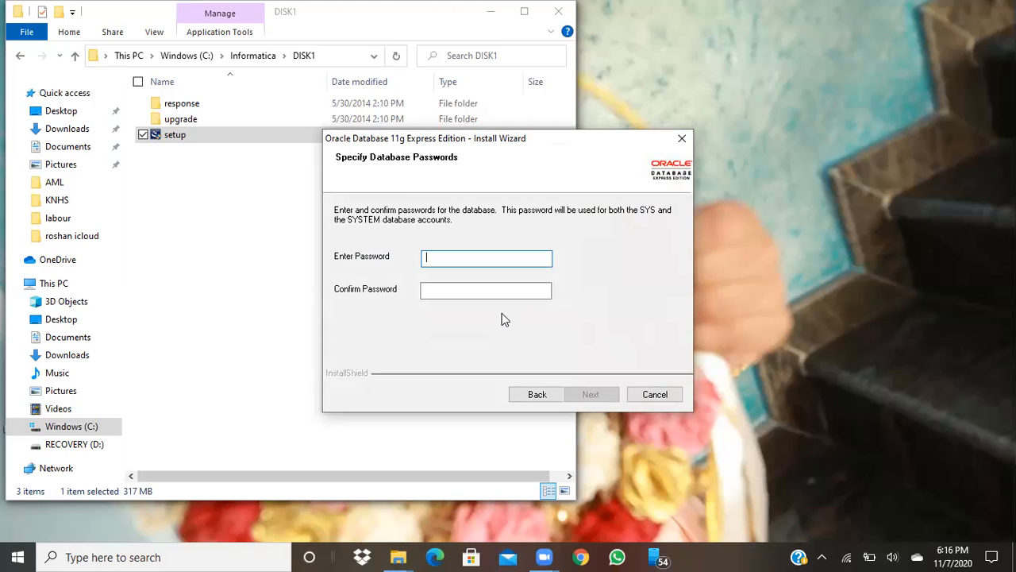
# Enter and confirm the database password to reach the installation summary
pyautogui.write('●●●●●')
pyautogui.click(477, 290)
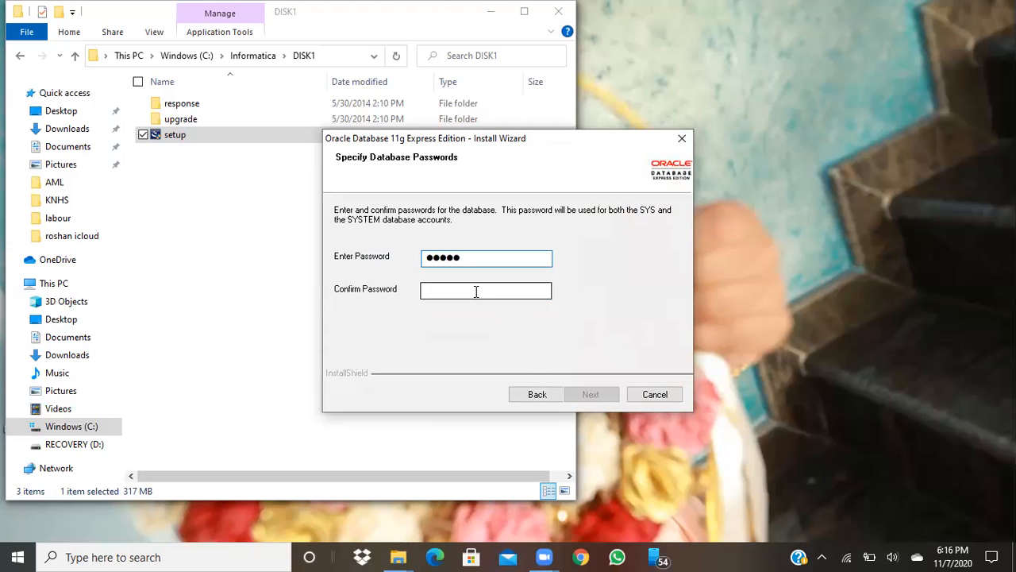
pyautogui.write('●●●●●')
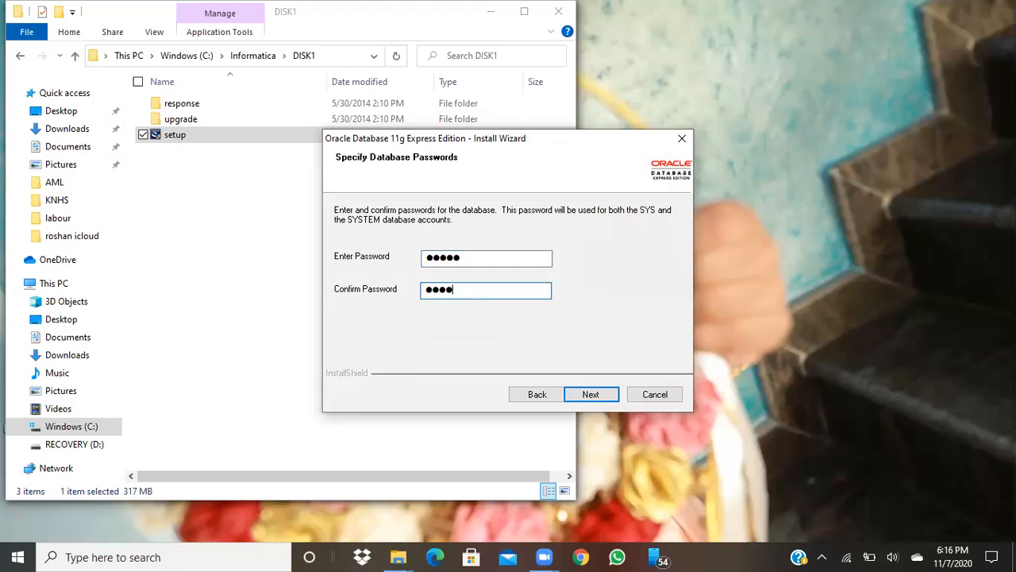
pyautogui.click(591, 394)
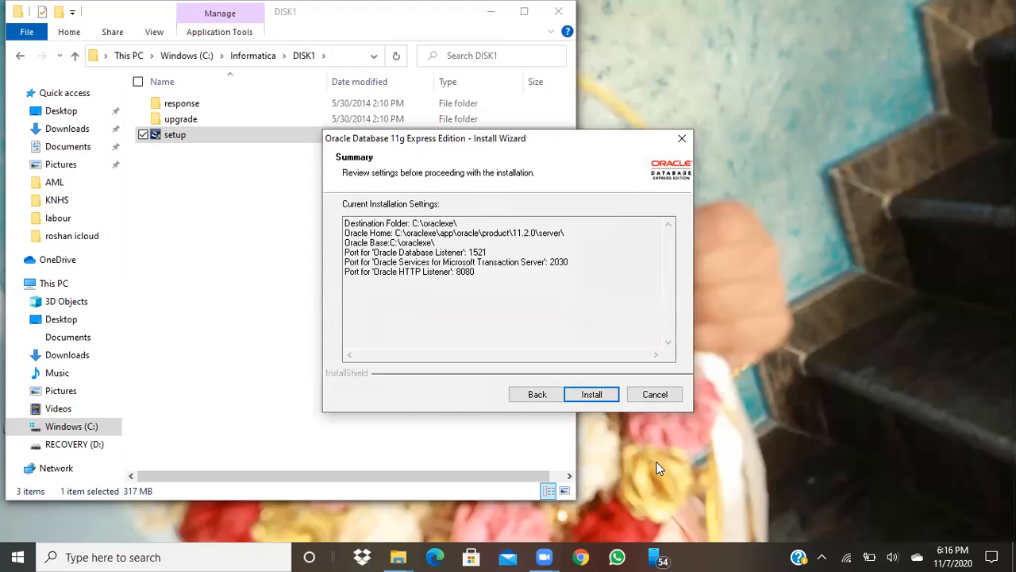
# Window-snip the Oracle XE summary with Snipping Tool and save it as Capture PNG in Pictures
pyautogui.click(94, 556)
pyautogui.write('ip')
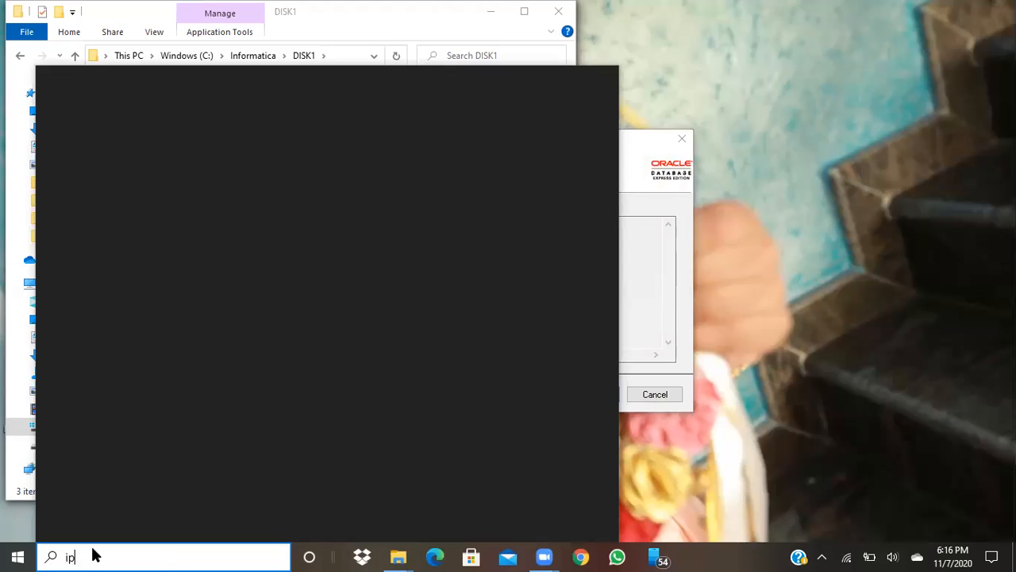
pyautogui.press('BackSpace')
pyautogui.press('BackSpace')
pyautogui.write('snip')
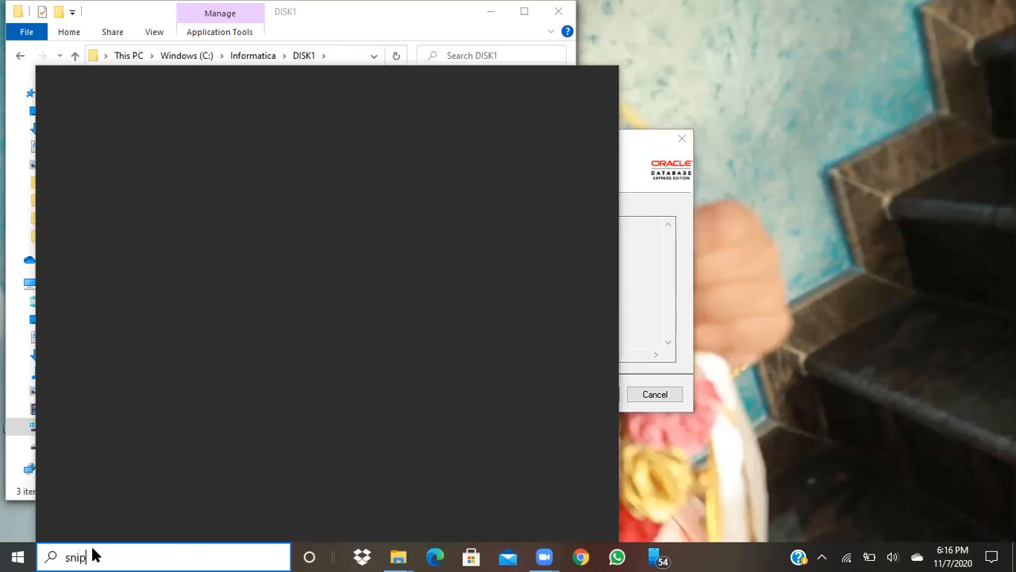
pyautogui.press('Return')
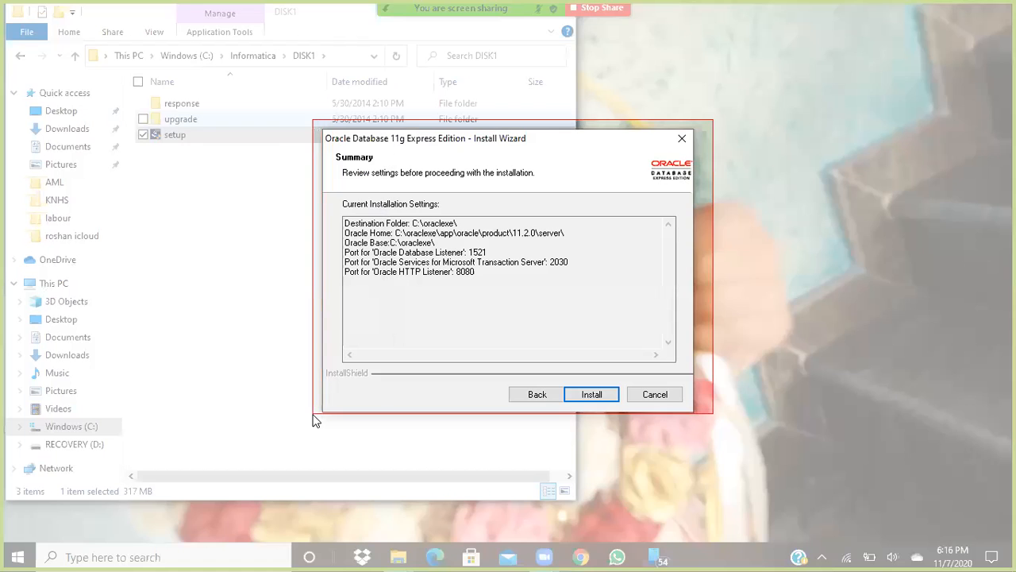
pyautogui.click(314, 416)
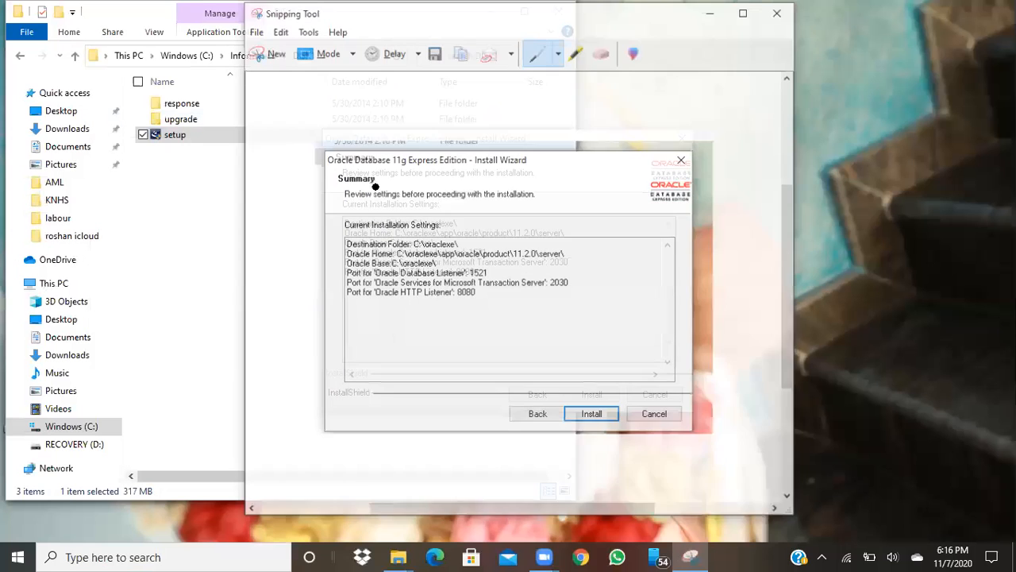
pyautogui.click(436, 53)
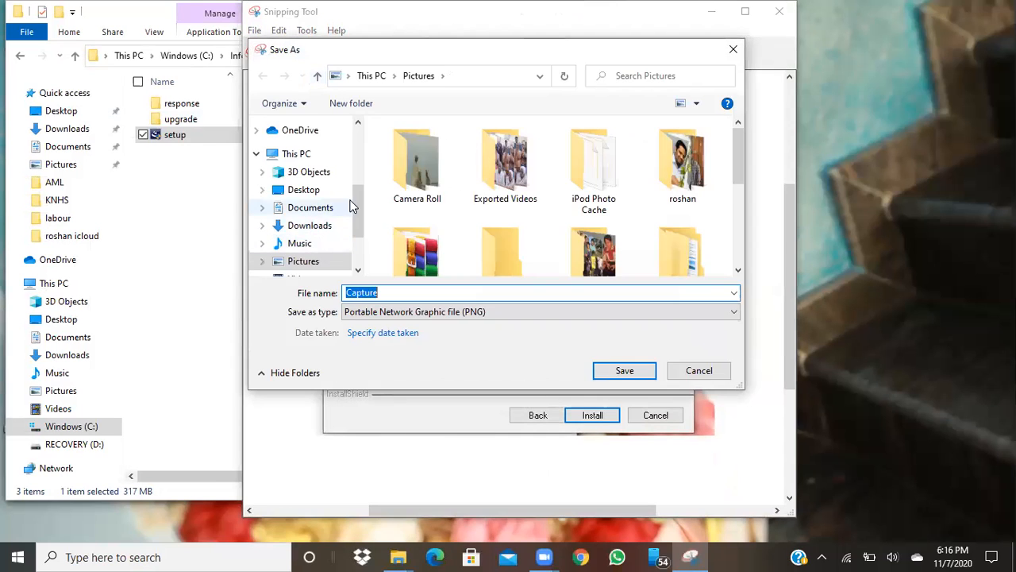
pyautogui.scroll(-1, 354, 204)
pyautogui.moveTo(354, 204); pyautogui.dragTo(355, 229)
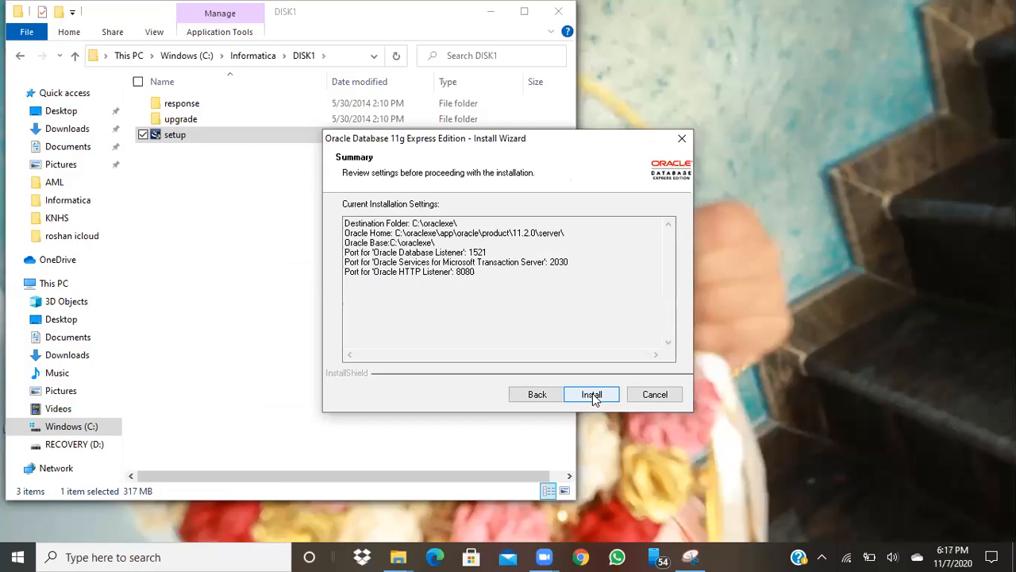
# Install Oracle Database 11g Express Edition into C:\oraclexe with the summarized ports 1521, 2030 and 8080
pyautogui.click(592, 394)
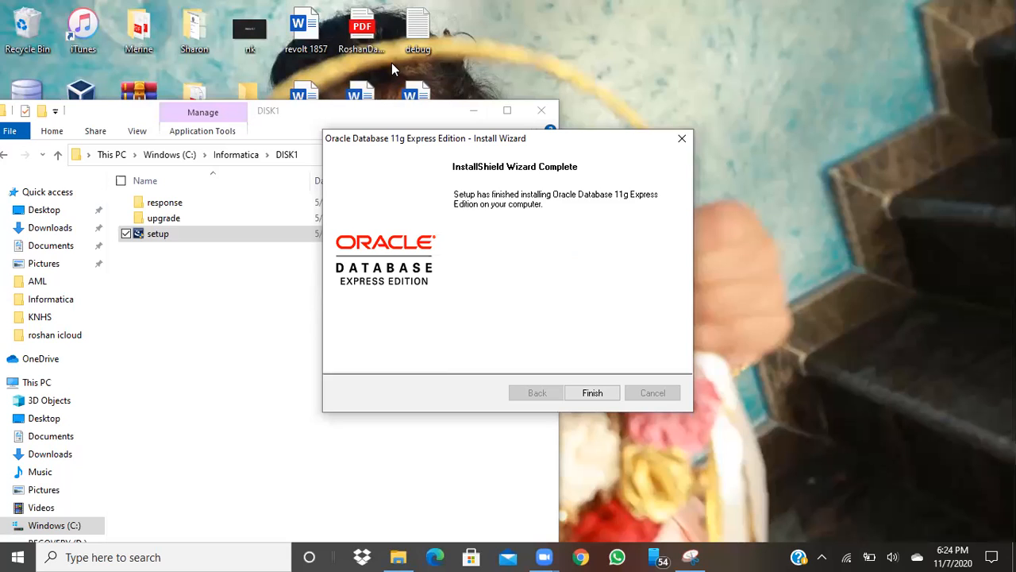
# Finish the Oracle installer and launch SQL Developer from the sqldeveloper-4.1.3.20.78-no-jre\sqldeveloper folder
pyautogui.click(603, 395)
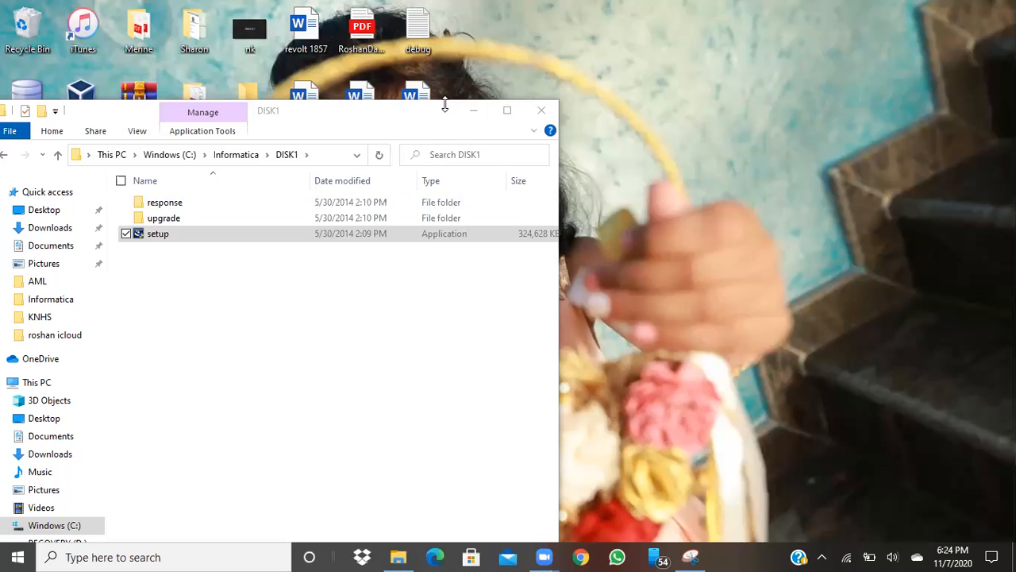
pyautogui.moveTo(435, 119); pyautogui.dragTo(550, 117)
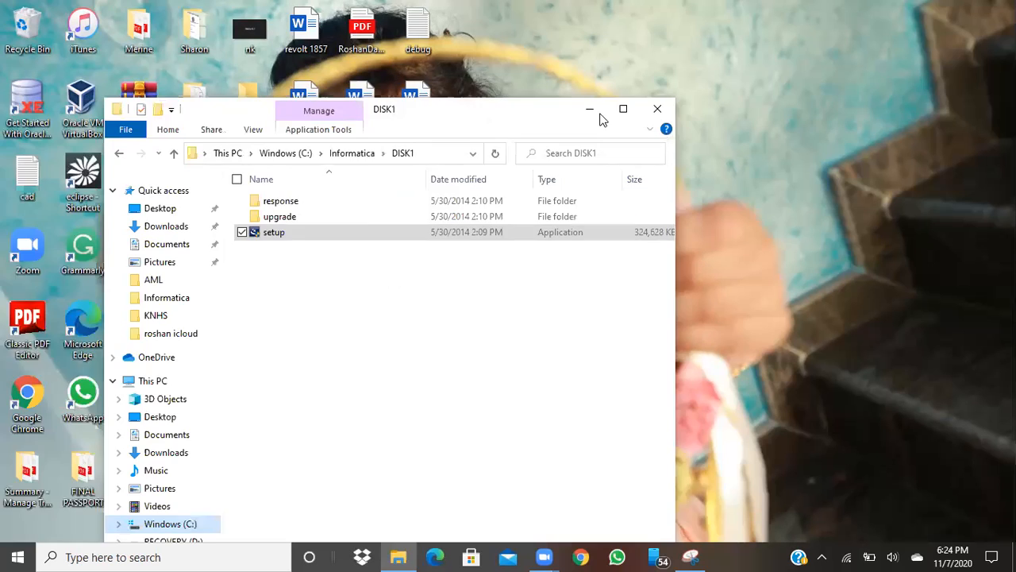
pyautogui.click(17, 557)
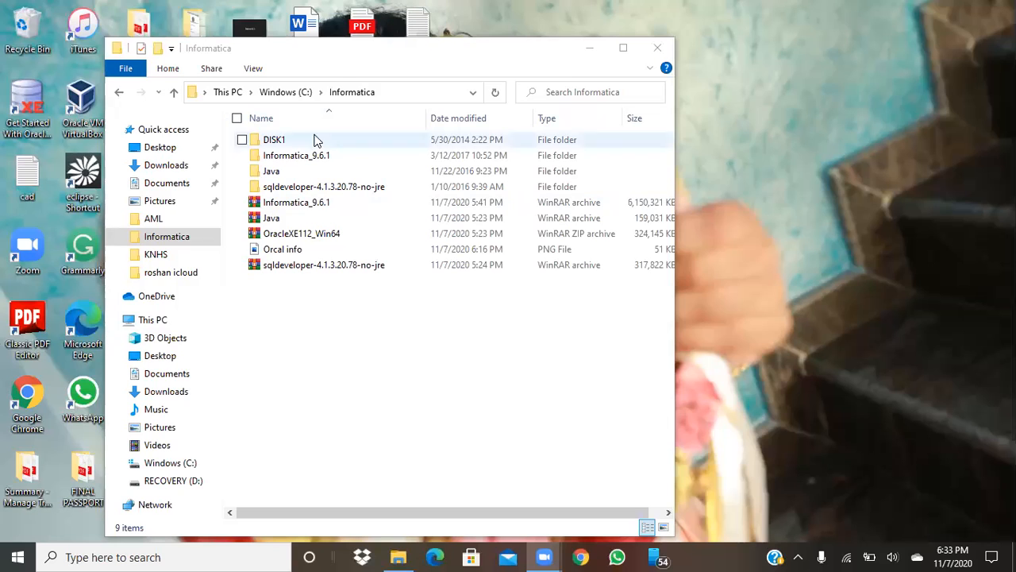
pyautogui.click(297, 189)
pyautogui.doubleClick(298, 191)
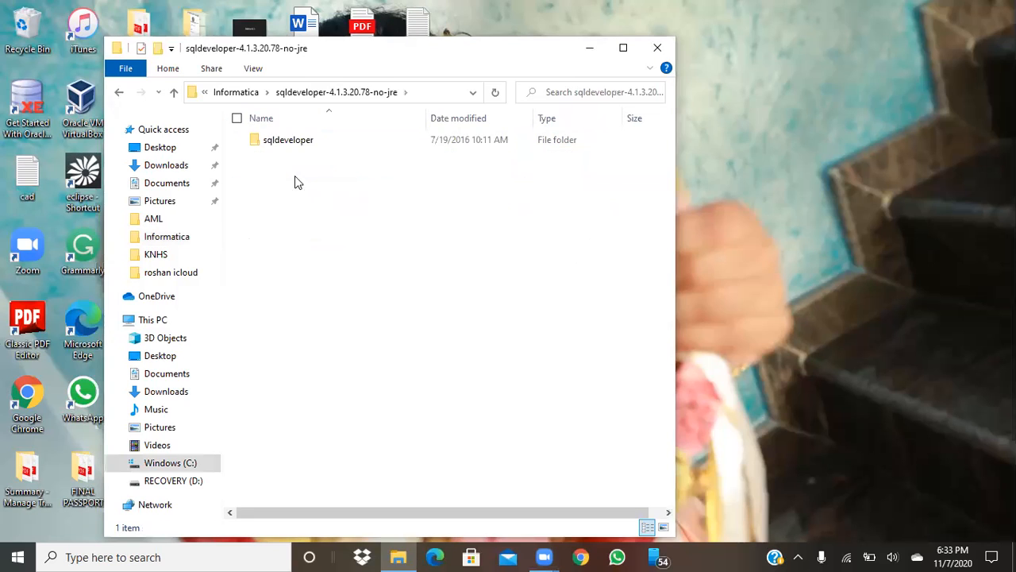
pyautogui.doubleClick(286, 141)
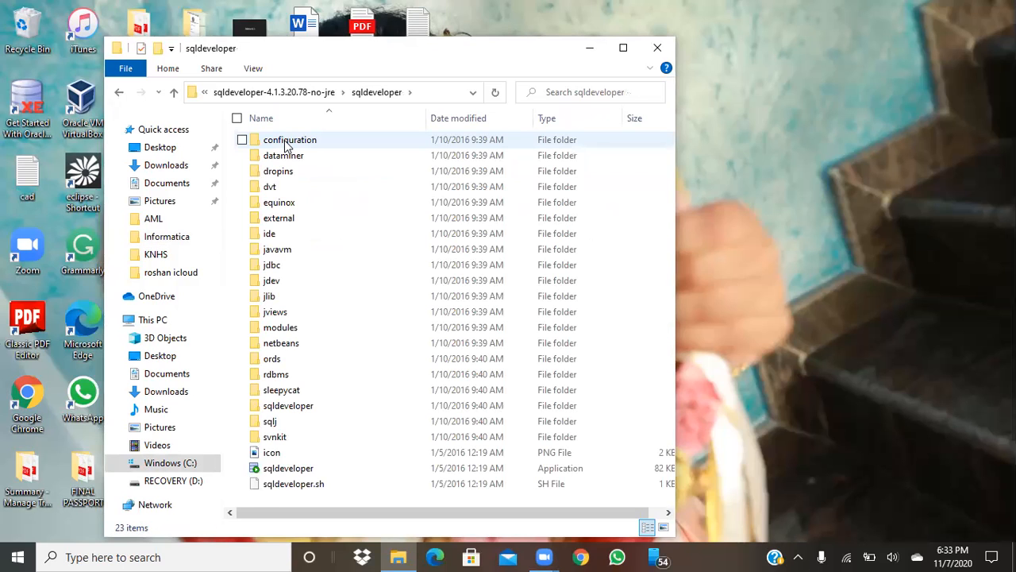
pyautogui.doubleClick(293, 470)
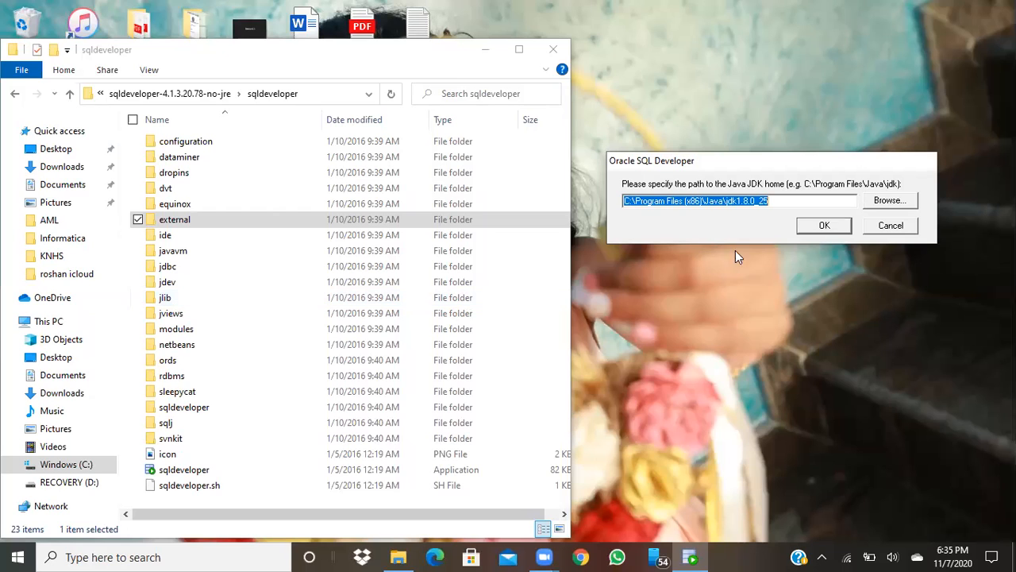
# Accept the JDK path C:\Program Files (x86)\Java\jdk1.8.0_25 and decline importing earlier preferences
pyautogui.click(824, 226)
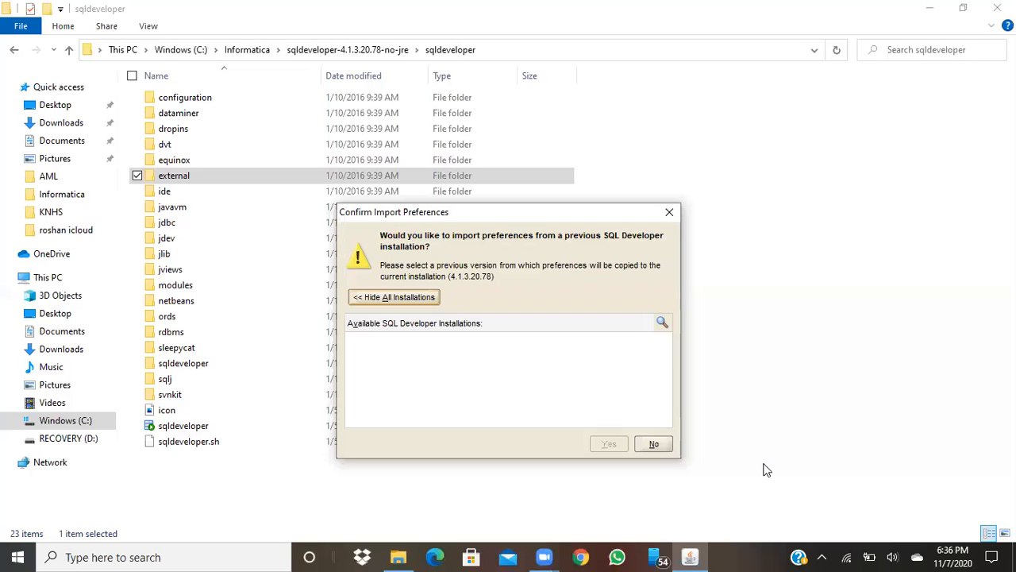
pyautogui.click(648, 444)
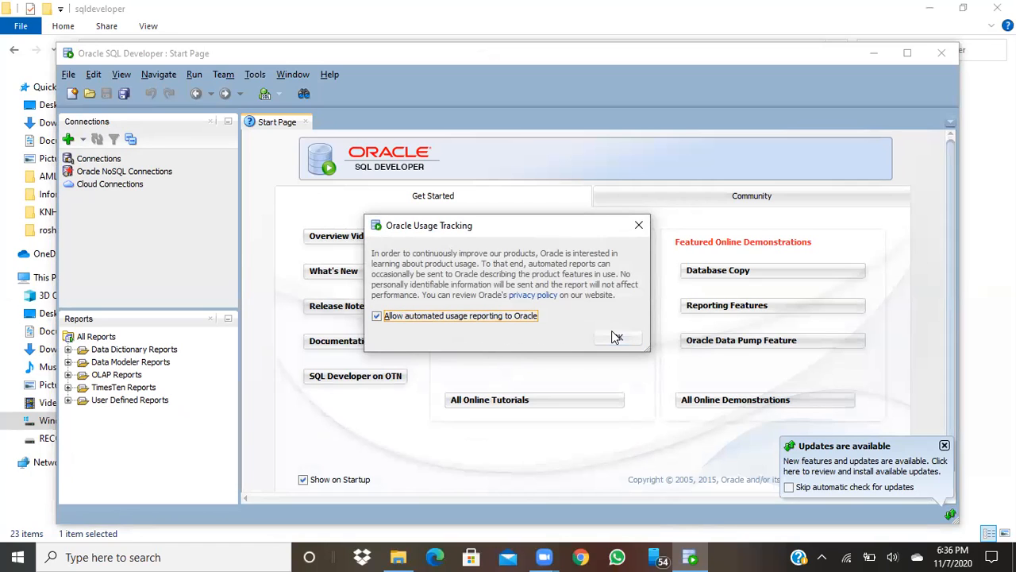
# Disable automated usage reporting and start a new connection defaulting to localhost, port 1521, SID xe
pyautogui.click(376, 316)
pyautogui.click(623, 339)
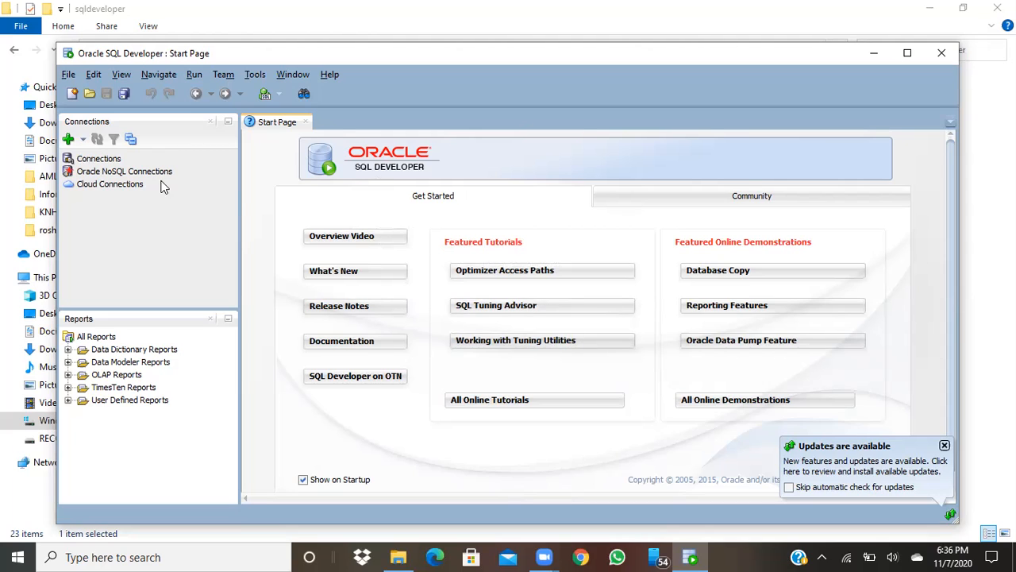
pyautogui.click(68, 140)
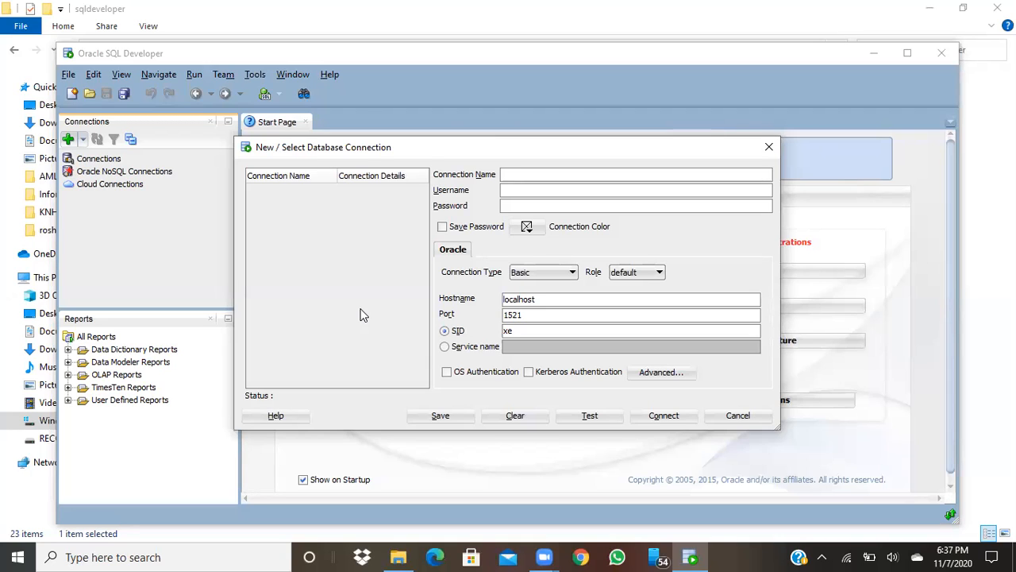
# Fill in connection name Admin, username System and its password, then test it
pyautogui.click(550, 169)
pyautogui.write('Admin')
pyautogui.click(519, 188)
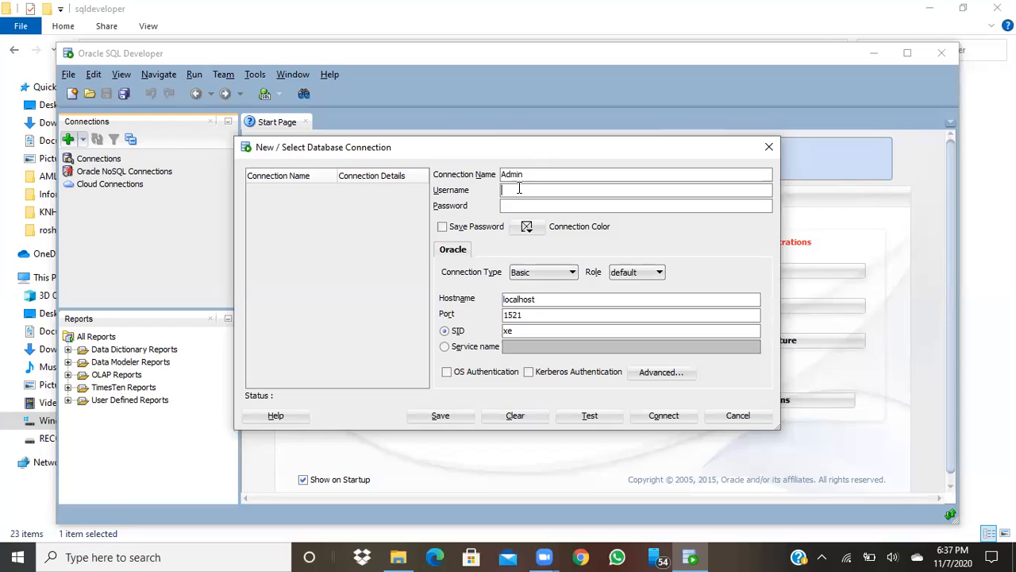
pyautogui.write('System')
pyautogui.click(545, 204)
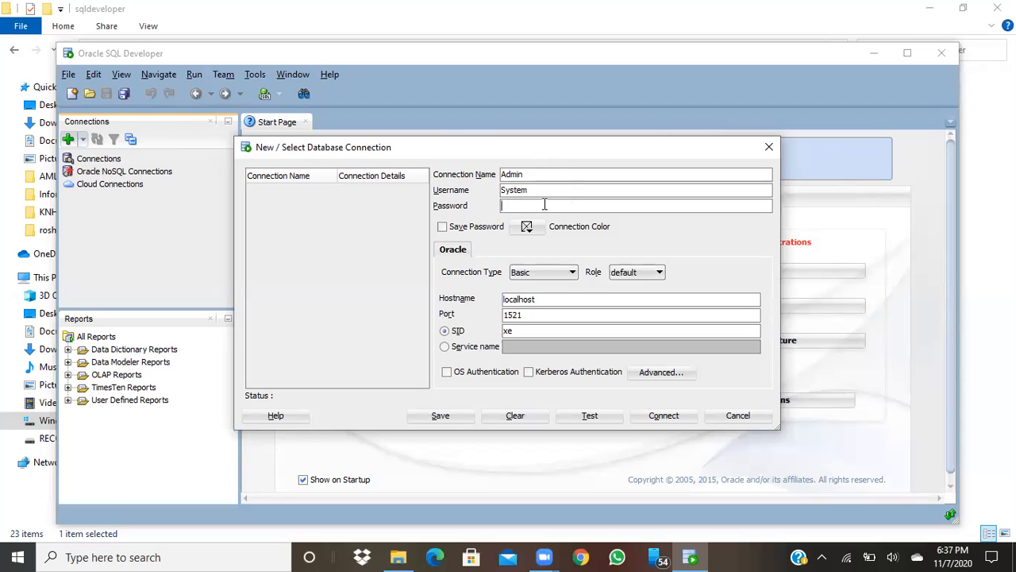
pyautogui.write('•••••')
pyautogui.click(600, 414)
# Save the Admin connection with its password remembered and connect to it
pyautogui.click(443, 227)
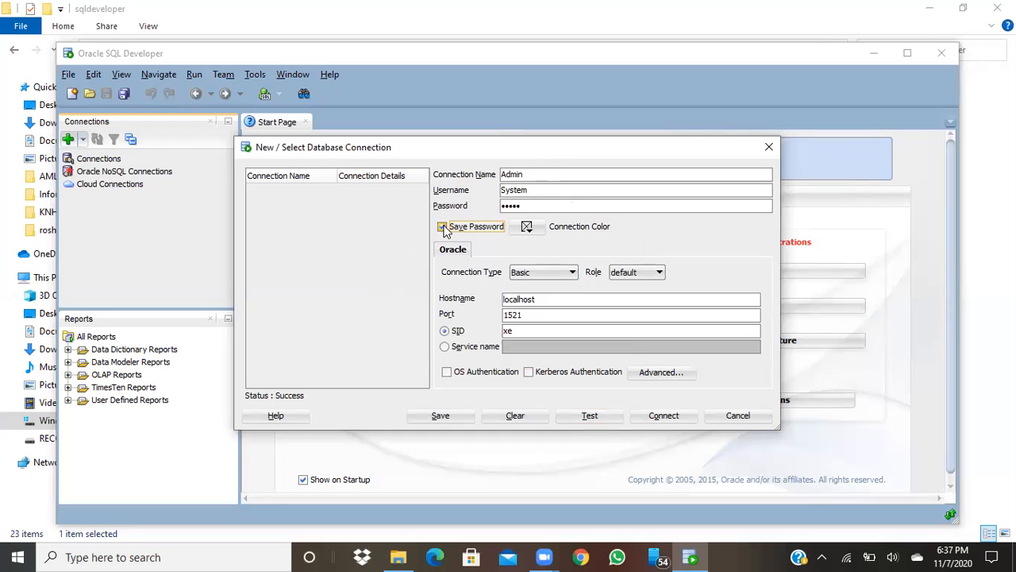
pyautogui.click(459, 415)
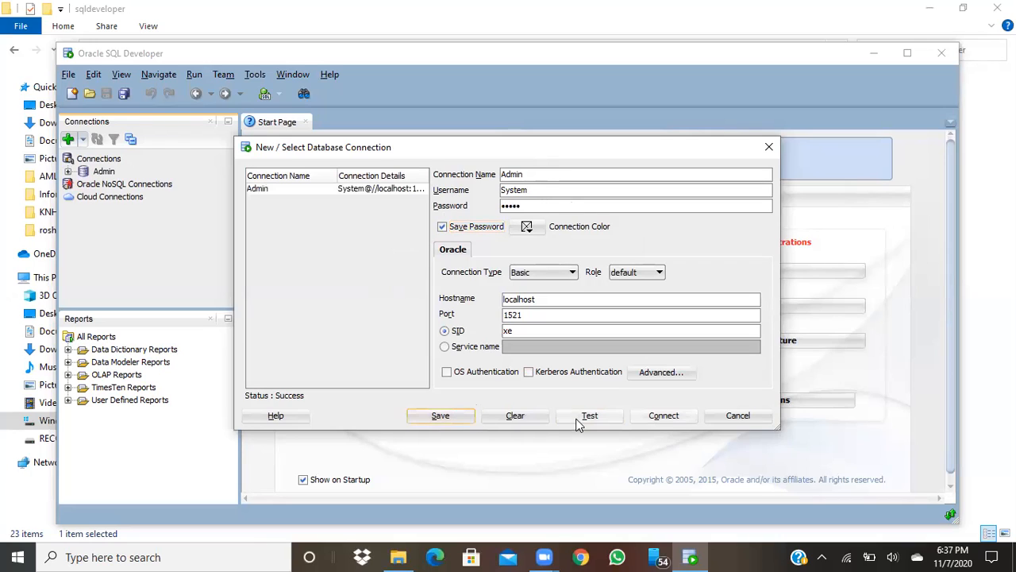
pyautogui.click(663, 416)
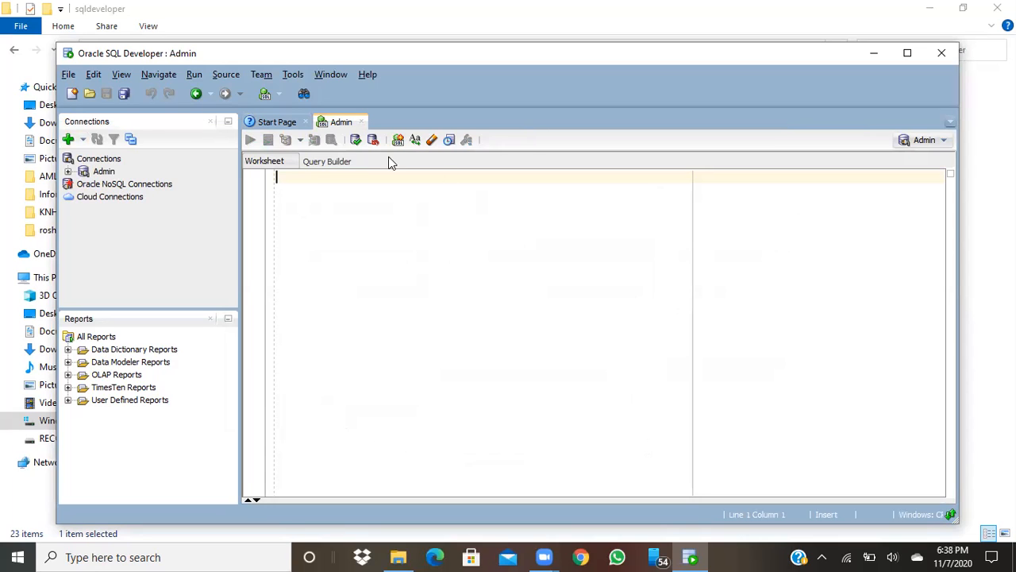
# Expand the Admin connection in the Connections tree to list Tables, Views, Indexes and other folders
pyautogui.click(945, 141)
pyautogui.click(945, 143)
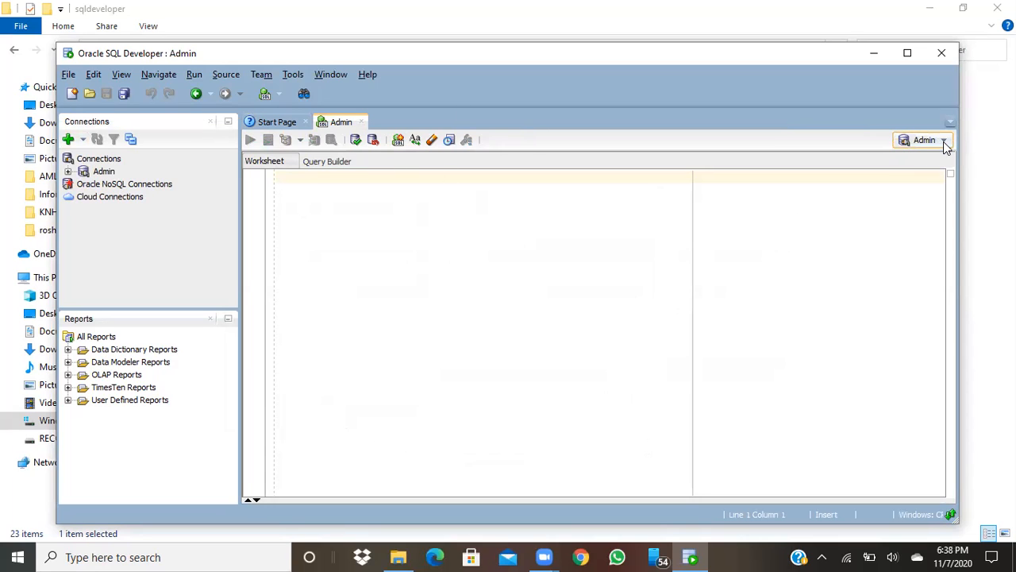
pyautogui.click(83, 142)
pyautogui.click(177, 288)
pyautogui.click(103, 173)
pyautogui.rightClick(104, 174)
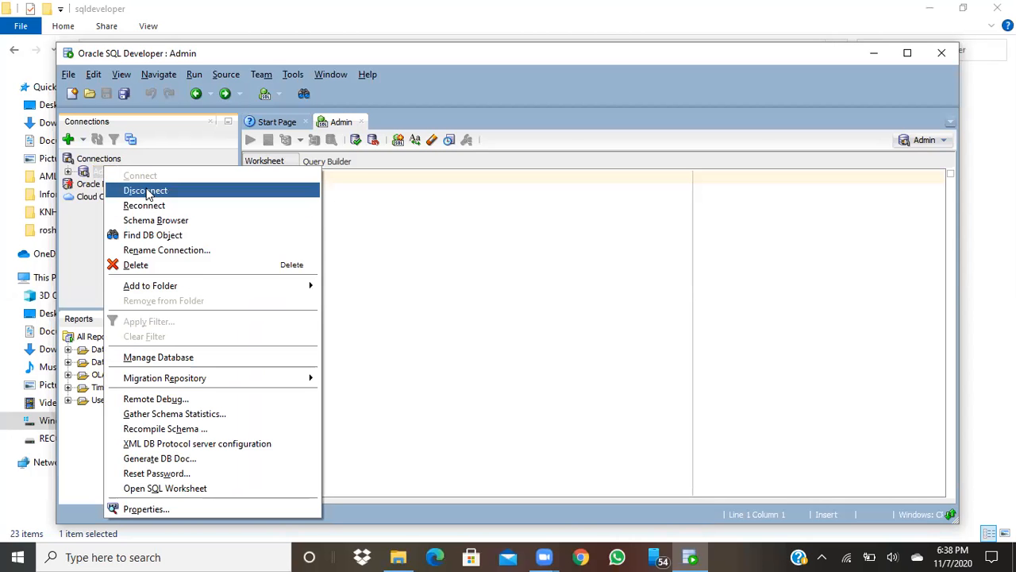
pyautogui.click(69, 172)
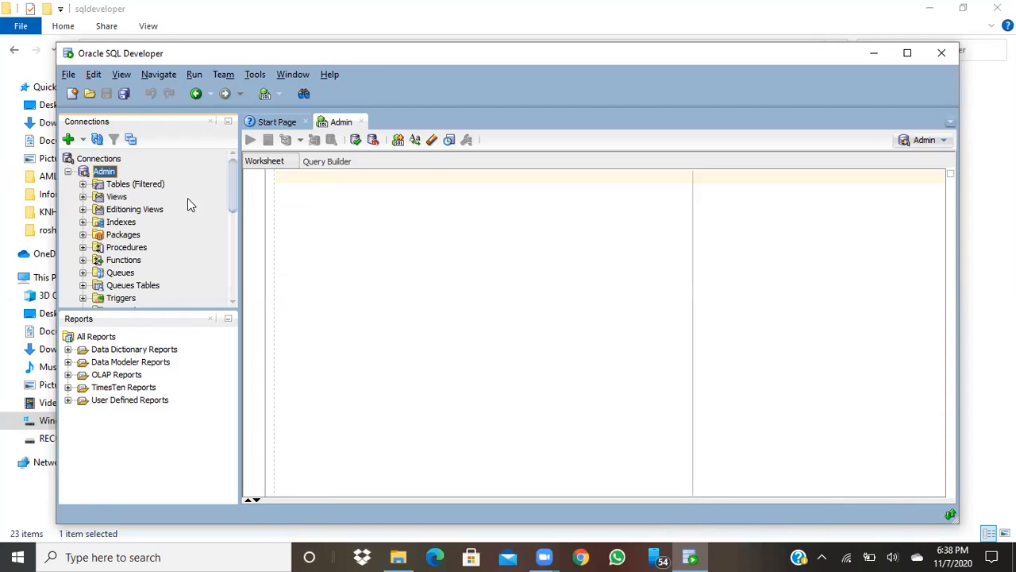
pyautogui.moveTo(235, 186); pyautogui.dragTo(235, 204)
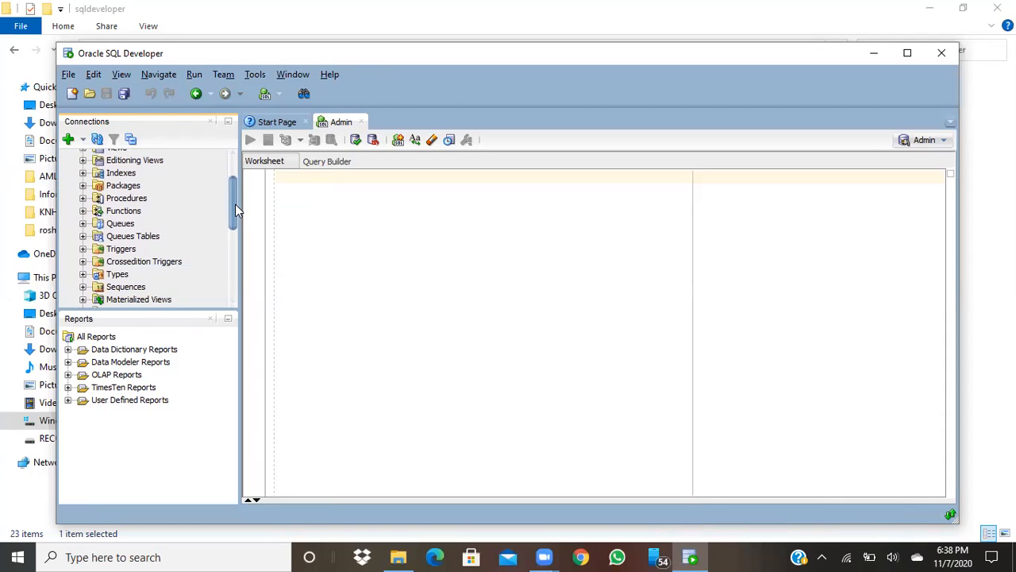
pyautogui.click(334, 208)
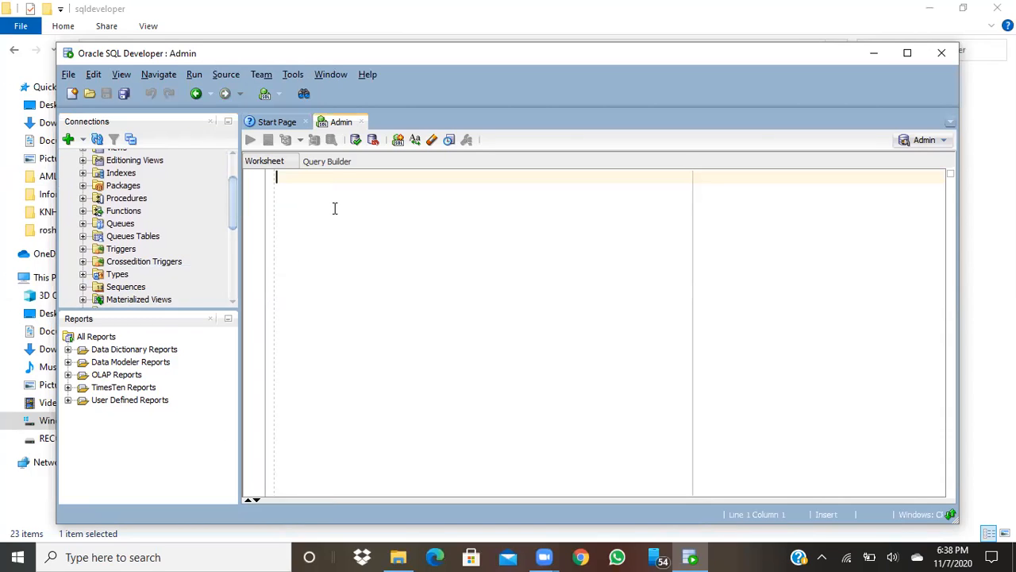
# Run an ALTER USER statement that unlocks the HR account with a new password
pyautogui.write('A')
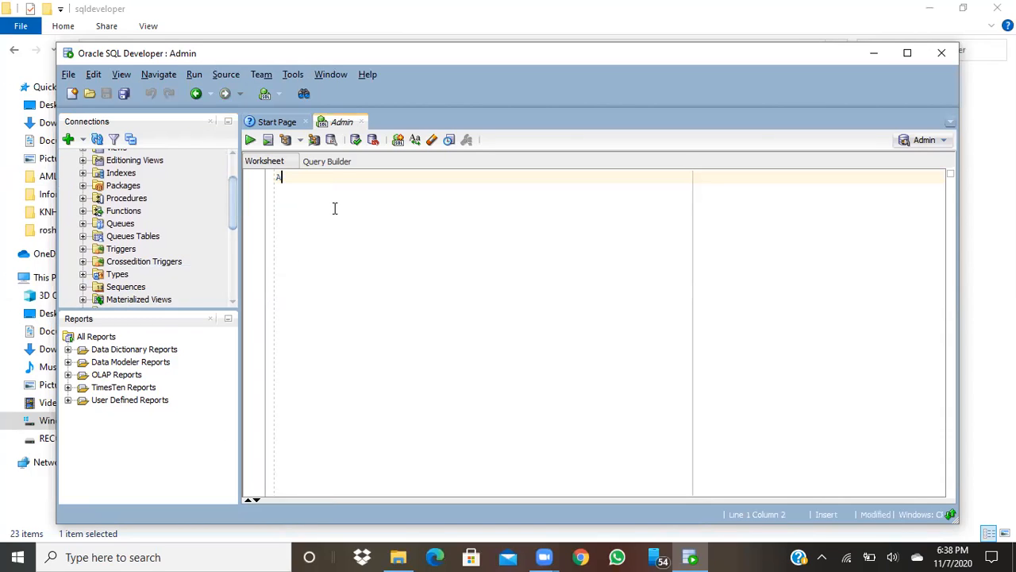
pyautogui.write('LTER USER HR')
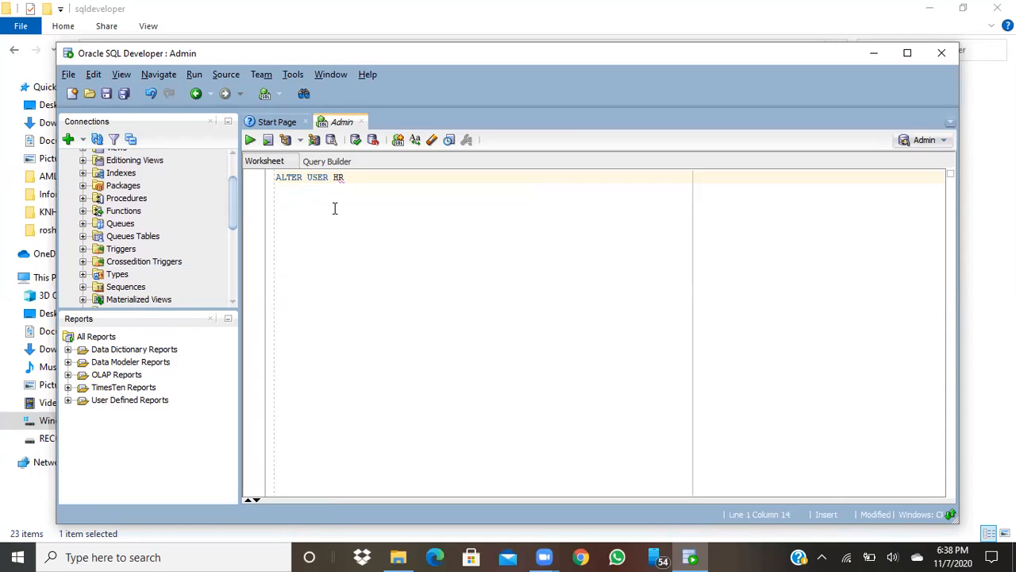
pyautogui.write('  IDENTIFIED BY HR ')
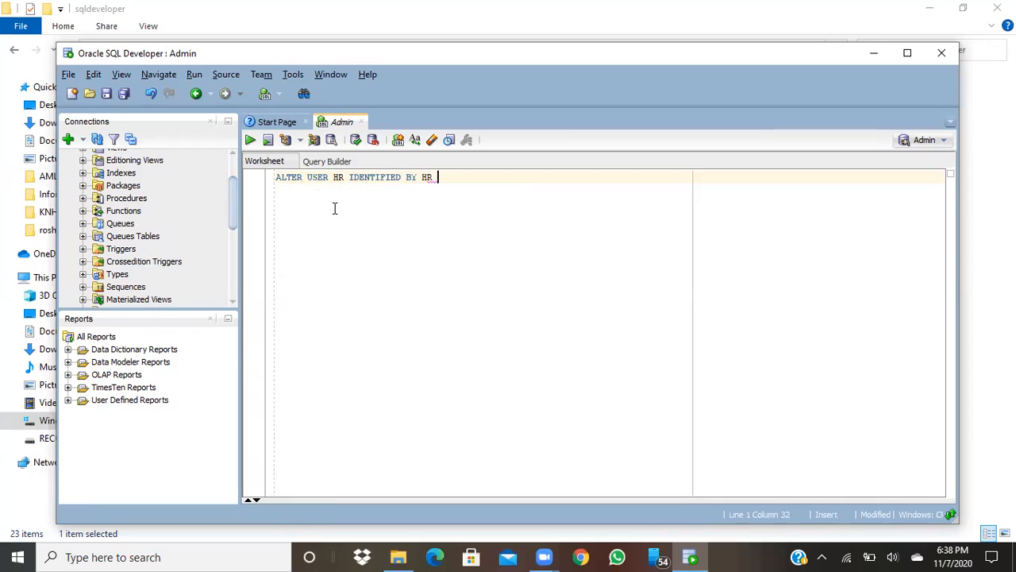
pyautogui.write('ACCOUNT UN')
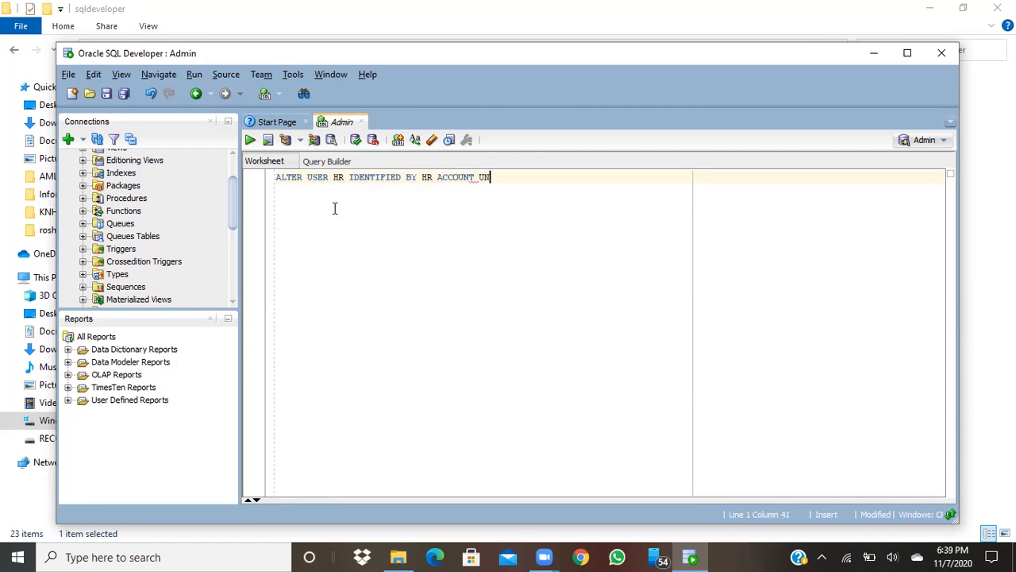
pyautogui.write('LOCK;')
pyautogui.click(250, 140)
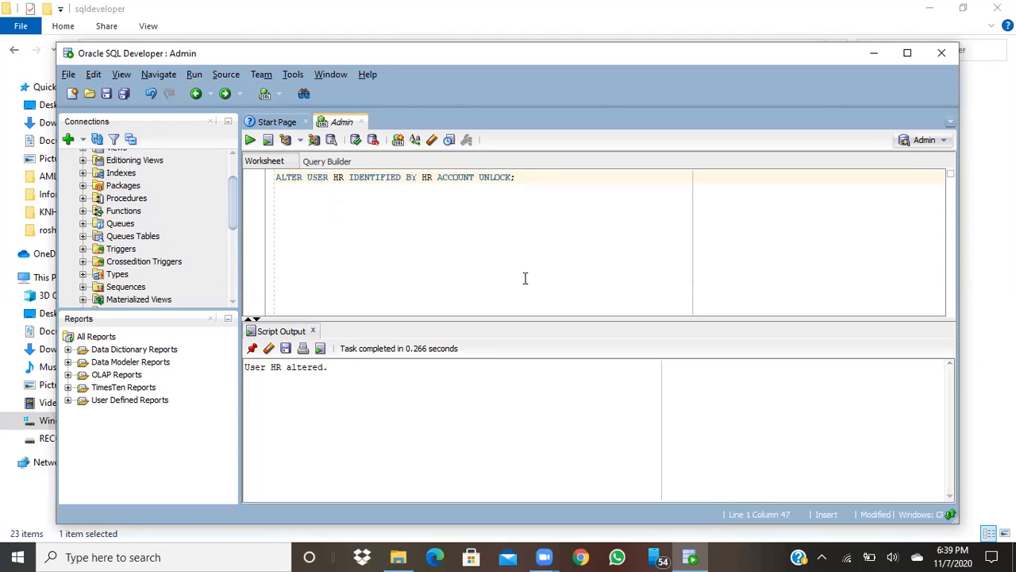
# Grant the CONNECT, RESOURCE and DBA roles to HR and run the statement
pyautogui.press('Return')
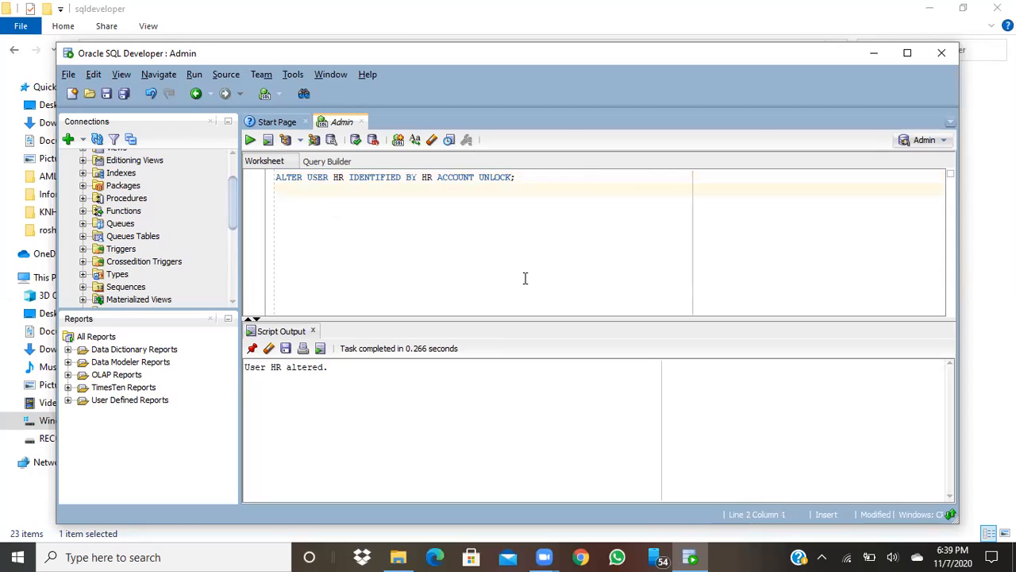
pyautogui.write('GRANT CONNECT')
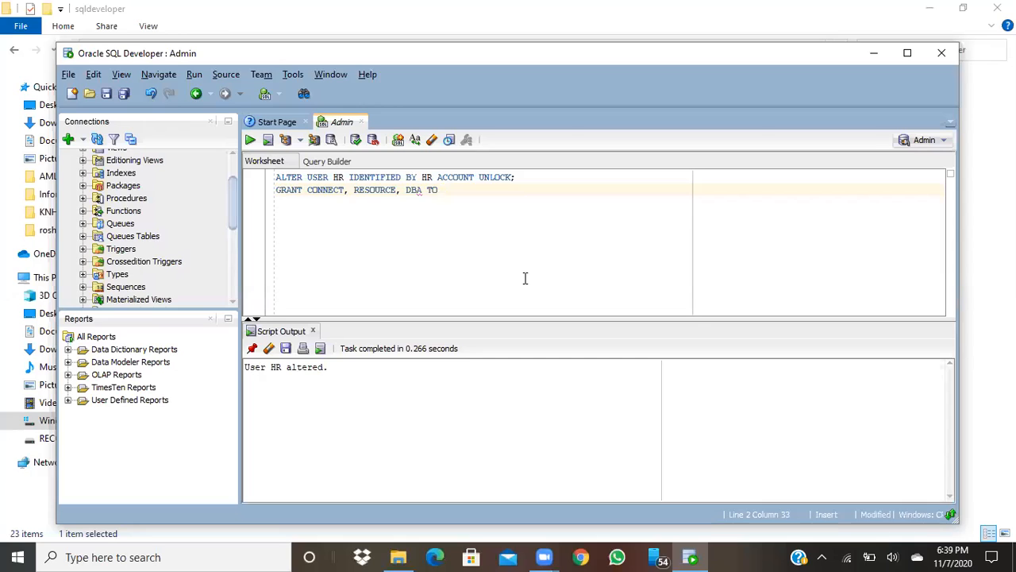
pyautogui.write('HR;')
pyautogui.hotkey('ctrl', 'Return')
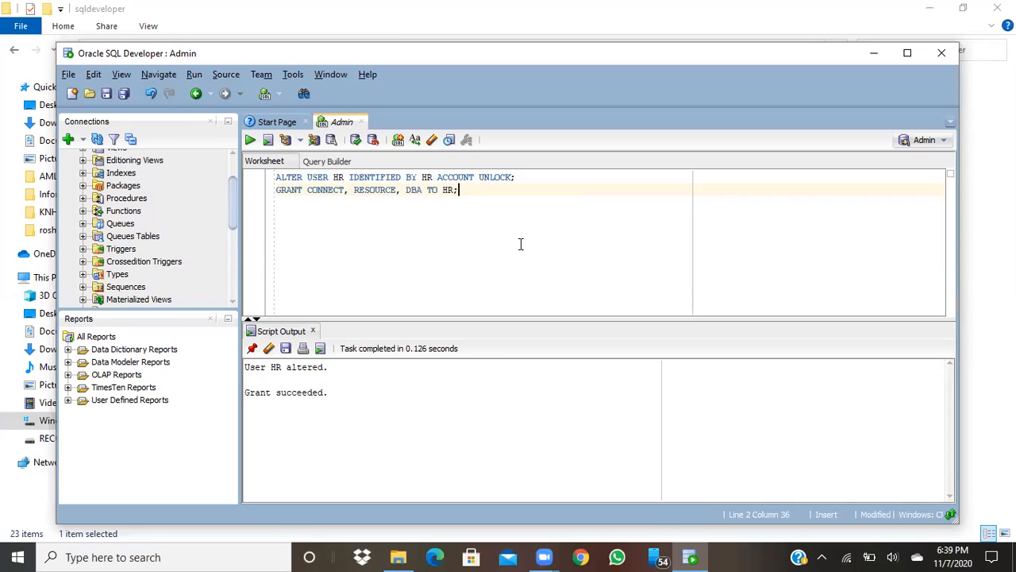
pyautogui.press('Return')
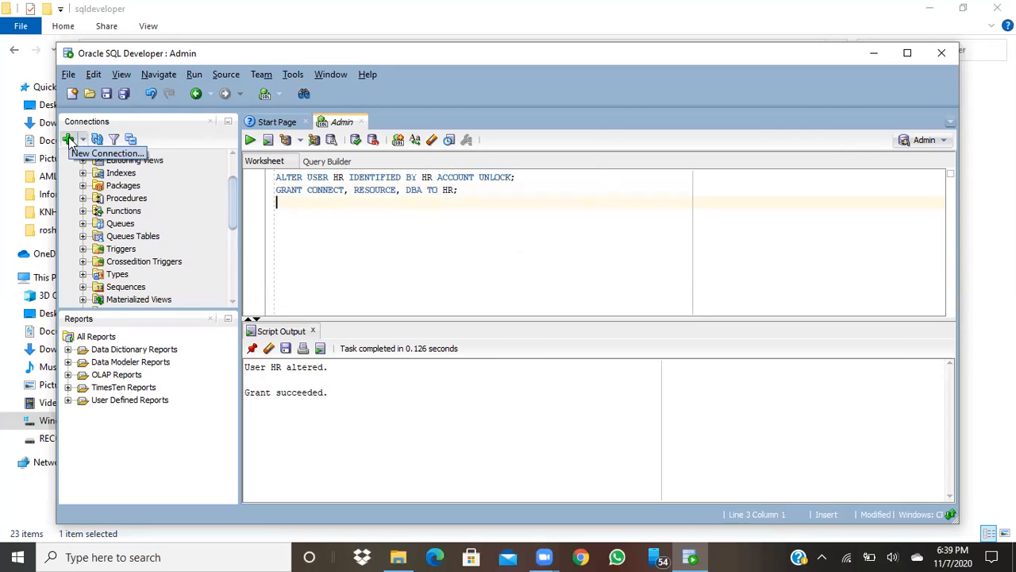
# Define a new connection named ORACLE_SRC with username HR and the user's password
pyautogui.click(69, 141)
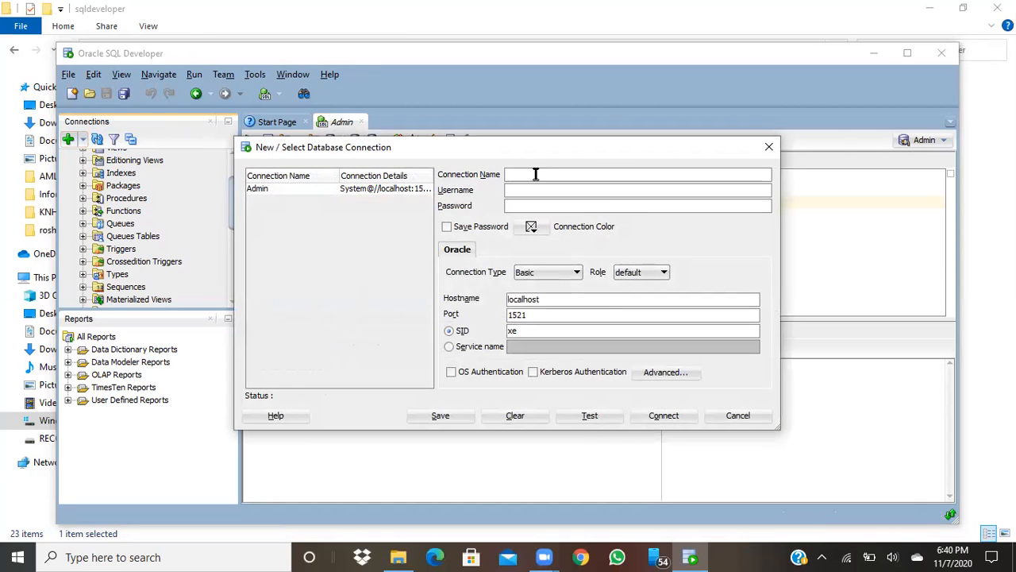
pyautogui.write('ORACL')
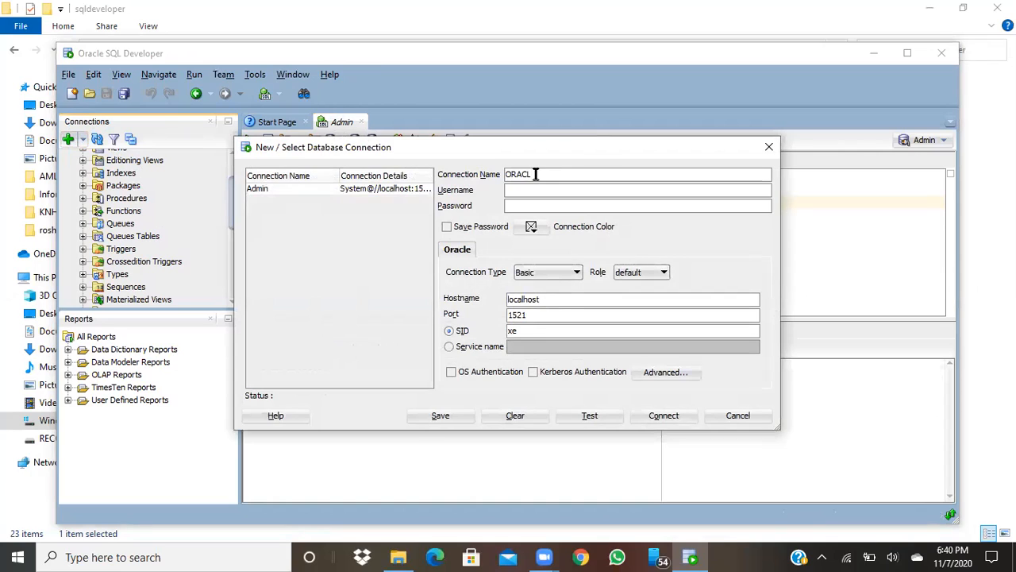
pyautogui.write('E_SRC')
pyautogui.click(540, 193)
pyautogui.write('HR')
pyautogui.click(513, 205)
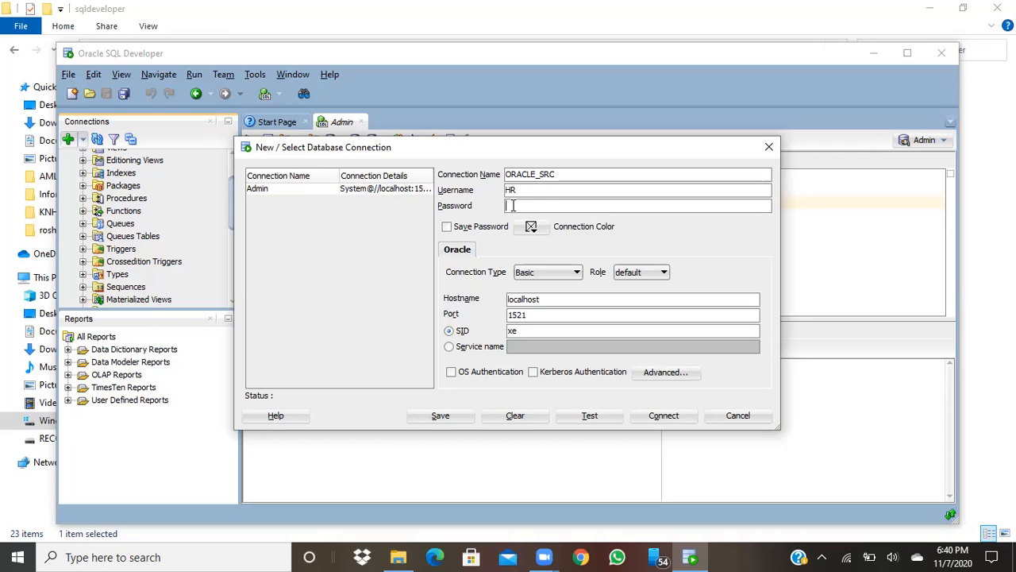
pyautogui.write('h')
pyautogui.press('BackSpace')
pyautogui.write('r')
# Save the password, then save, test and connect ORACLE_SRC to open its worksheet
pyautogui.click(447, 228)
pyautogui.click(441, 415)
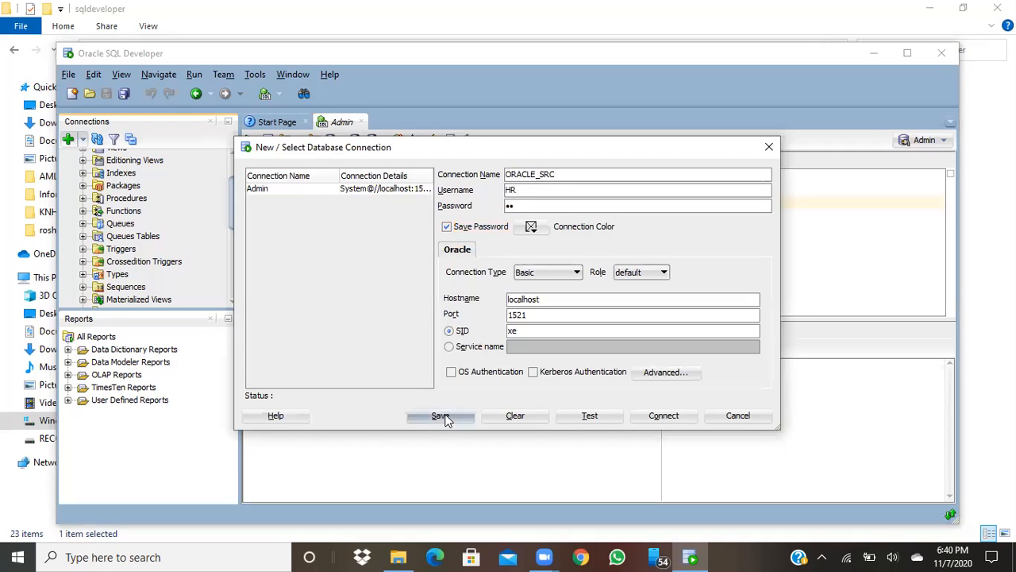
pyautogui.click(592, 418)
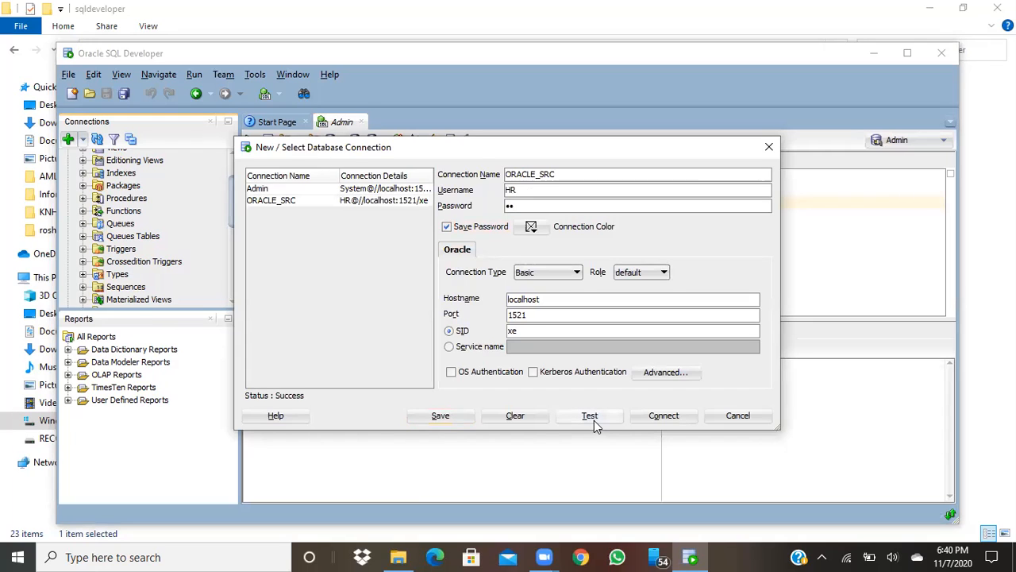
pyautogui.click(664, 416)
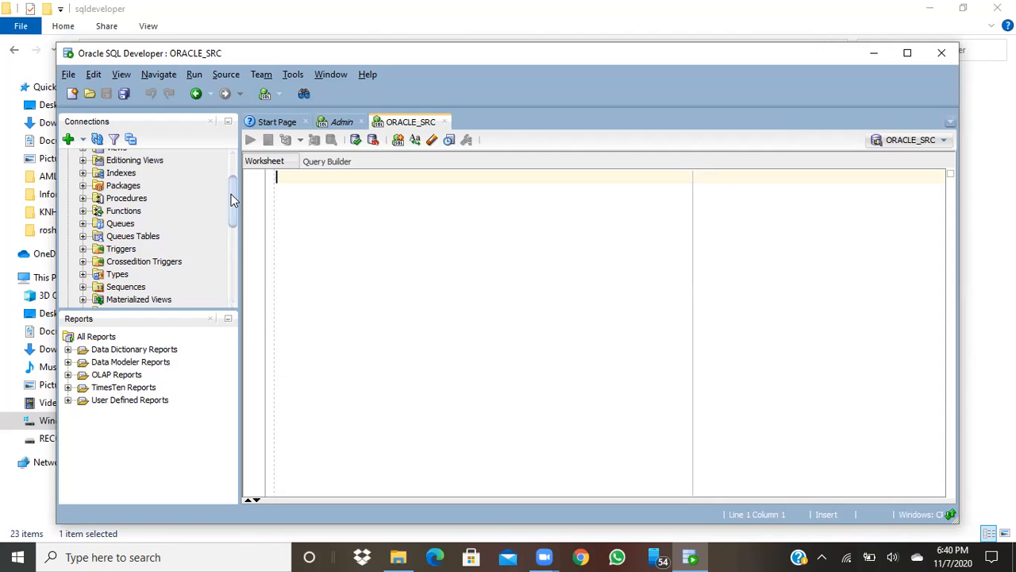
# Collapse the Admin connection to reveal ORACLE_SRC in the list, then close SQL Developer
pyautogui.moveTo(233, 198); pyautogui.dragTo(233, 179)
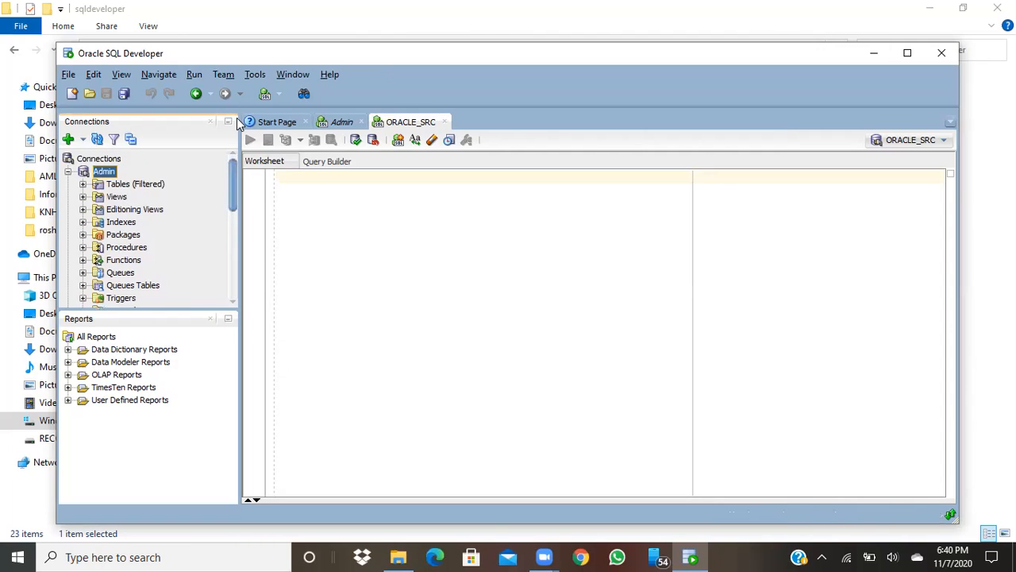
pyautogui.click(68, 172)
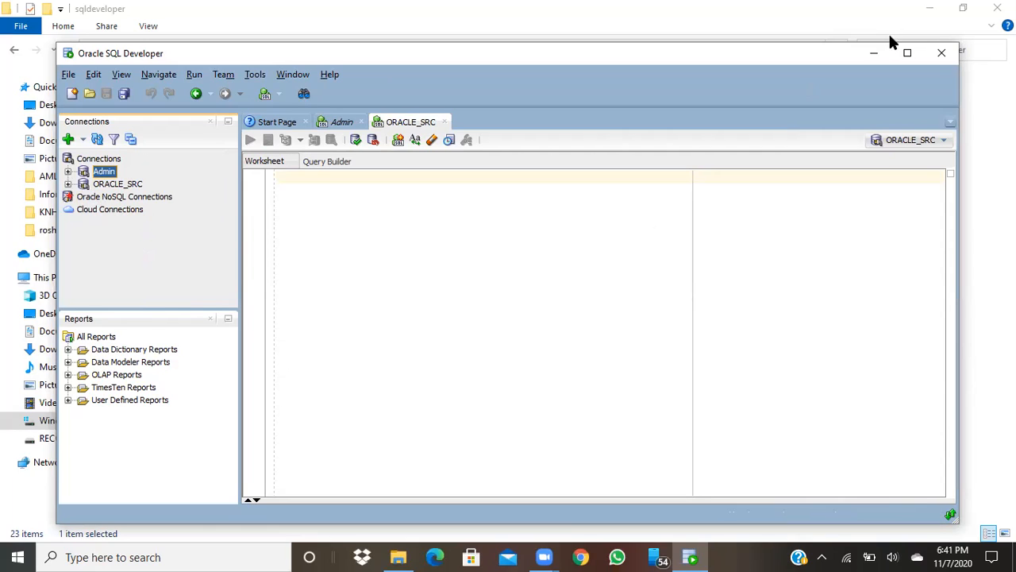
pyautogui.click(941, 57)
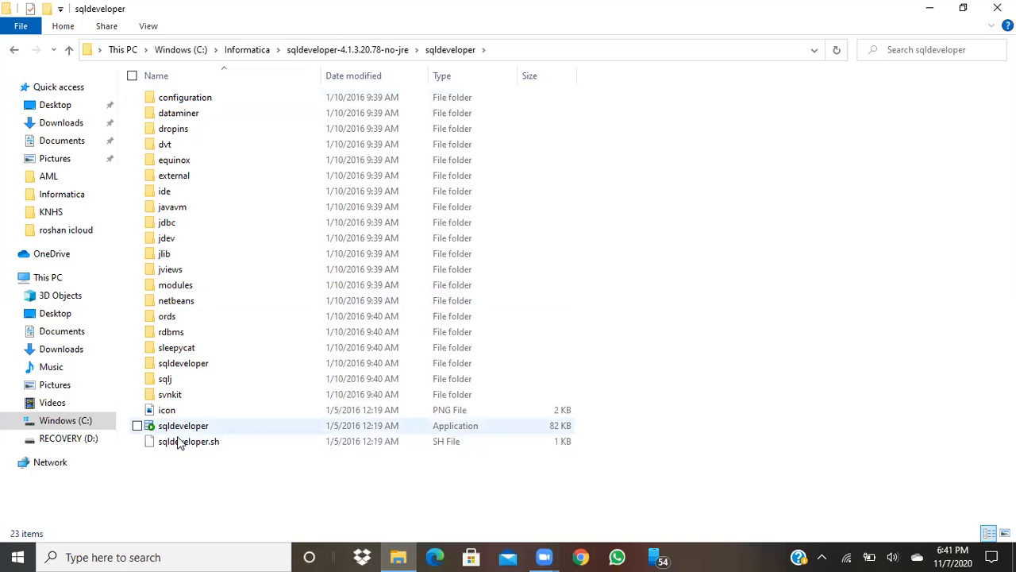
# Pin the sqldeveloper application to the taskbar and clear the file selection
pyautogui.click(191, 427)
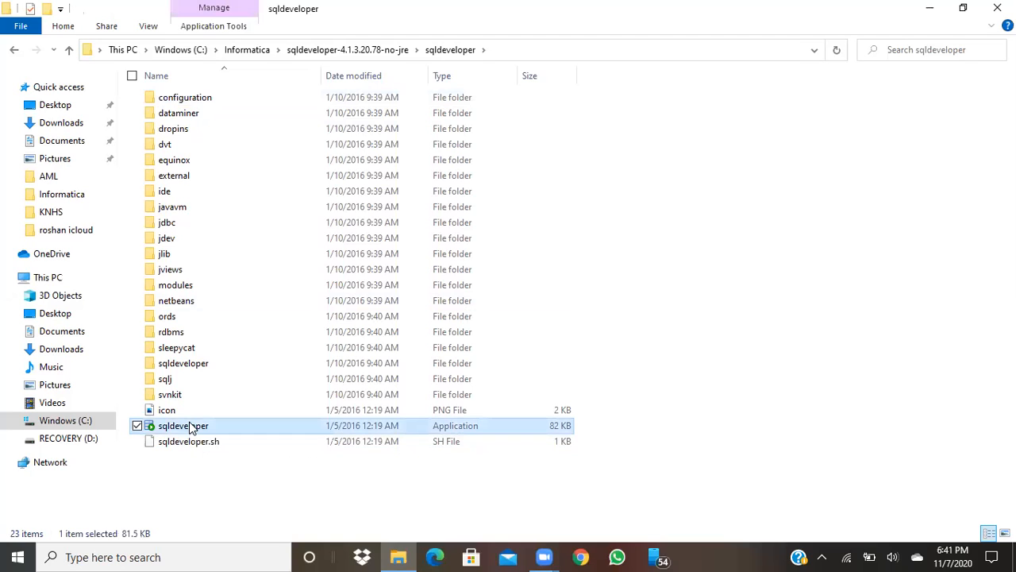
pyautogui.rightClick(191, 427)
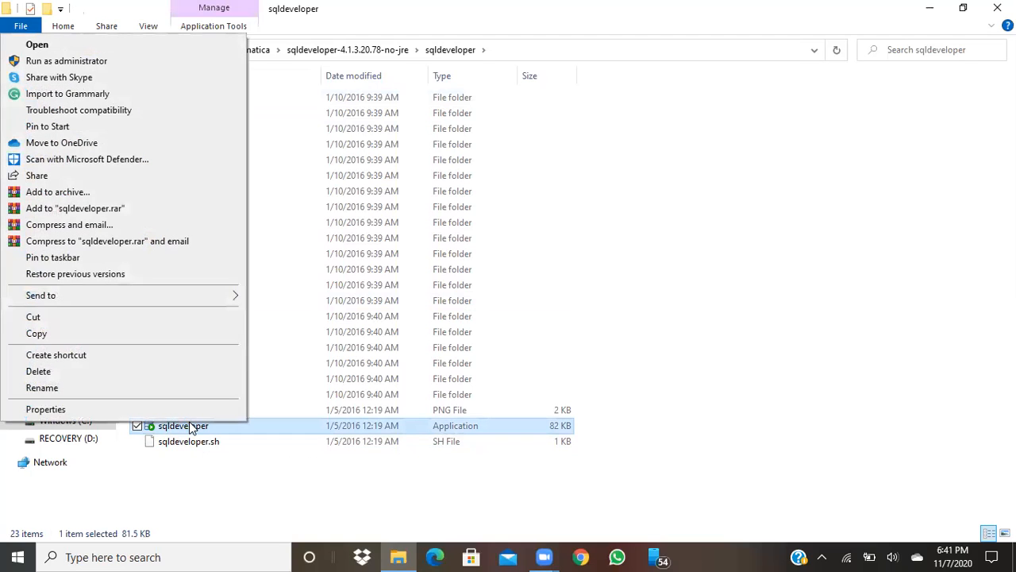
pyautogui.click(163, 258)
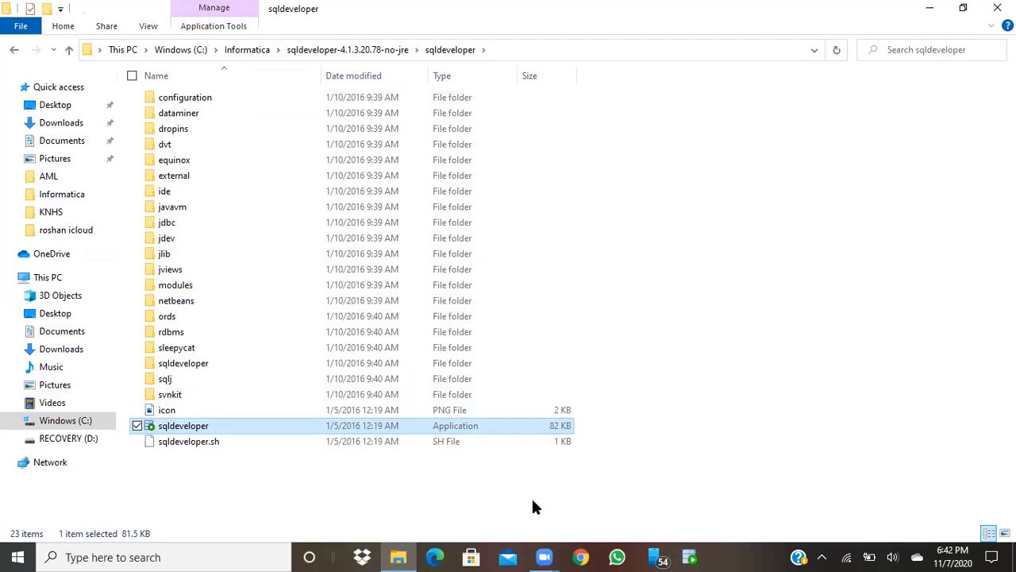
pyautogui.click(454, 503)
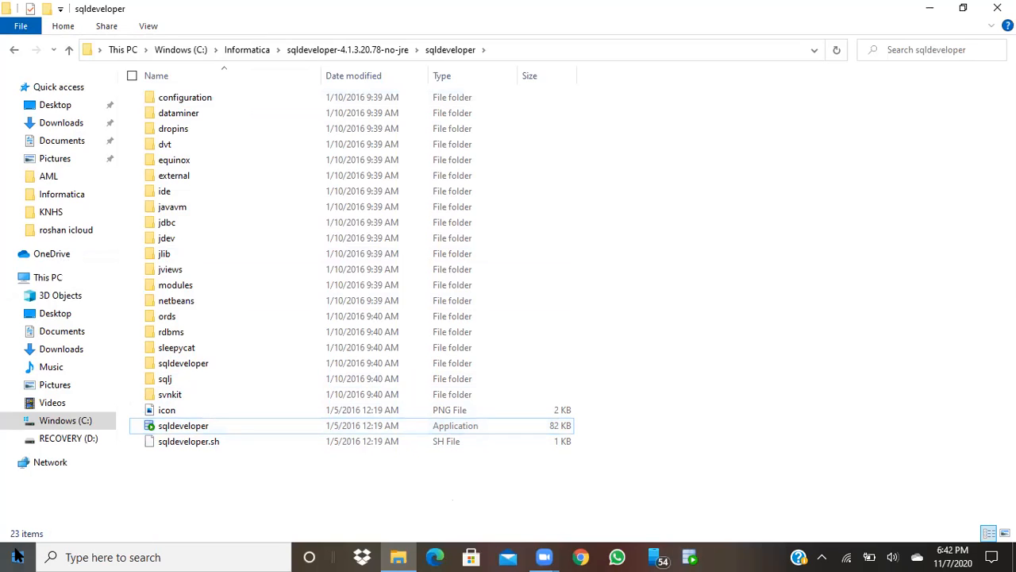
pyautogui.click(17, 555)
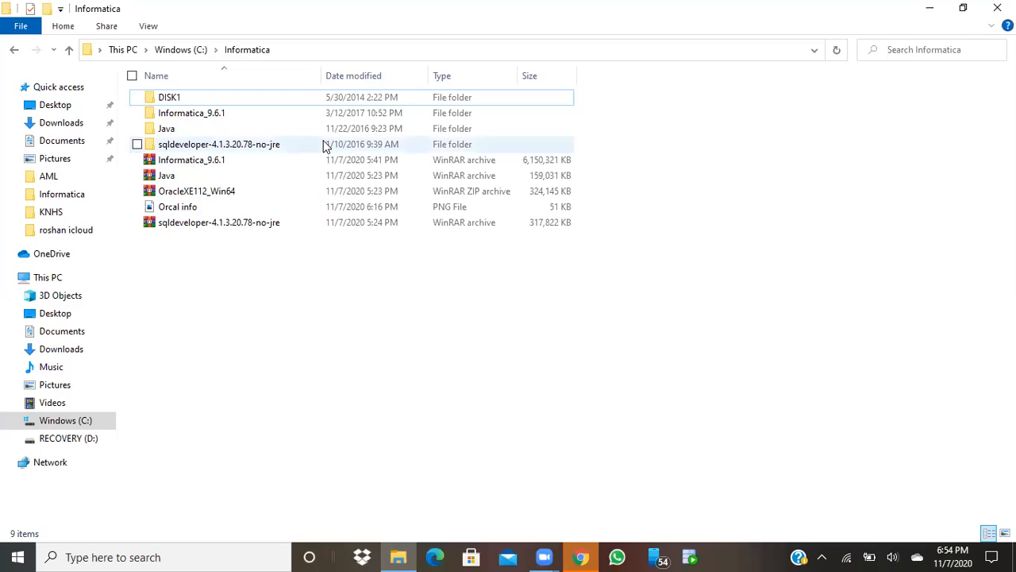
# Go into Informatica_9.6.1\SERVER_INSTALL\Server and launch install.exe
pyautogui.doubleClick(222, 119)
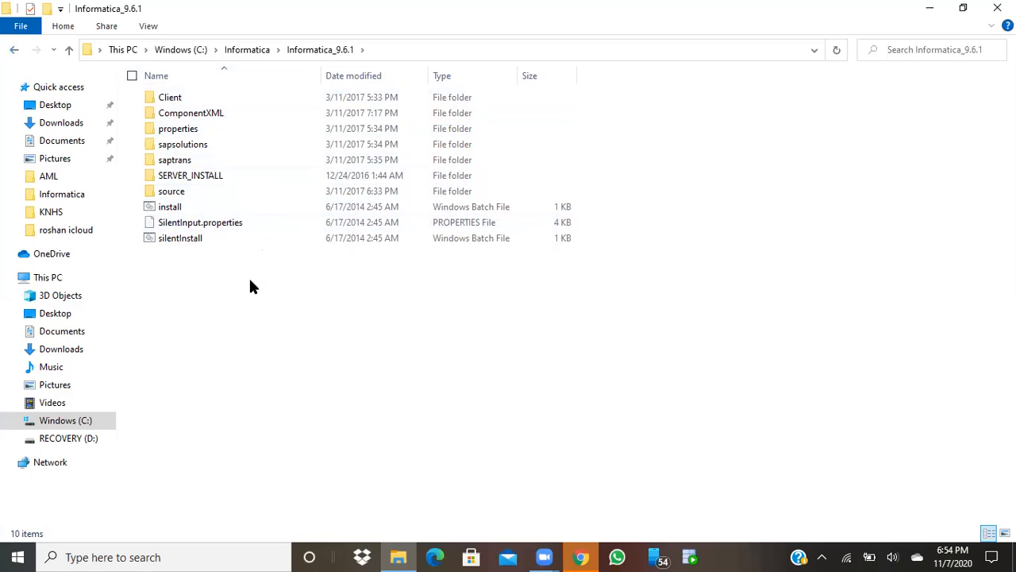
pyautogui.click(225, 175)
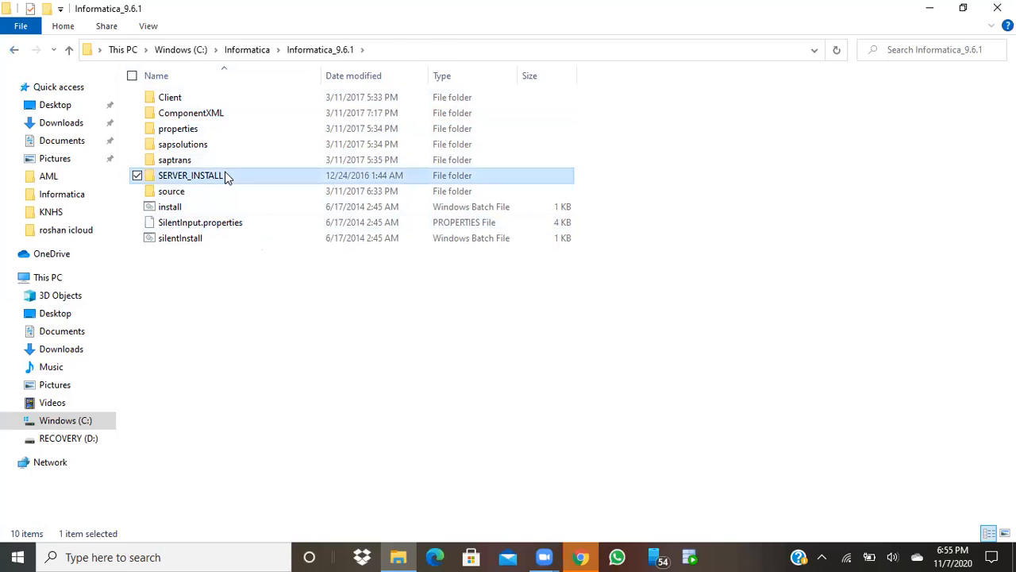
pyautogui.doubleClick(225, 176)
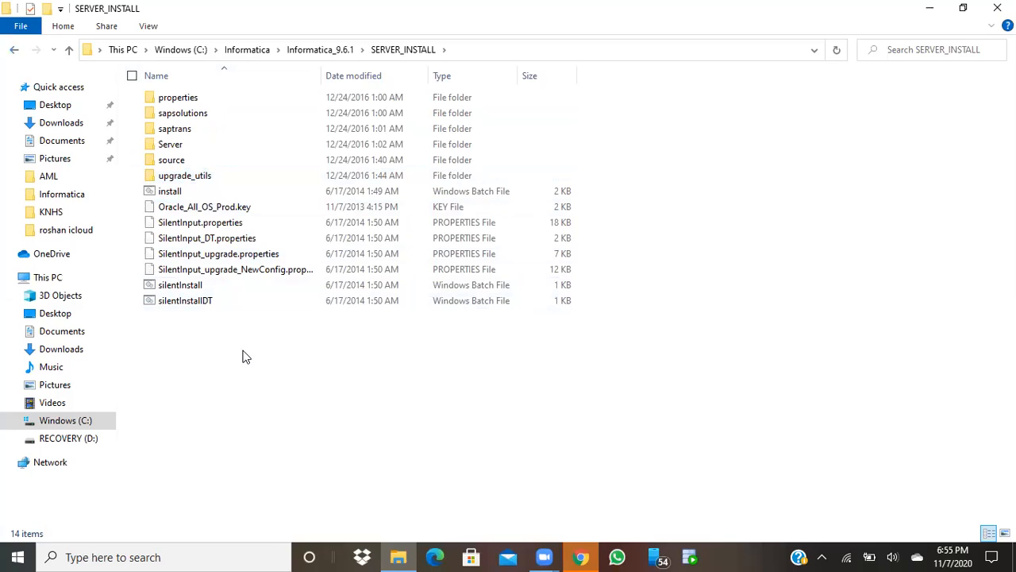
pyautogui.doubleClick(198, 163)
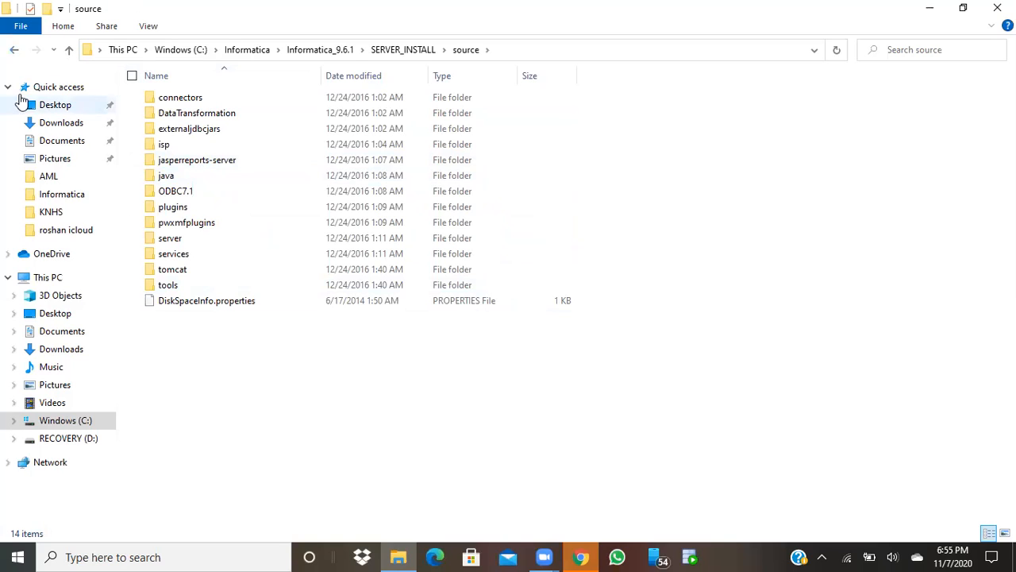
pyautogui.click(14, 50)
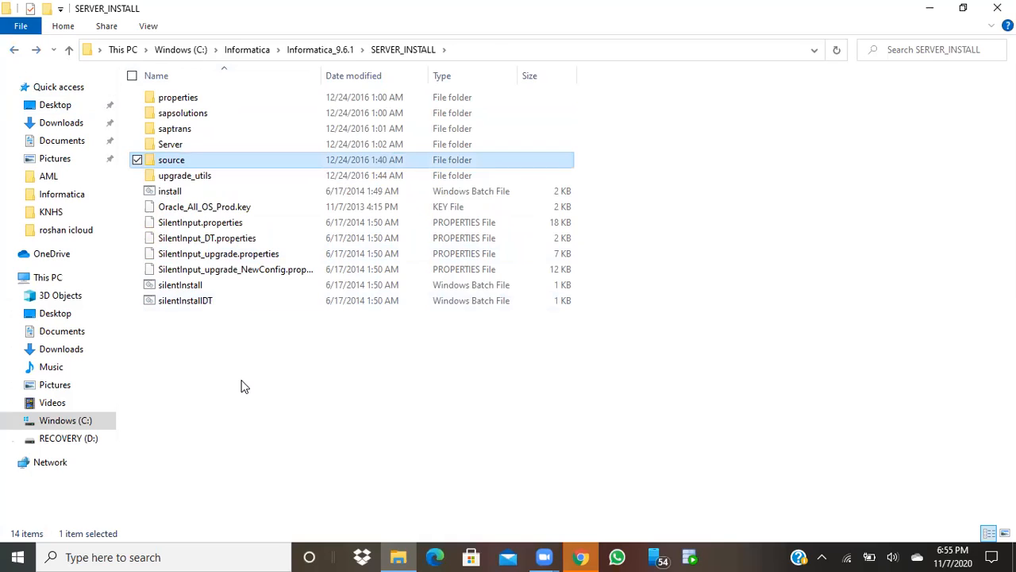
pyautogui.doubleClick(189, 145)
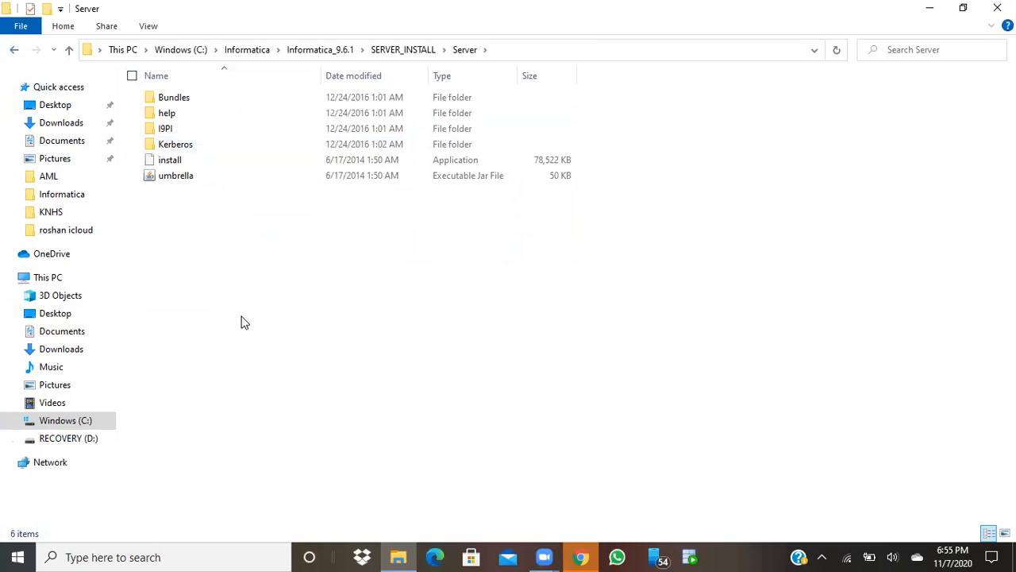
pyautogui.doubleClick(189, 163)
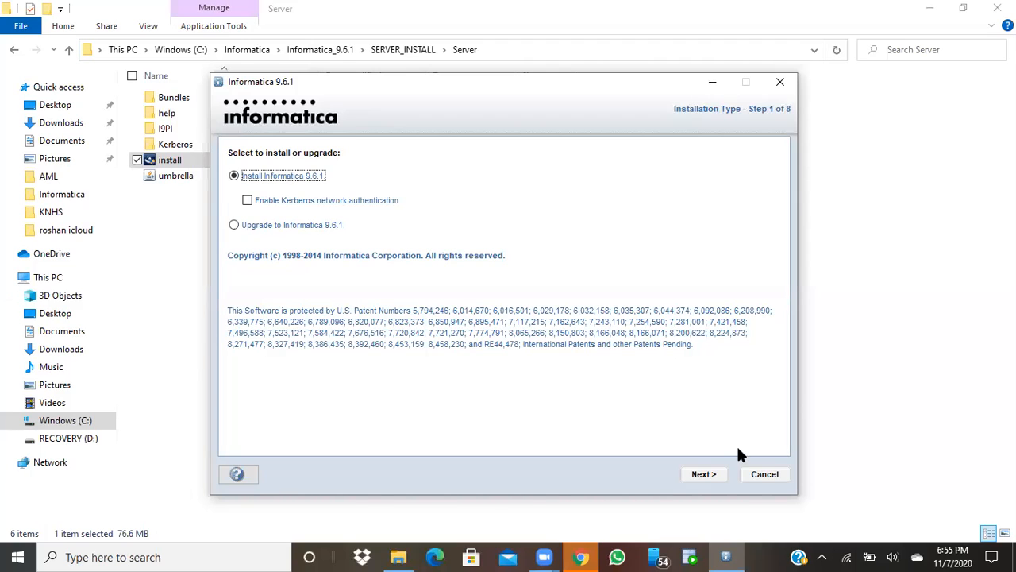
# Keep 'Install Informatica 9.6.1' selected and continue past the Pre-Requisites page
pyautogui.click(704, 474)
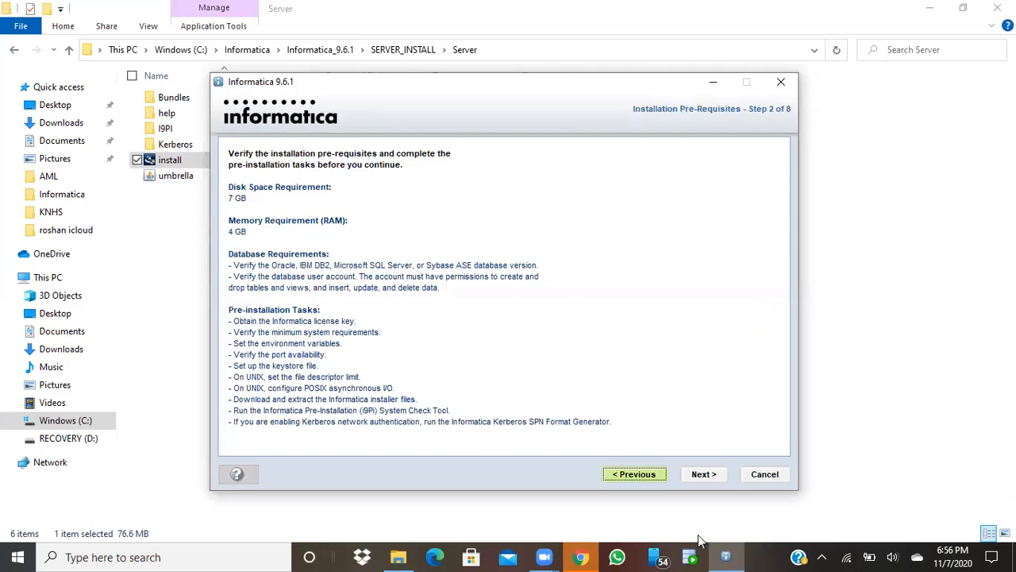
pyautogui.click(705, 475)
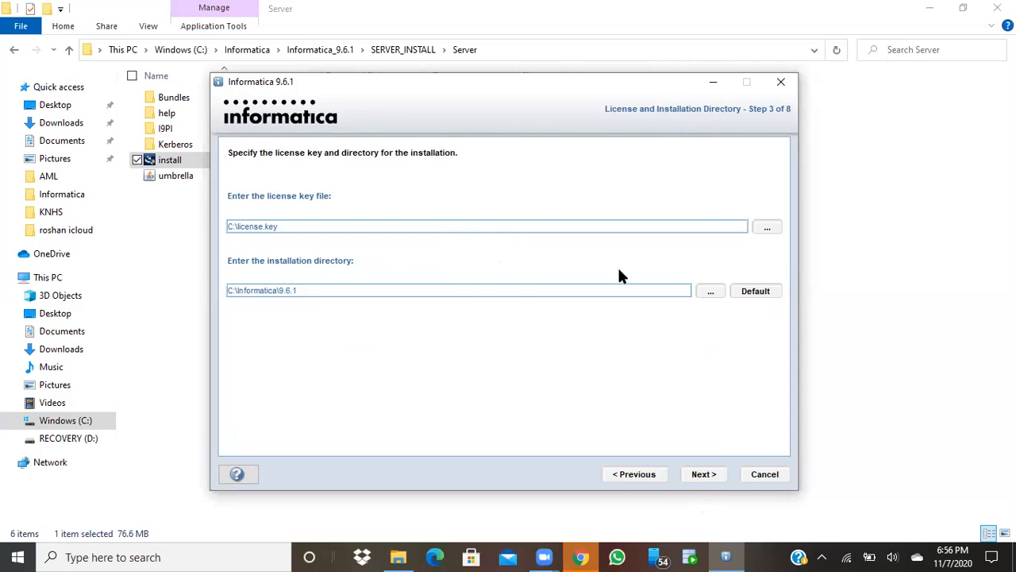
# Choose C:\Informatica\Informatica_9.6.1\SERVER_INSTALL\Oracle_All_OS_Prod.key as the license file and continue
pyautogui.click(767, 228)
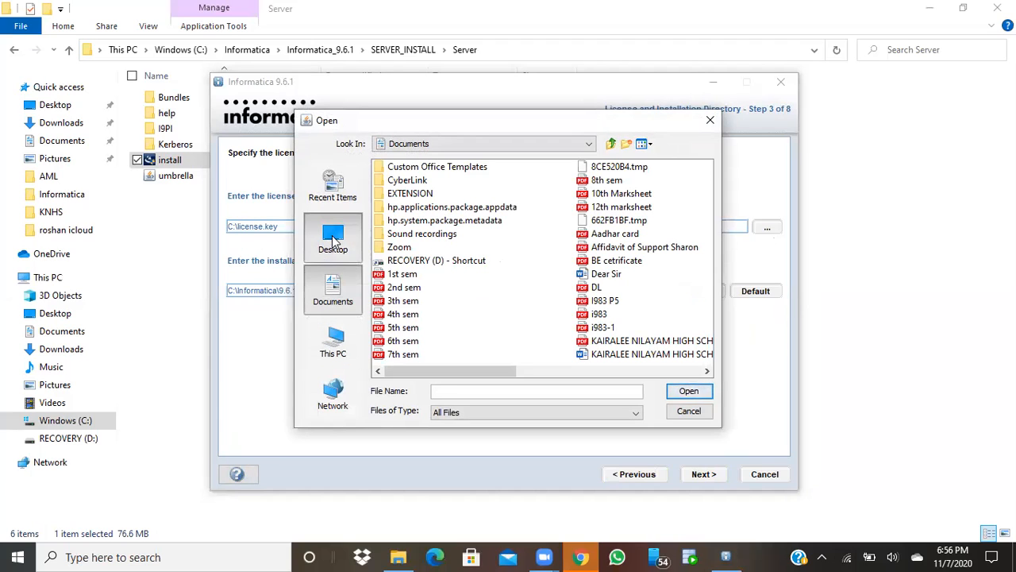
pyautogui.click(355, 249)
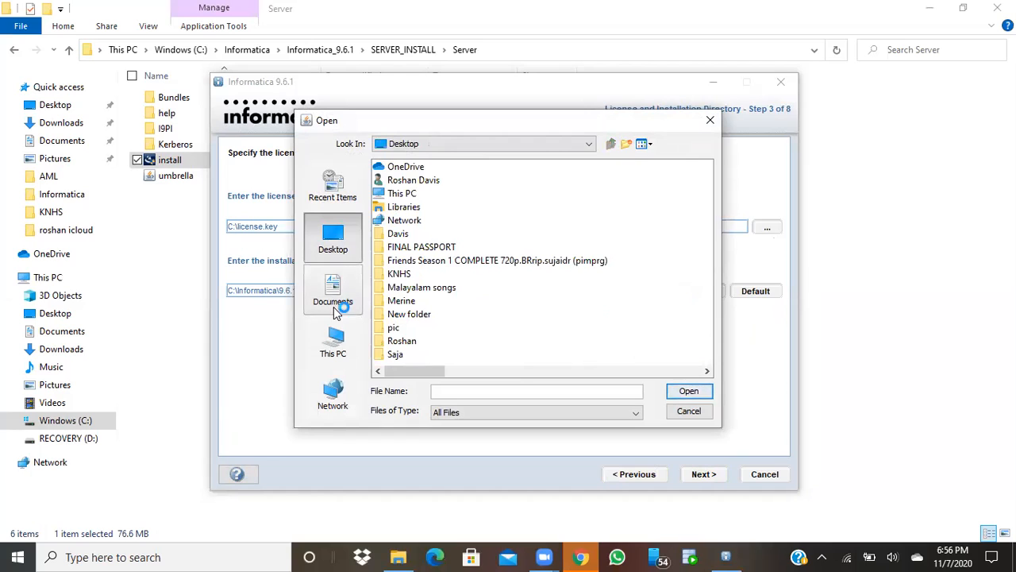
pyautogui.click(343, 353)
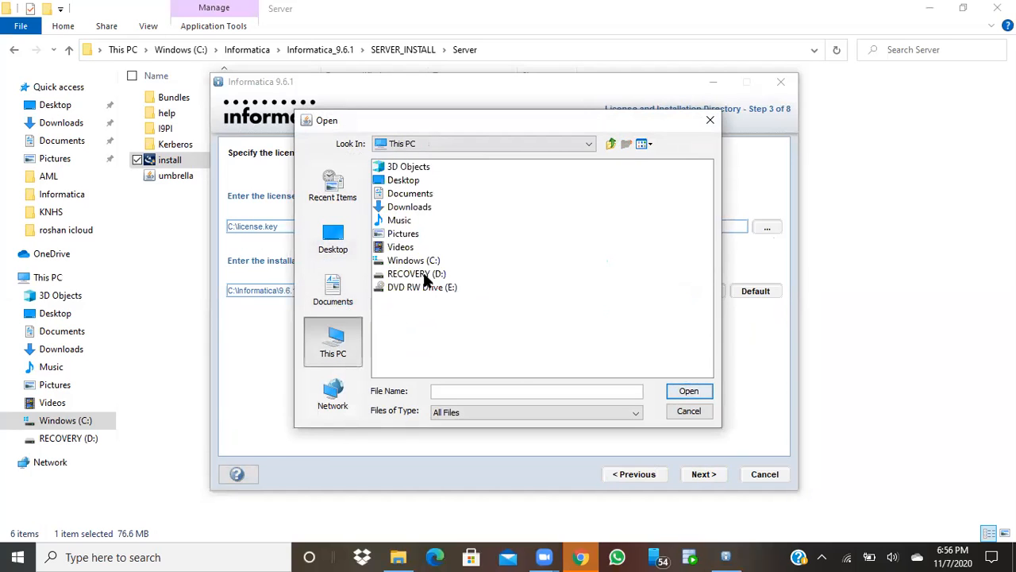
pyautogui.doubleClick(422, 263)
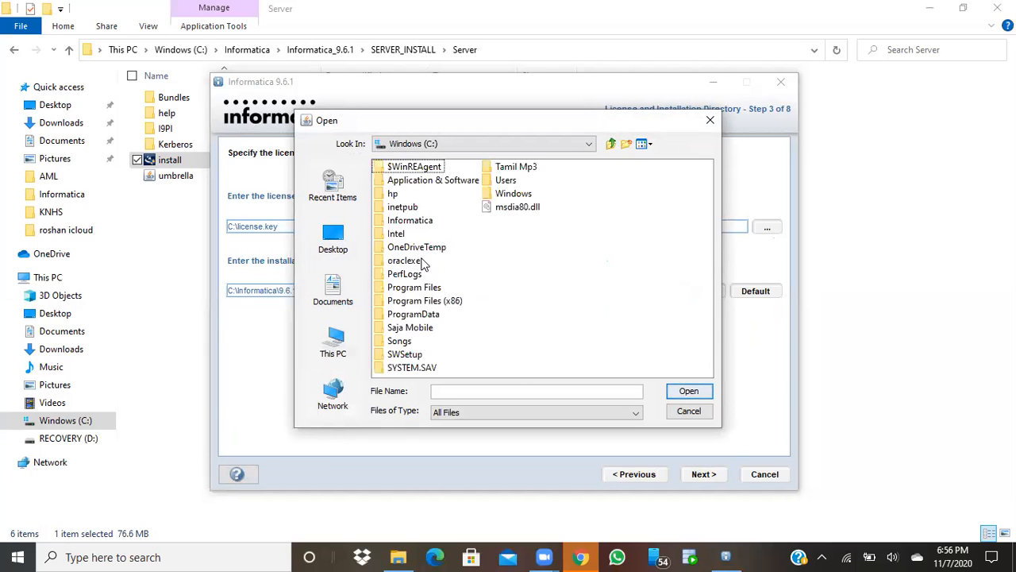
pyautogui.doubleClick(406, 221)
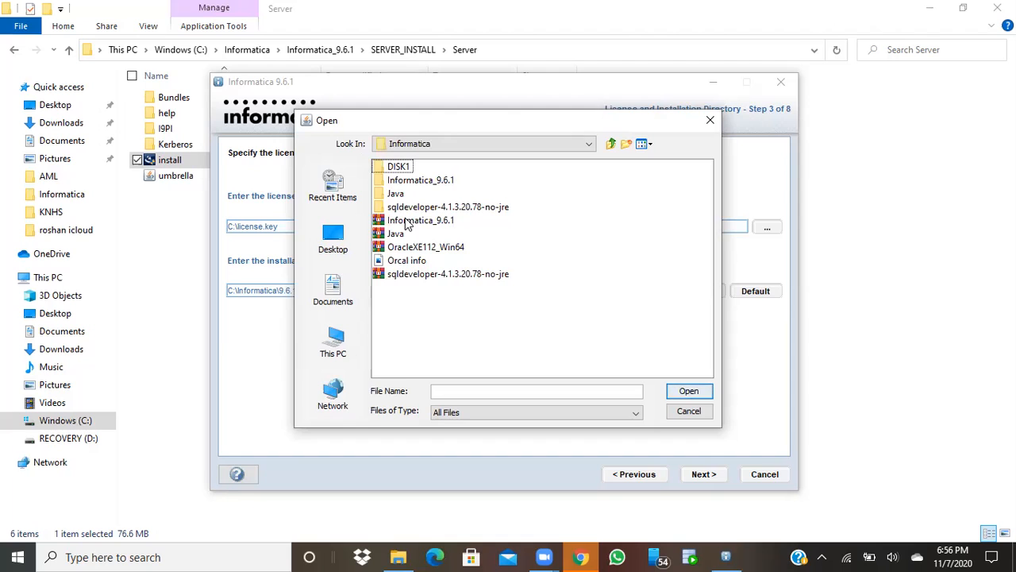
pyautogui.doubleClick(405, 181)
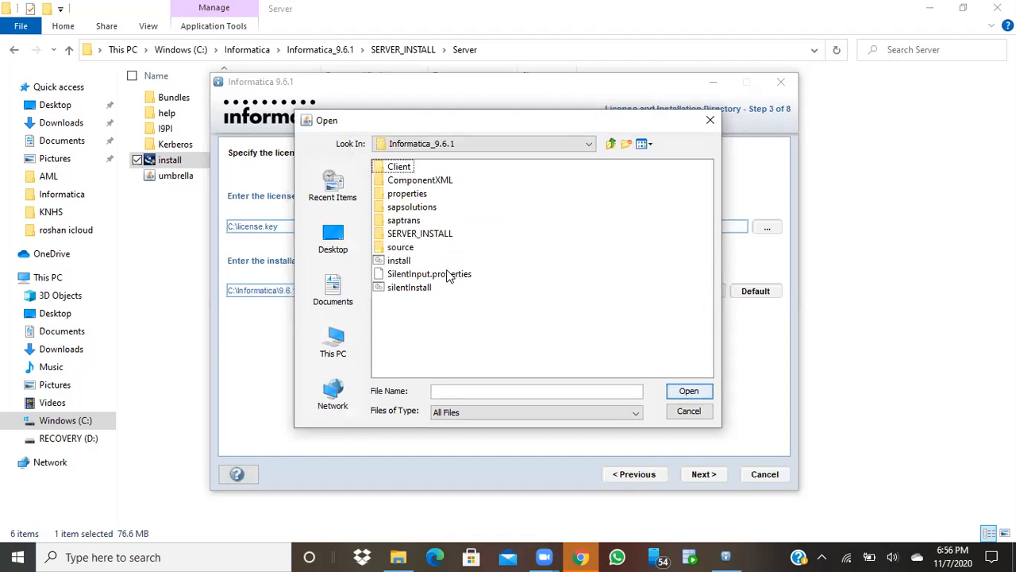
pyautogui.doubleClick(413, 233)
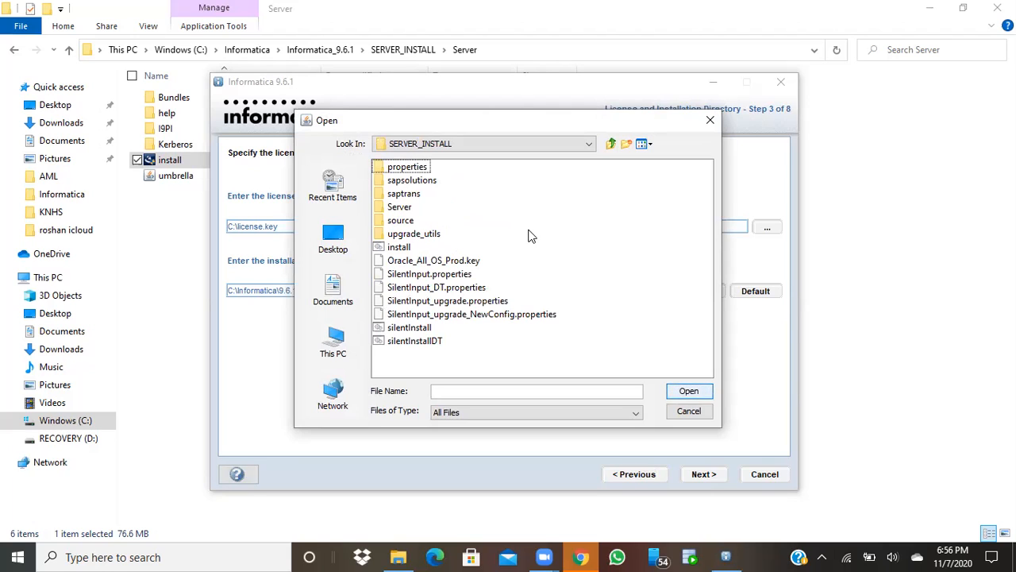
pyautogui.click(472, 265)
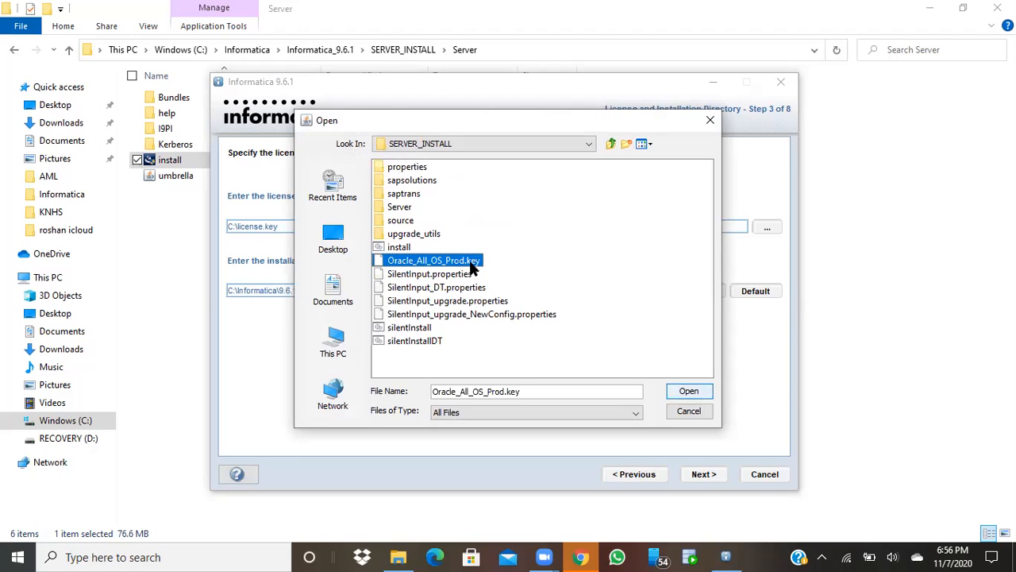
pyautogui.click(687, 392)
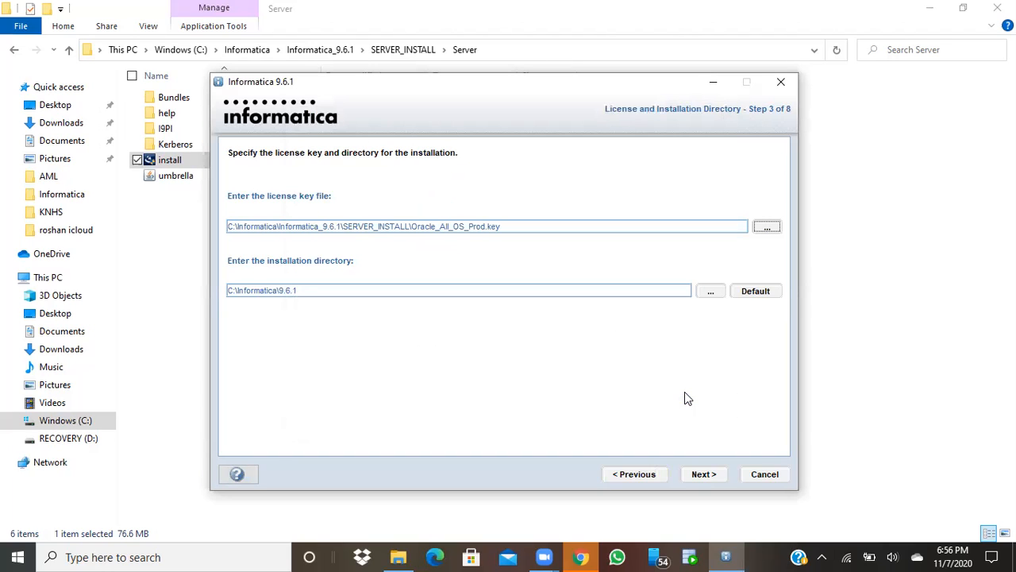
pyautogui.click(709, 475)
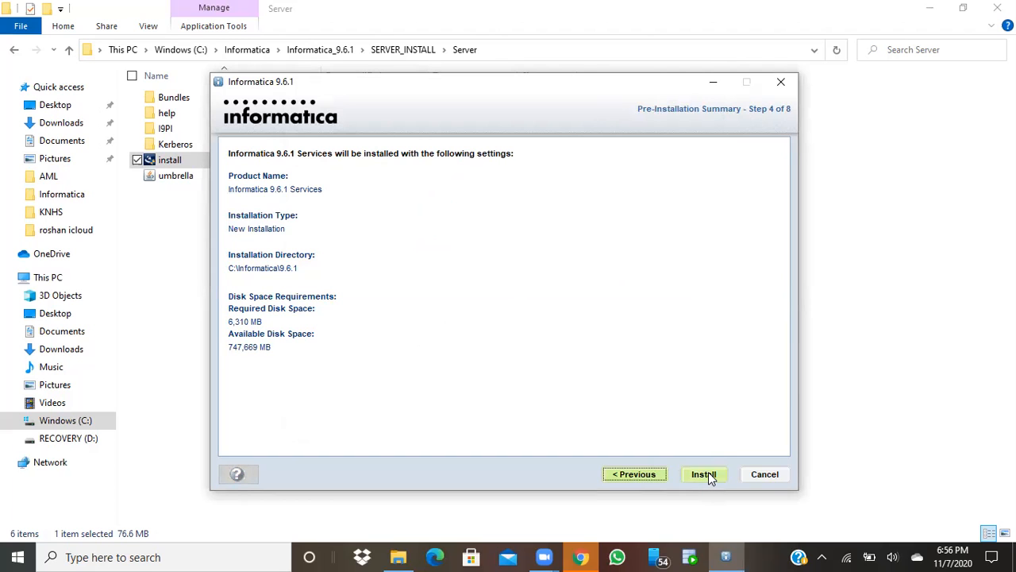
# Start the Informatica 9.6.1 Services installation and let it run to Domain Selection
pyautogui.click(704, 474)
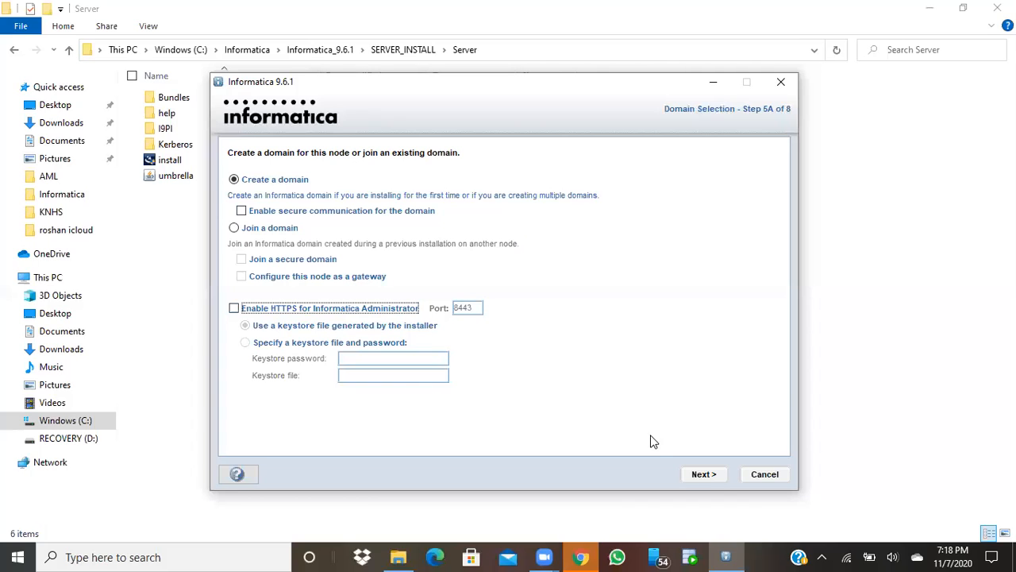
# Set the Oracle repository database user ID to System and enter its password
pyautogui.click(702, 474)
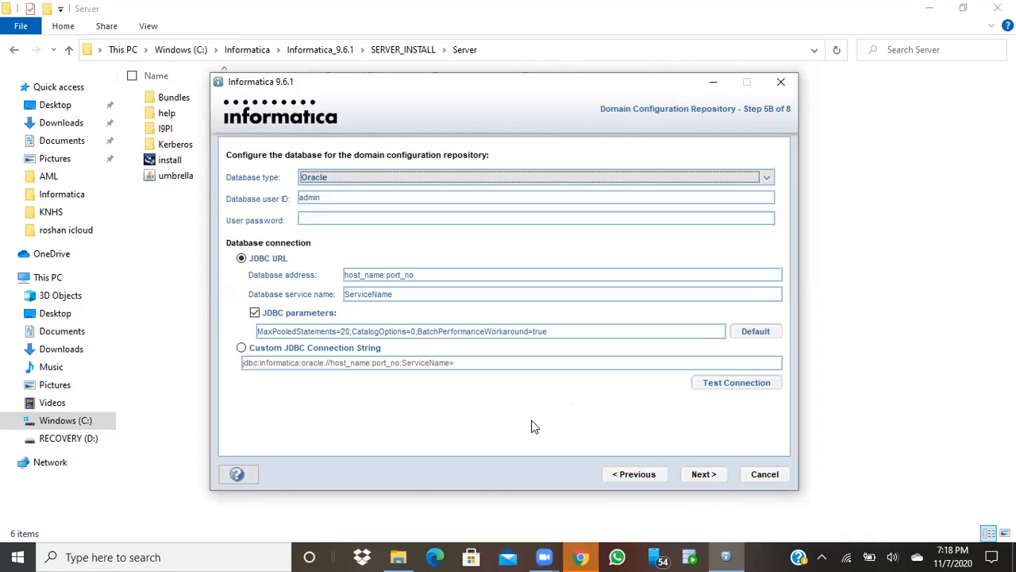
pyautogui.click(385, 200)
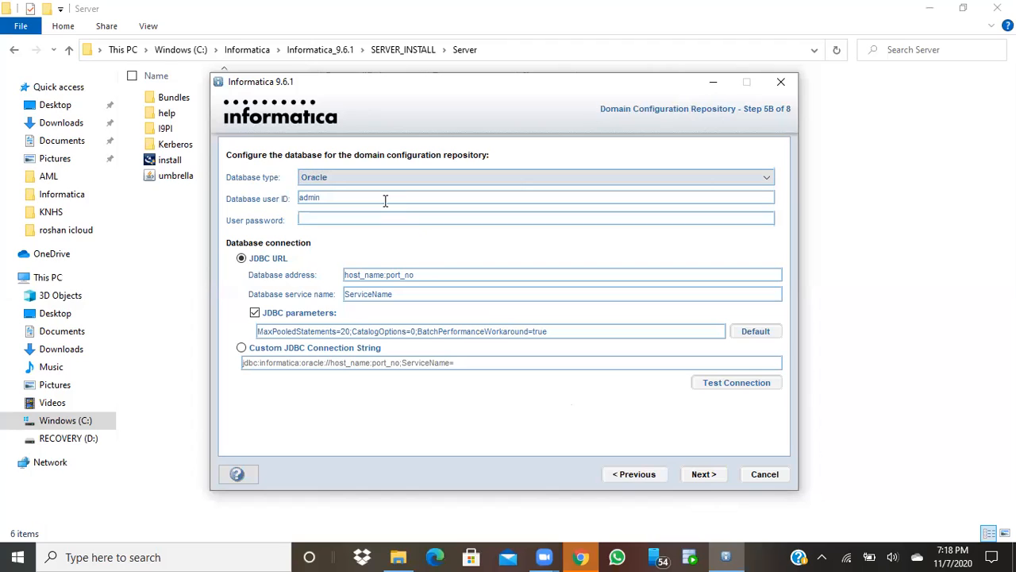
pyautogui.press('BackSpace')
pyautogui.press('BackSpace')
pyautogui.press('BackSpace')
pyautogui.press('BackSpace')
pyautogui.press('BackSpace')
pyautogui.write('System')
pyautogui.write('o••••')
# Set address localhost:1521 and service name xe, then test the connection successfully
pyautogui.click(382, 275)
pyautogui.press('BackSpace')
pyautogui.press('BackSpace')
pyautogui.press('BackSpace')
pyautogui.press('BackSpace')
pyautogui.press('BackSpace')
pyautogui.press('BackSpace')
pyautogui.press('BackSpace')
pyautogui.press('BackSpace')
pyautogui.press('BackSpace')
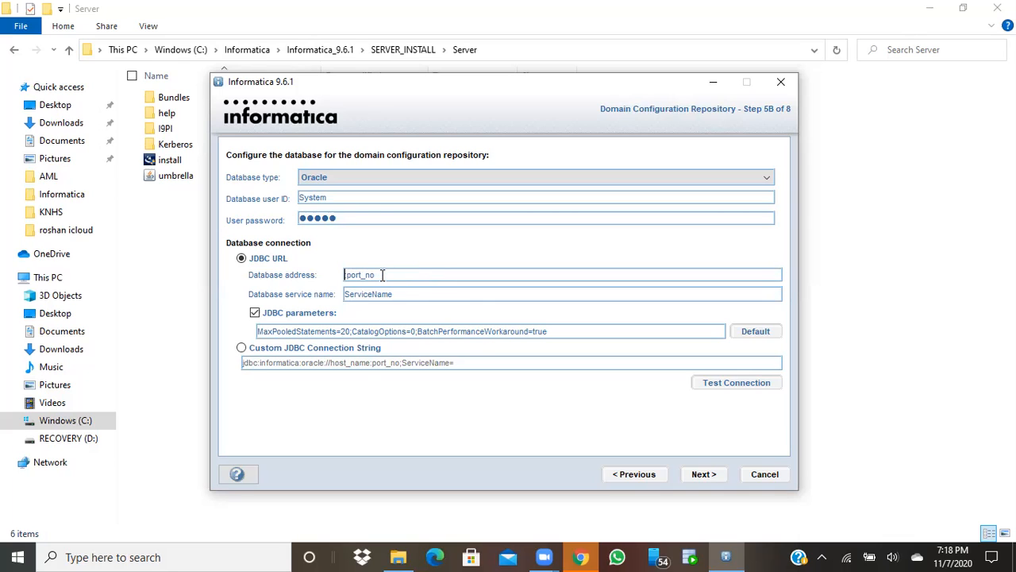
pyautogui.write('localhost')
pyautogui.press('BackSpace')
pyautogui.press('BackSpace')
pyautogui.press('BackSpace')
pyautogui.press('BackSpace')
pyautogui.press('BackSpace')
pyautogui.press('BackSpace')
pyautogui.press('BackSpace')
pyautogui.write('1521')
pyautogui.click(421, 295)
pyautogui.press('BackSpace')
pyautogui.press('BackSpace')
pyautogui.press('BackSpace')
pyautogui.press('BackSpace')
pyautogui.press('BackSpace')
pyautogui.press('BackSpace')
pyautogui.press('BackSpace')
pyautogui.press('BackSpace')
pyautogui.press('BackSpace')
pyautogui.press('BackSpace')
pyautogui.press('BackSpace')
pyautogui.write('XE')
pyautogui.press('BackSpace')
pyautogui.press('BackSpace')
pyautogui.write('xe')
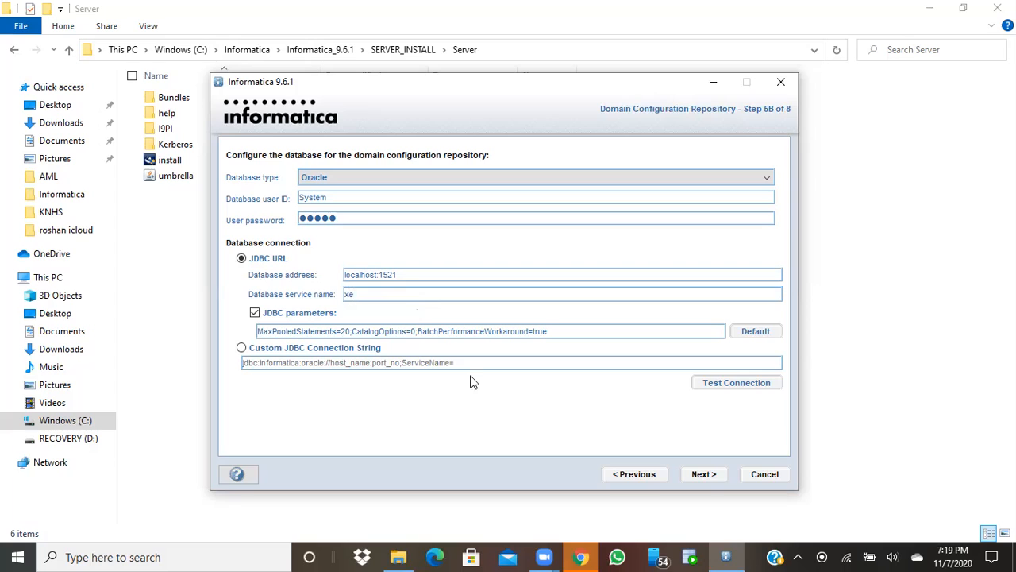
pyautogui.click(735, 385)
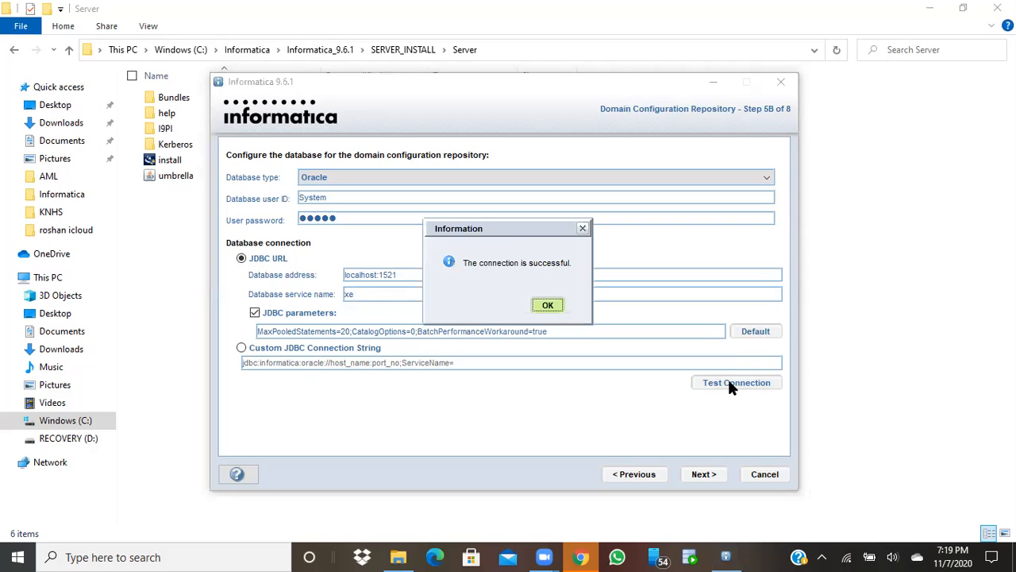
pyautogui.click(546, 307)
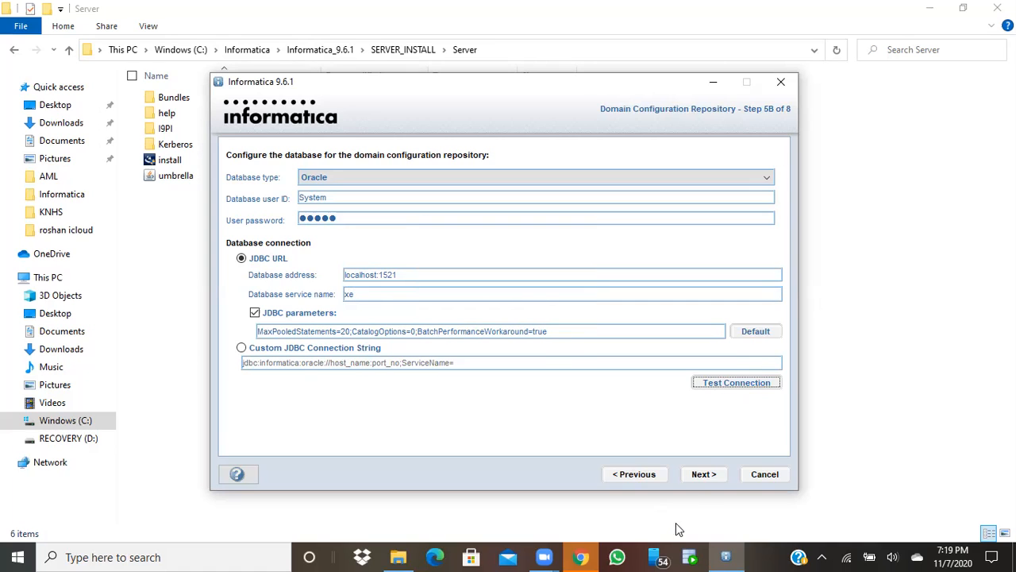
# Enter the domain encryption keyword and accept the keys directory notice
pyautogui.click(702, 475)
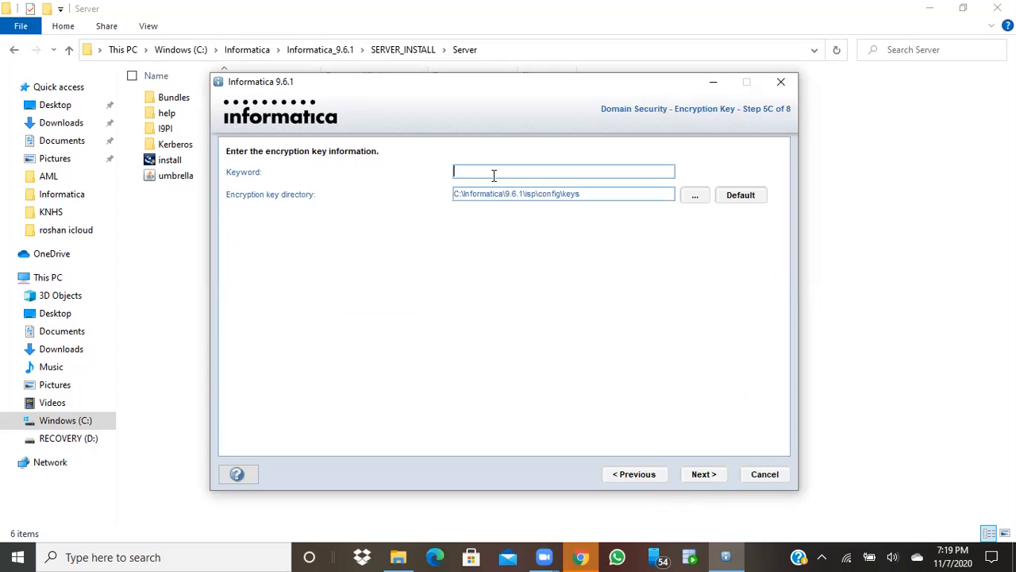
pyautogui.write('informatica123')
pyautogui.write('aa')
pyautogui.click(706, 476)
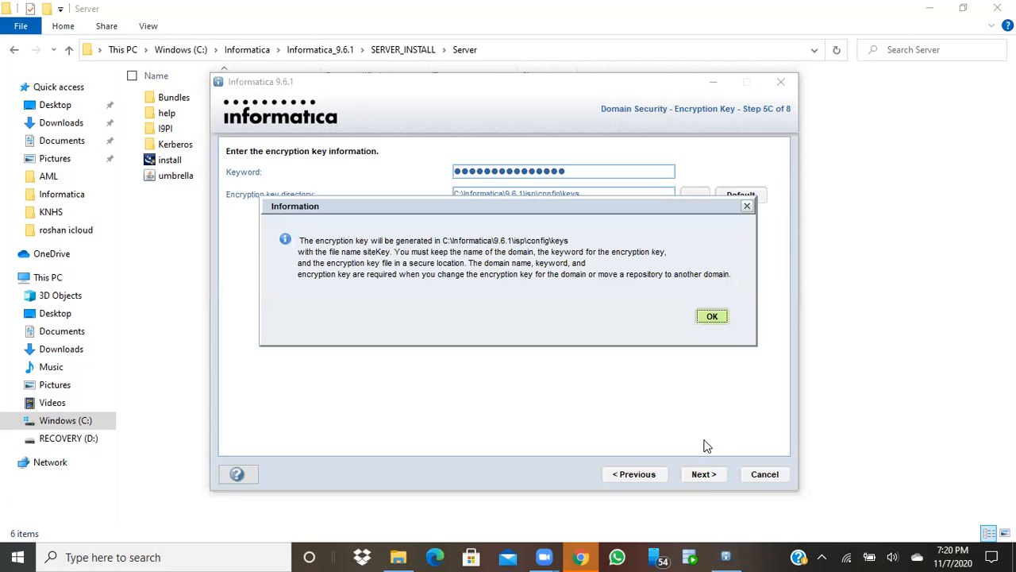
pyautogui.click(712, 316)
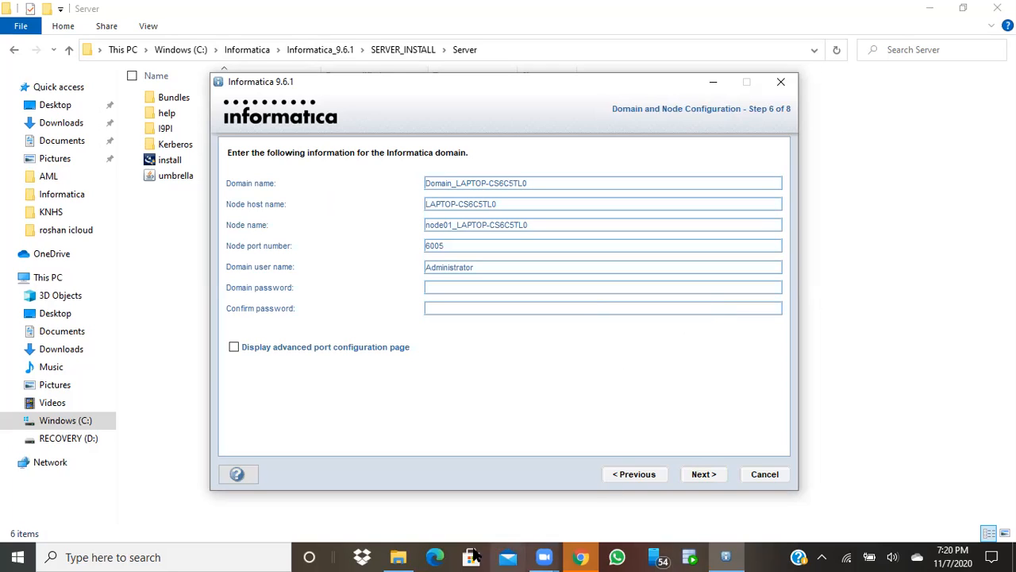
# Capture the installer's domain settings window with Snipping Tool
pyautogui.click(236, 556)
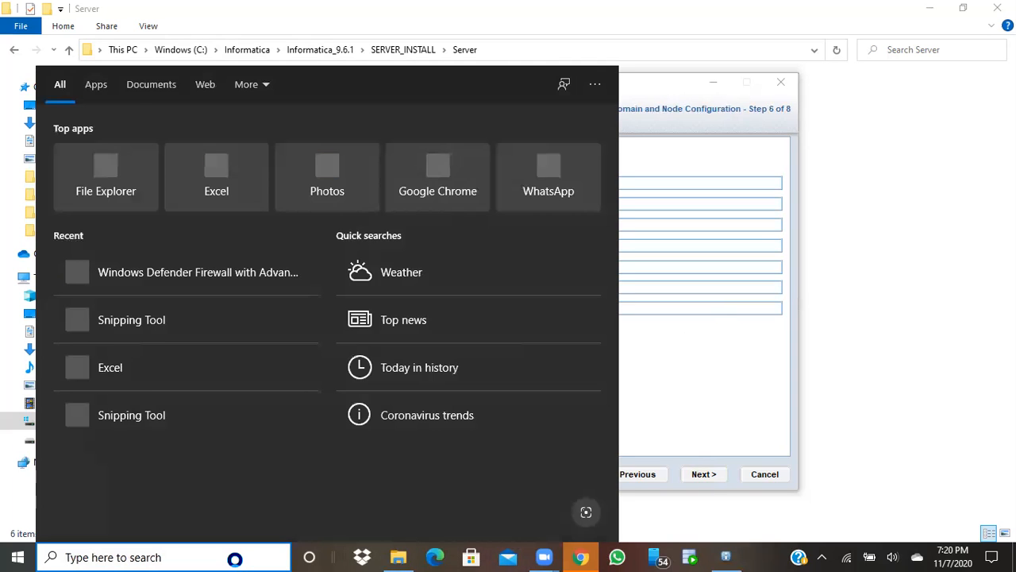
pyautogui.write('s')
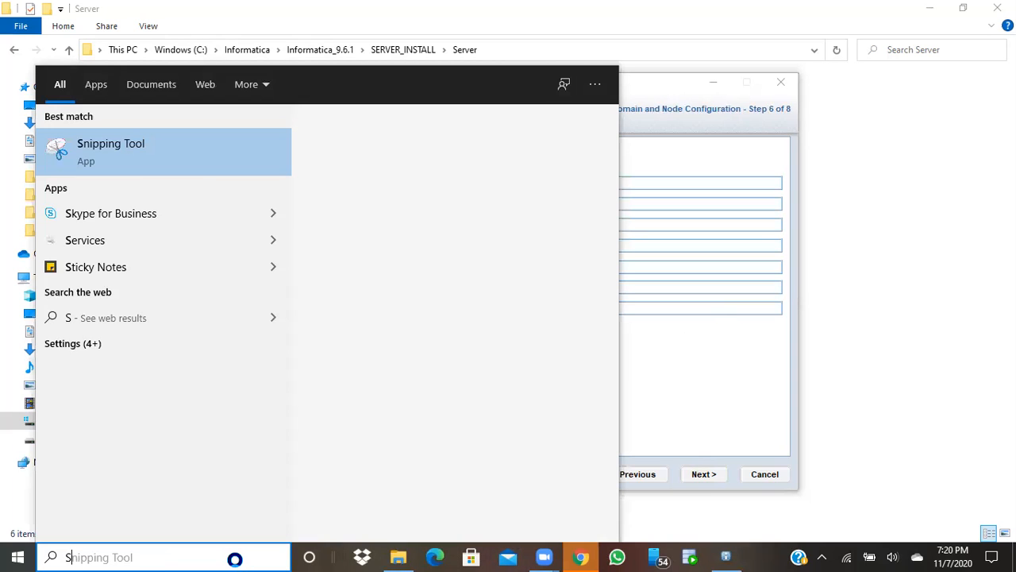
pyautogui.click(132, 148)
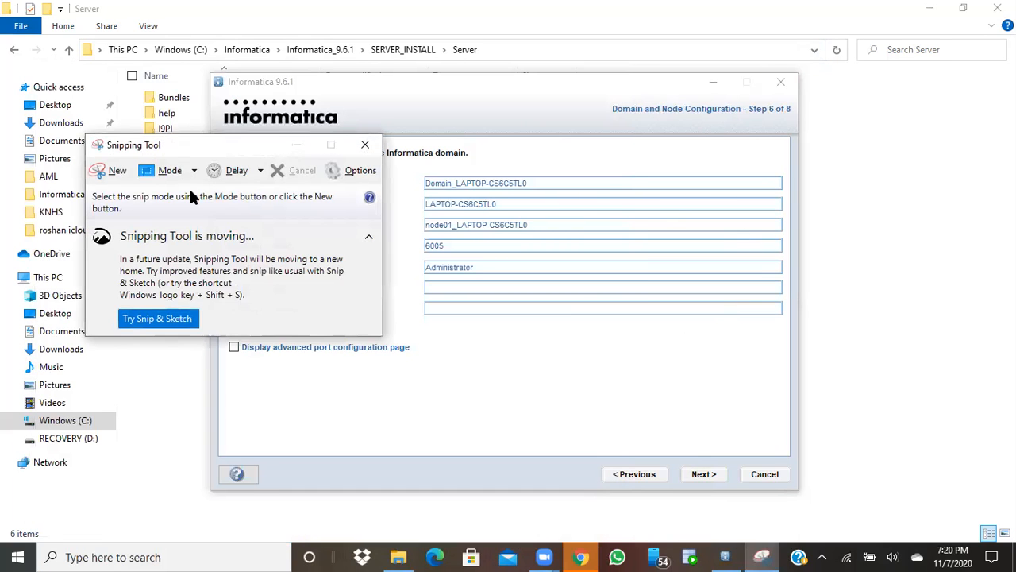
pyautogui.click(119, 172)
pyautogui.moveTo(806, 70); pyautogui.dragTo(202, 495)
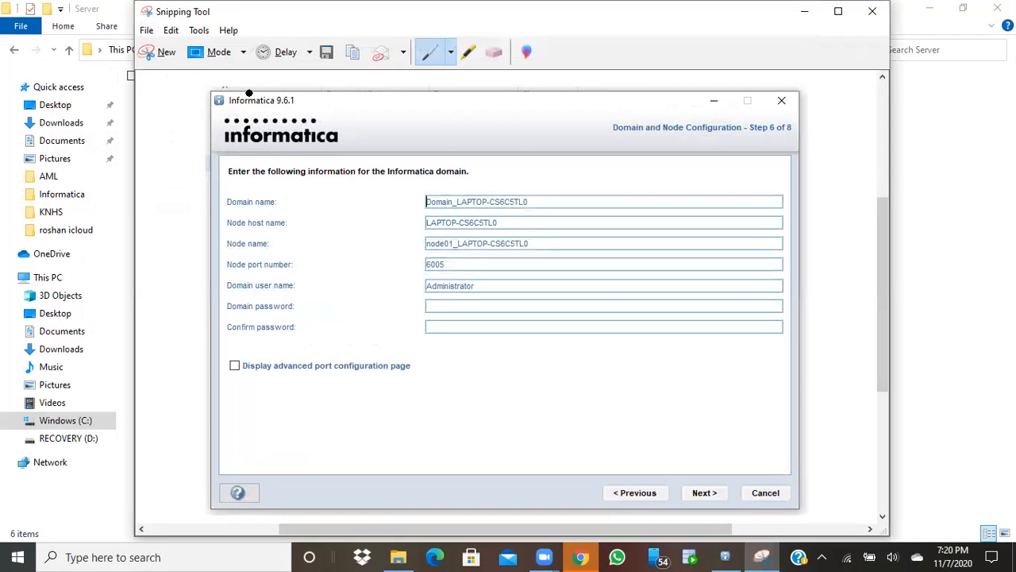
# Save the screenshot as 'Informatic Info' in the Informatica folder
pyautogui.hotkey('ctrl', 's')
pyautogui.write('Infi')
pyautogui.press('BackSpace')
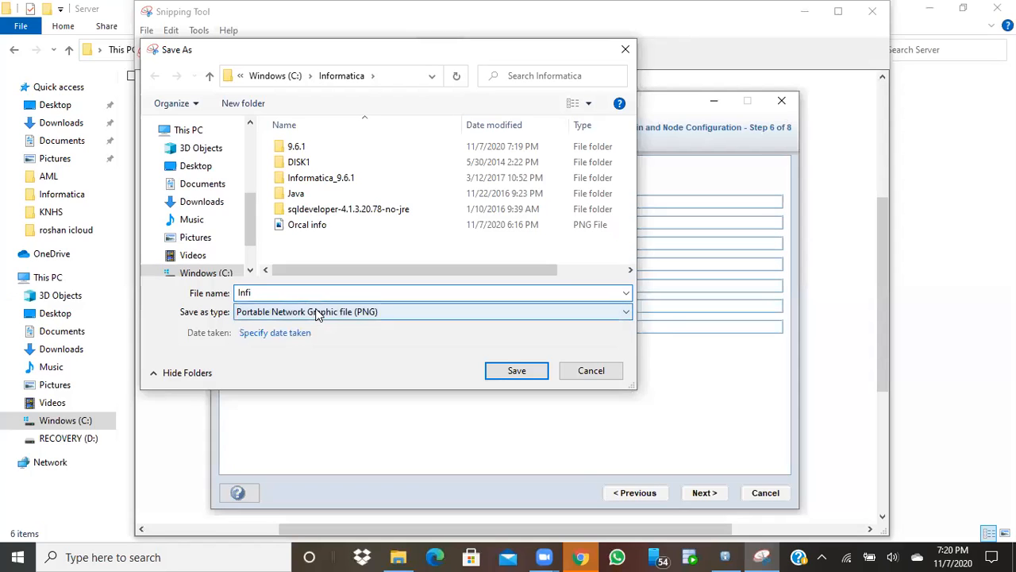
pyautogui.write('ormatic')
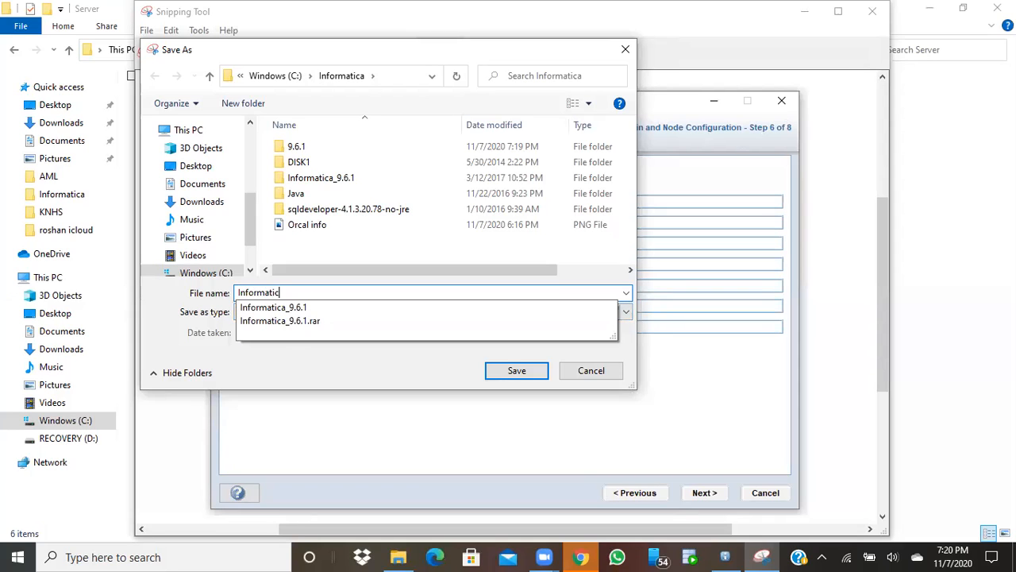
pyautogui.write(' Inof')
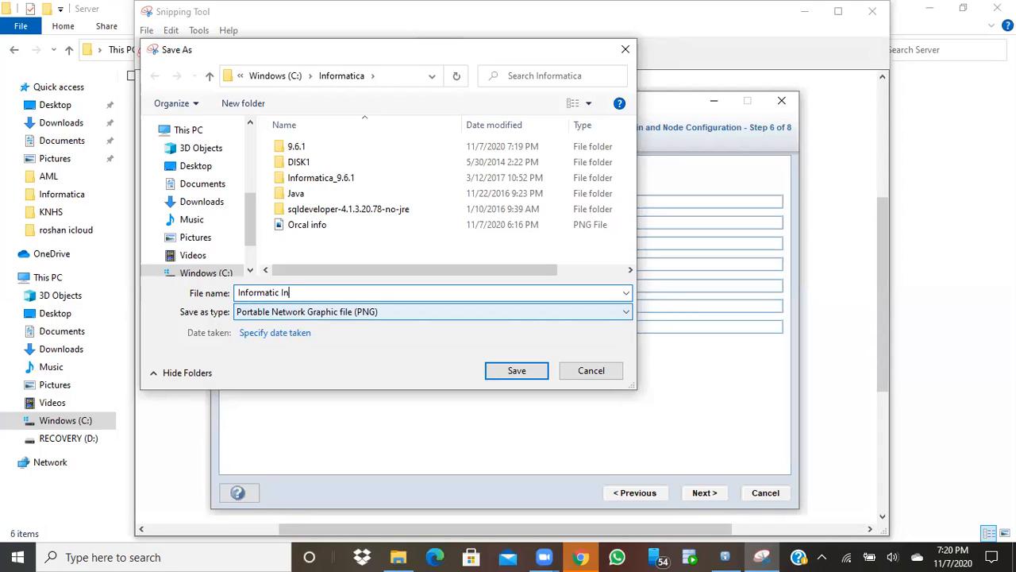
pyautogui.press('BackSpace')
pyautogui.press('BackSpace')
pyautogui.write('fo')
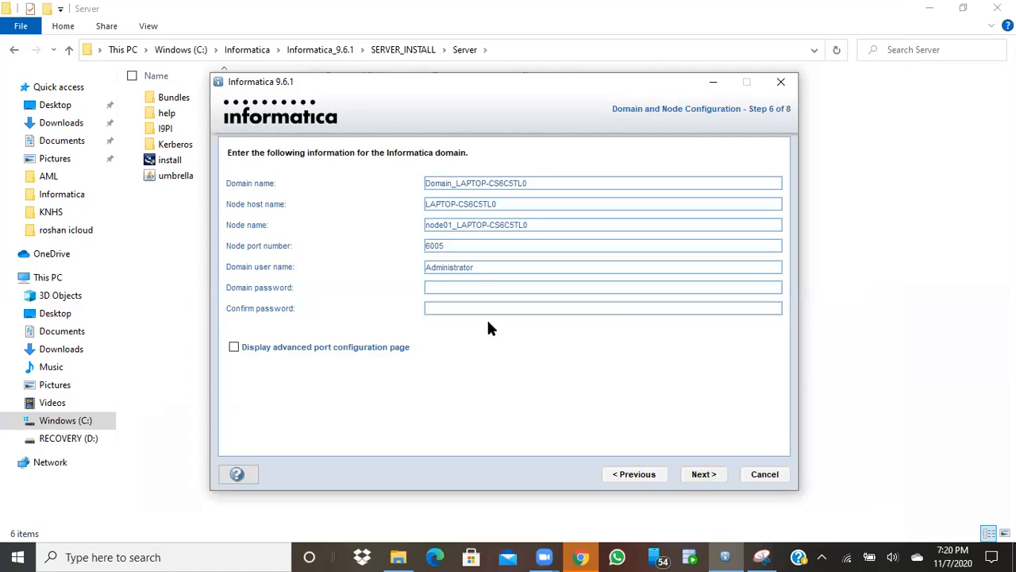
# Enter and confirm the domain password, submit the domain settings, and allow Java through the Windows firewall
pyautogui.write('*************')
pyautogui.click(453, 308)
pyautogui.write('************')
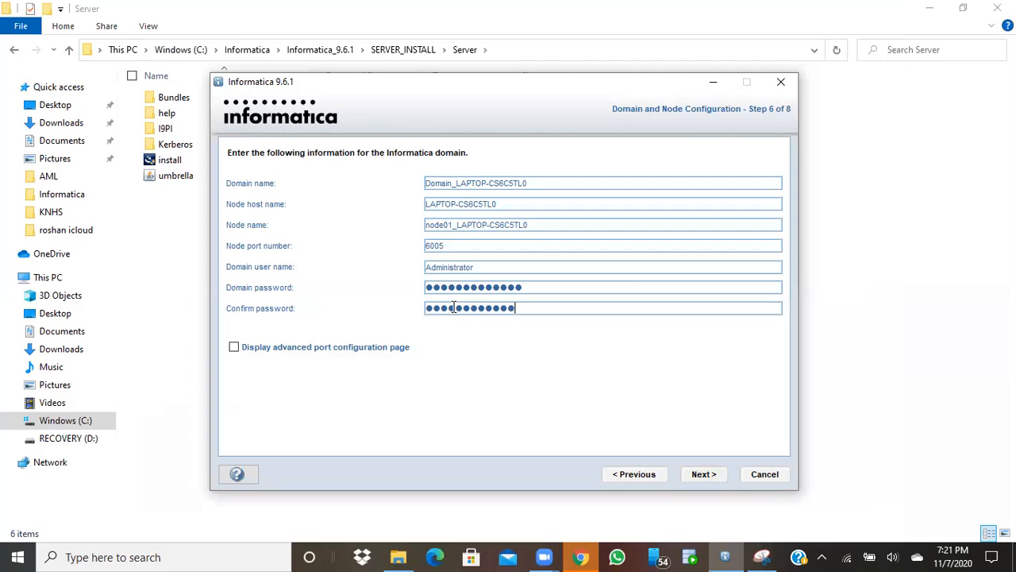
pyautogui.write('*')
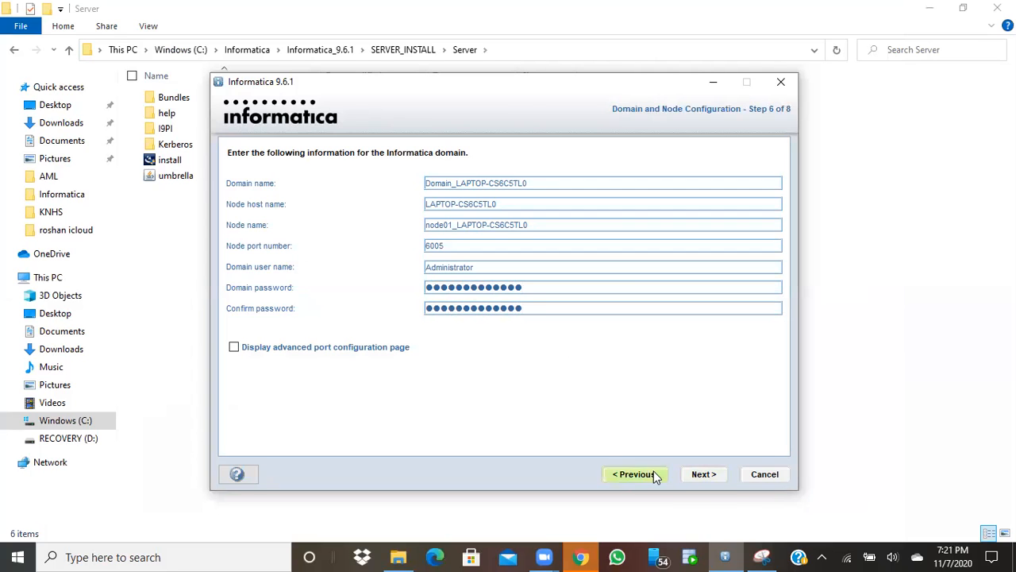
pyautogui.click(699, 480)
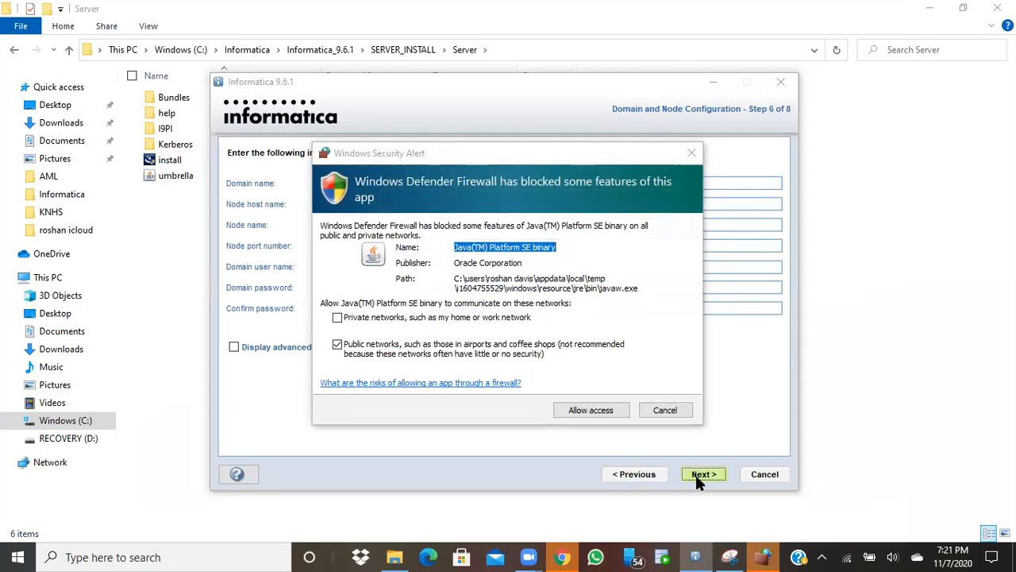
pyautogui.click(595, 411)
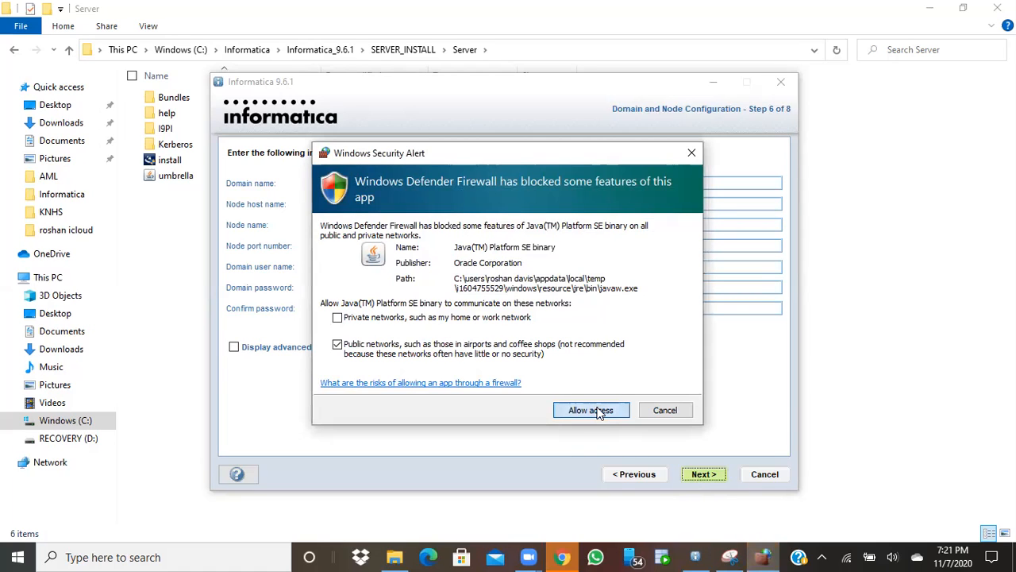
pyautogui.click(598, 411)
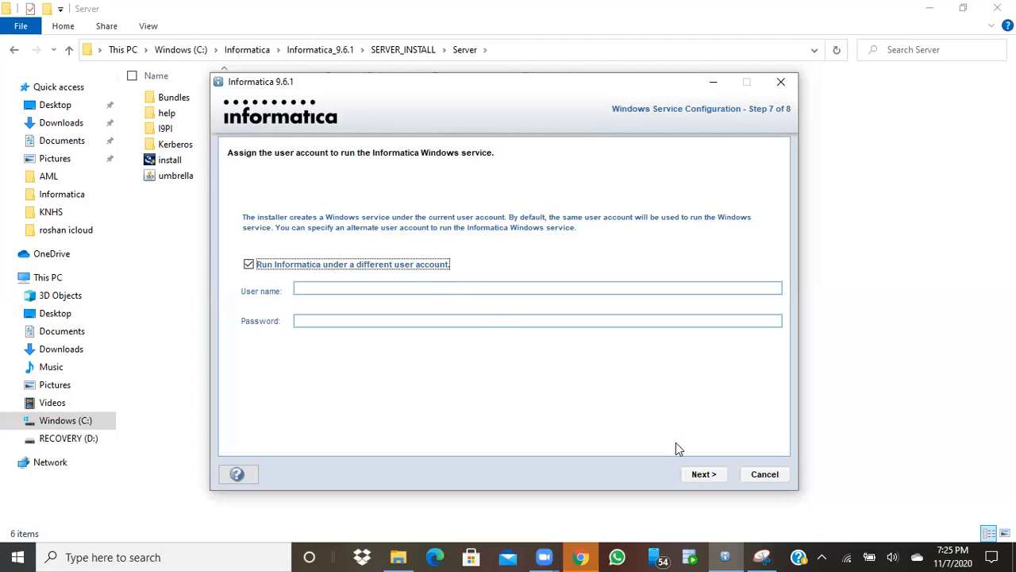
# Leave the Informatica service on the current user account and proceed past Windows Service Configuration
pyautogui.click(249, 265)
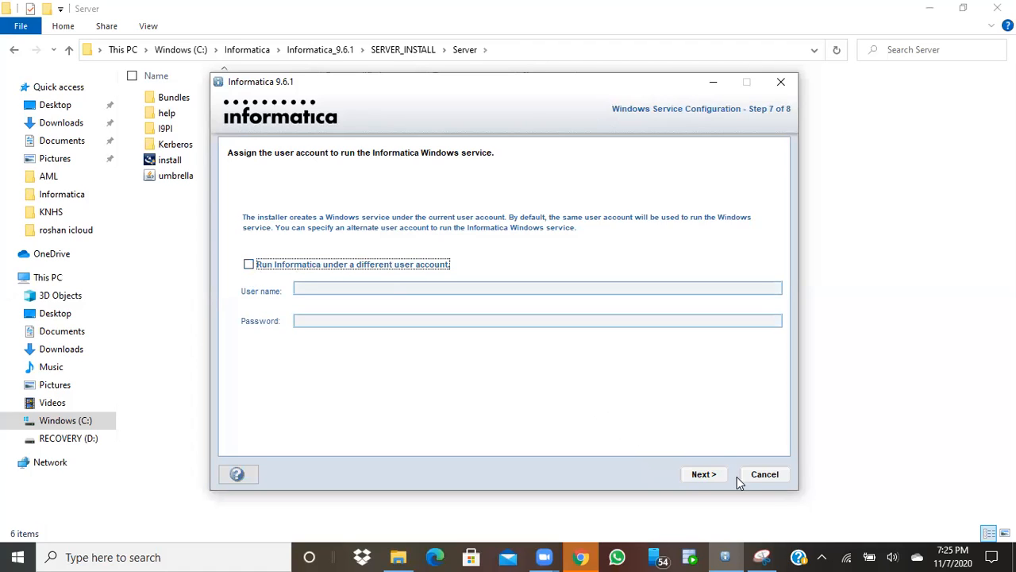
pyautogui.click(704, 474)
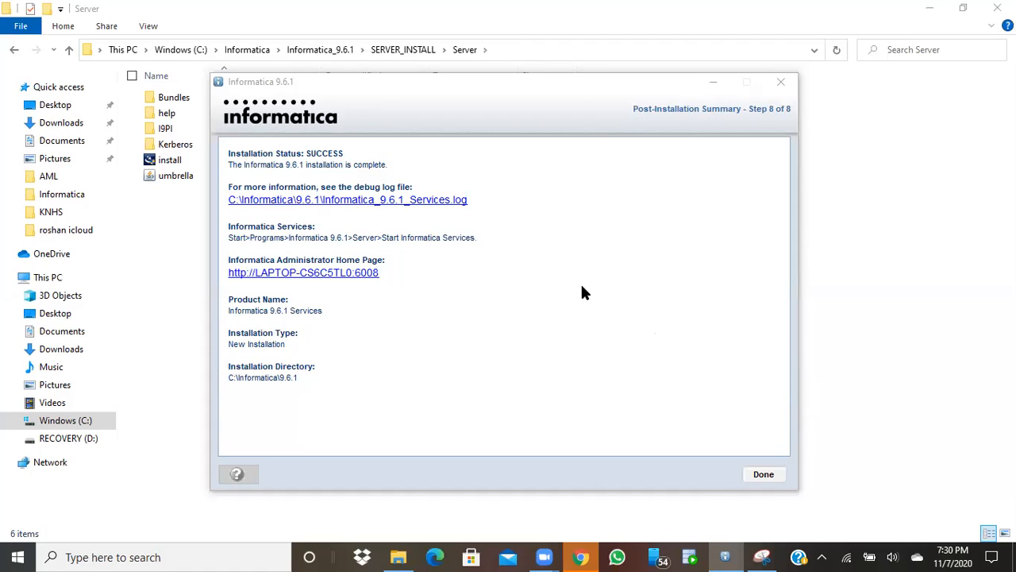
# Follow the summary's Informatica Administrator Home Page link to open the login page in Chrome
pyautogui.click(349, 278)
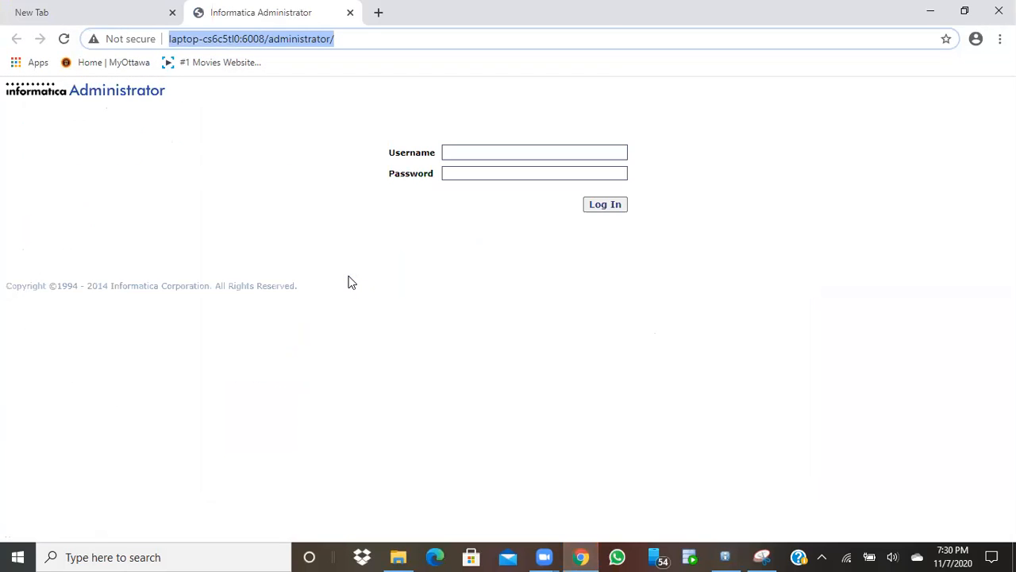
# Sign in to Informatica Administrator as Administrator and let Chrome save the login password
pyautogui.click(464, 154)
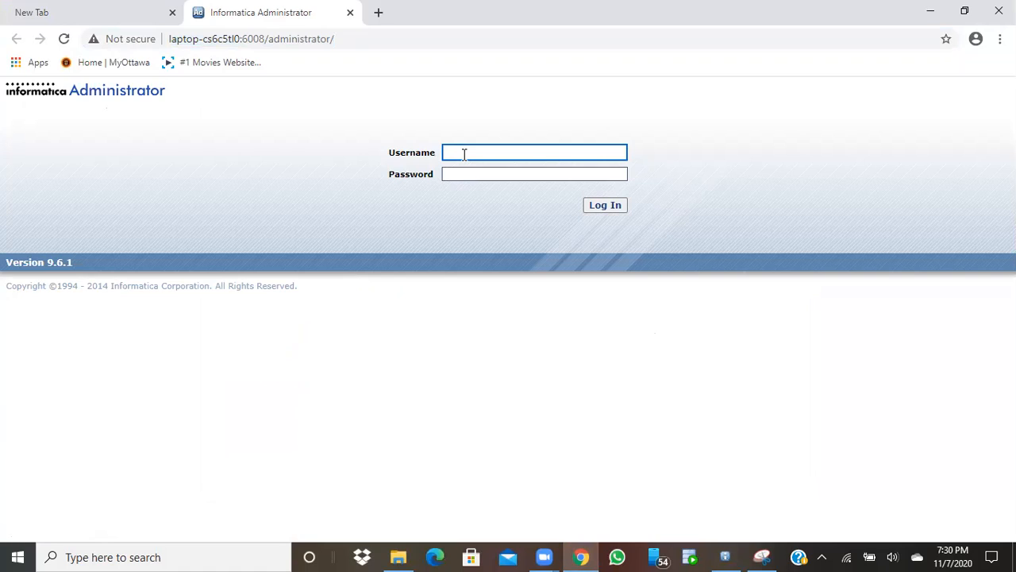
pyautogui.write('Administrator')
pyautogui.click(463, 173)
pyautogui.write('********')
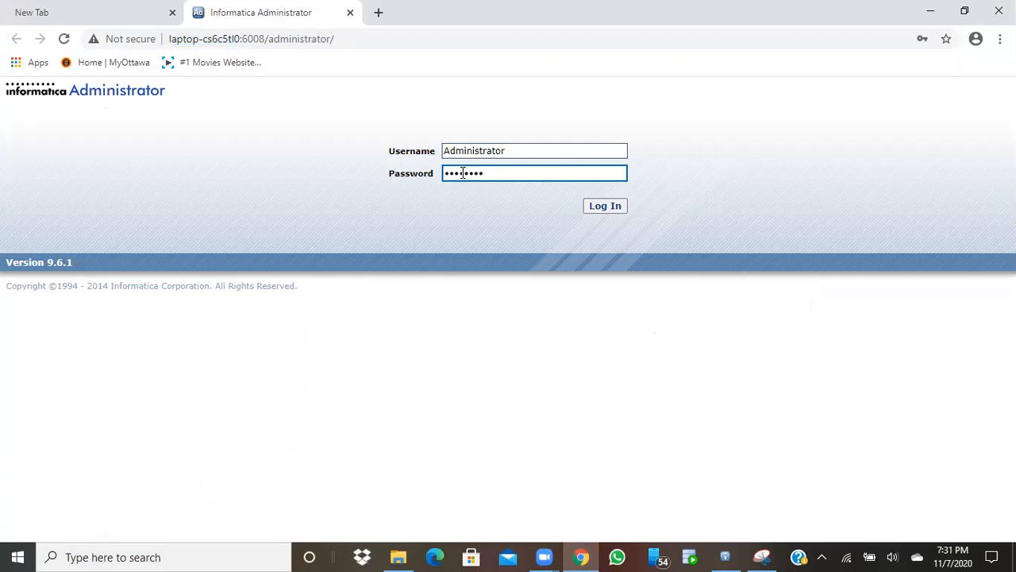
pyautogui.write('*****')
pyautogui.click(604, 208)
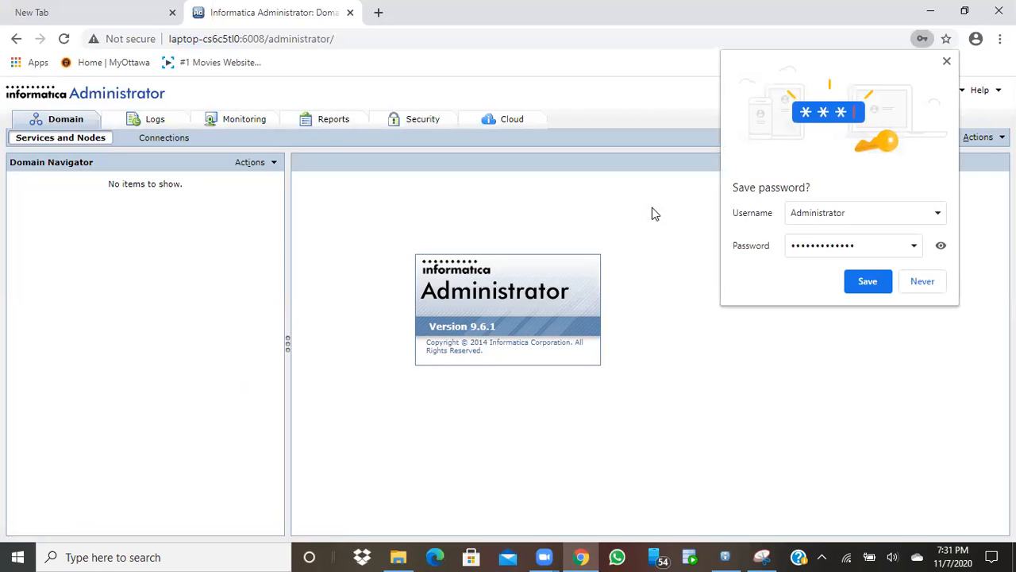
pyautogui.click(861, 290)
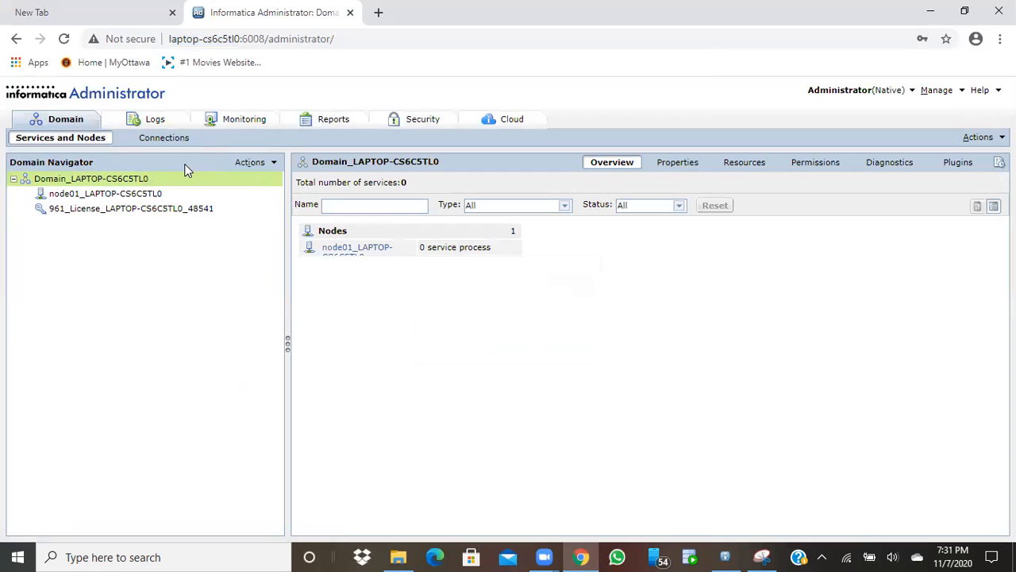
# Choose Actions > New > PowerCenter Repository Service from the Domain Navigator
pyautogui.click(273, 164)
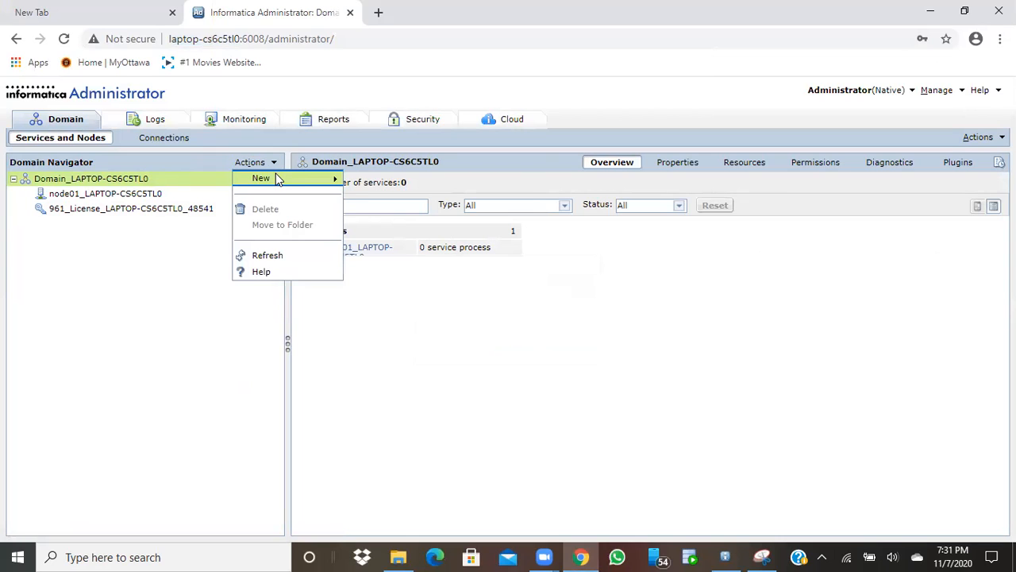
pyautogui.moveTo(277, 180)
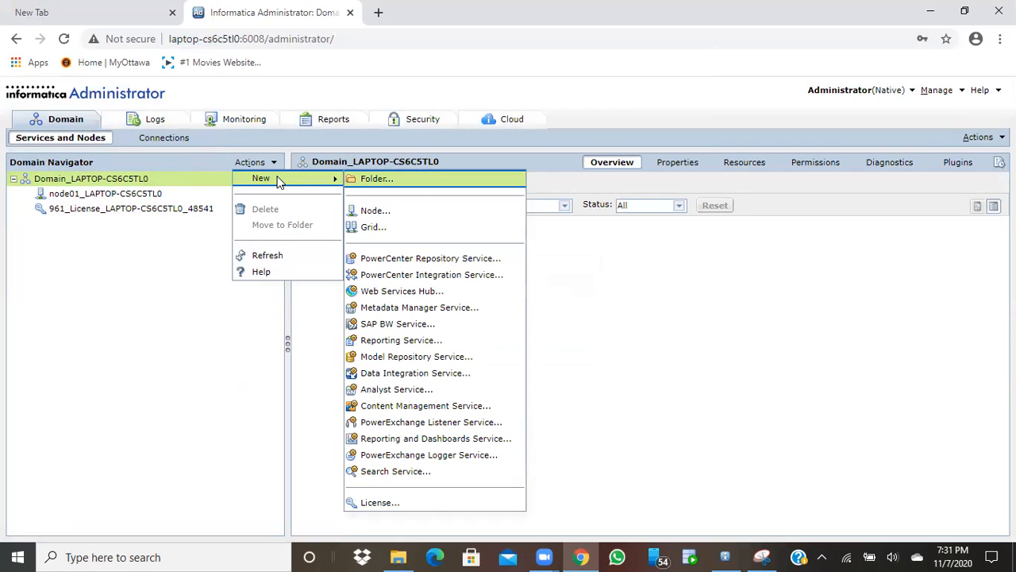
pyautogui.click(390, 262)
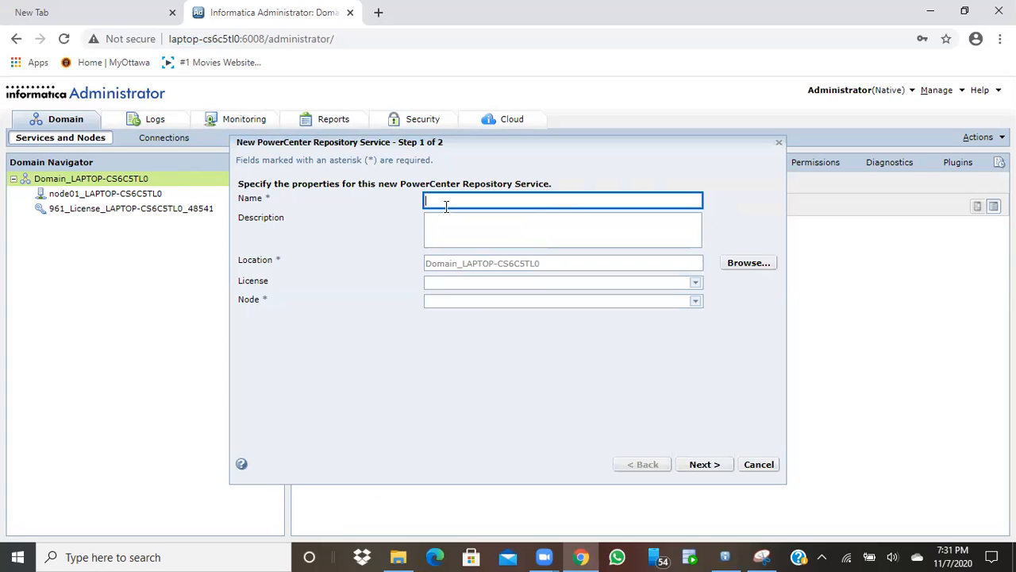
# Name the service Repo_etlclass, assign the domain's license and node01, and advance to database properties
pyautogui.write('Repo_etlclass')
pyautogui.click(698, 284)
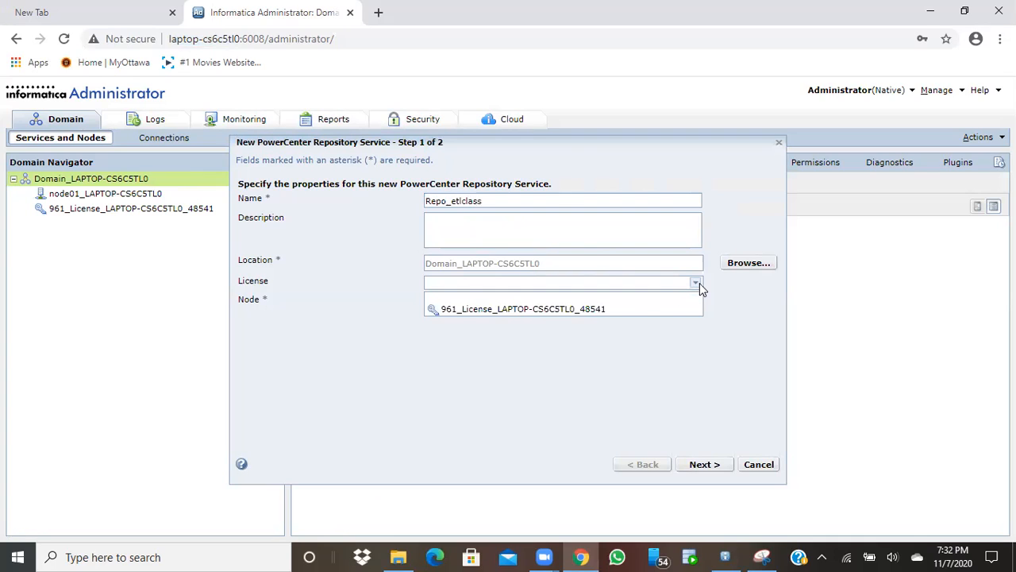
pyautogui.click(623, 310)
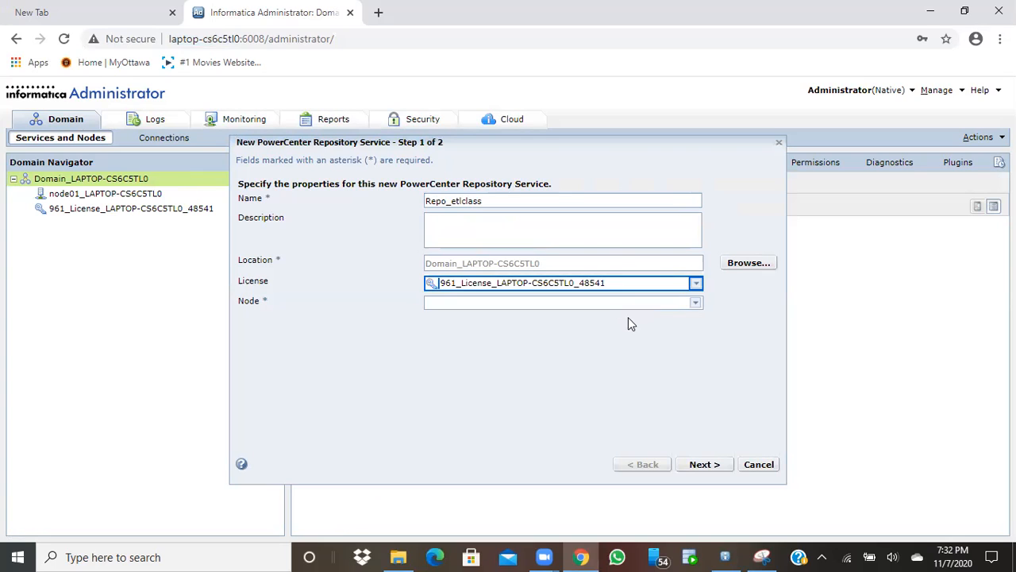
pyautogui.click(693, 305)
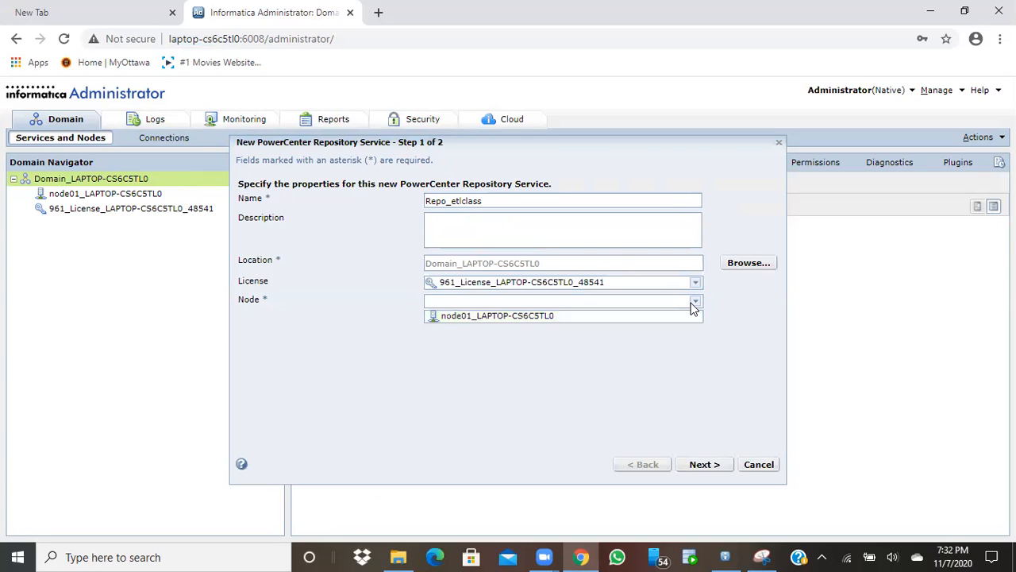
pyautogui.click(644, 322)
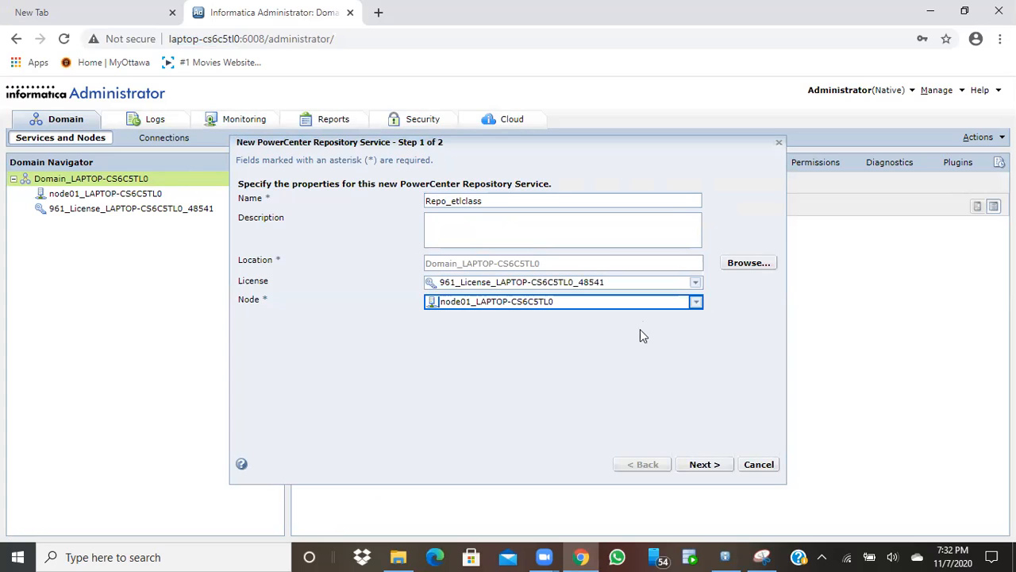
pyautogui.click(704, 467)
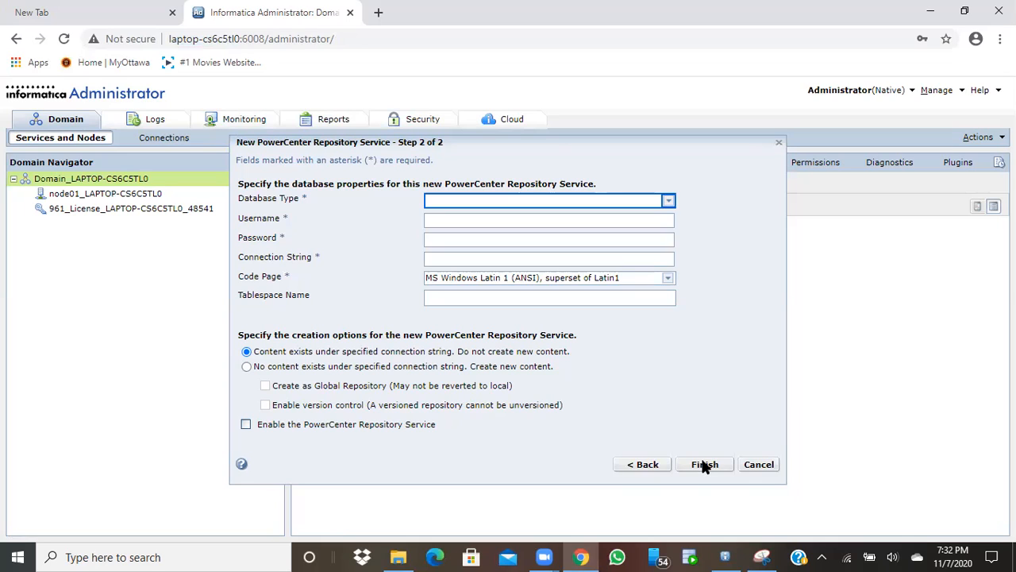
# Set the repository database to Oracle with username System, the database password, and connection string xe
pyautogui.click(669, 203)
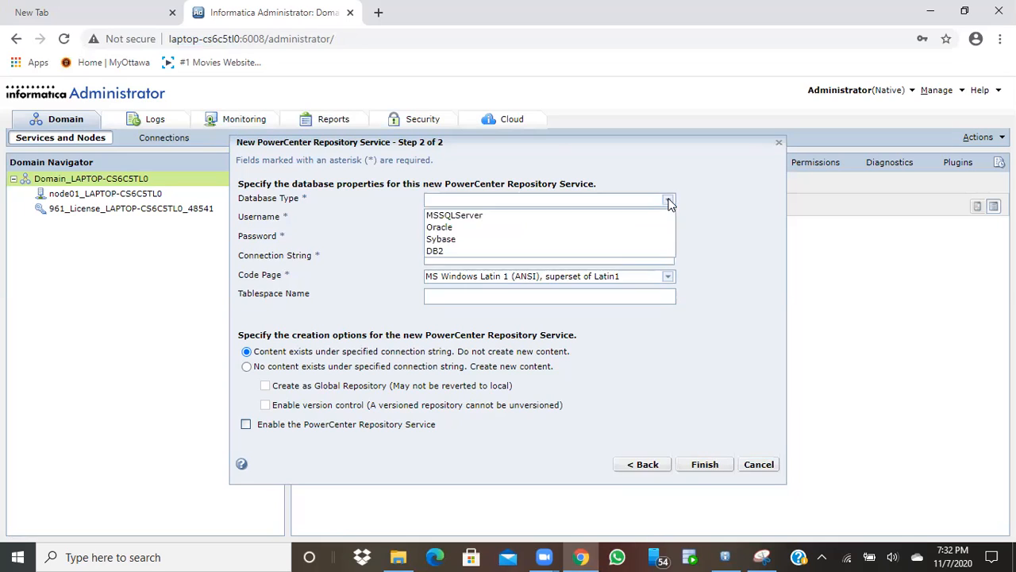
pyautogui.click(522, 228)
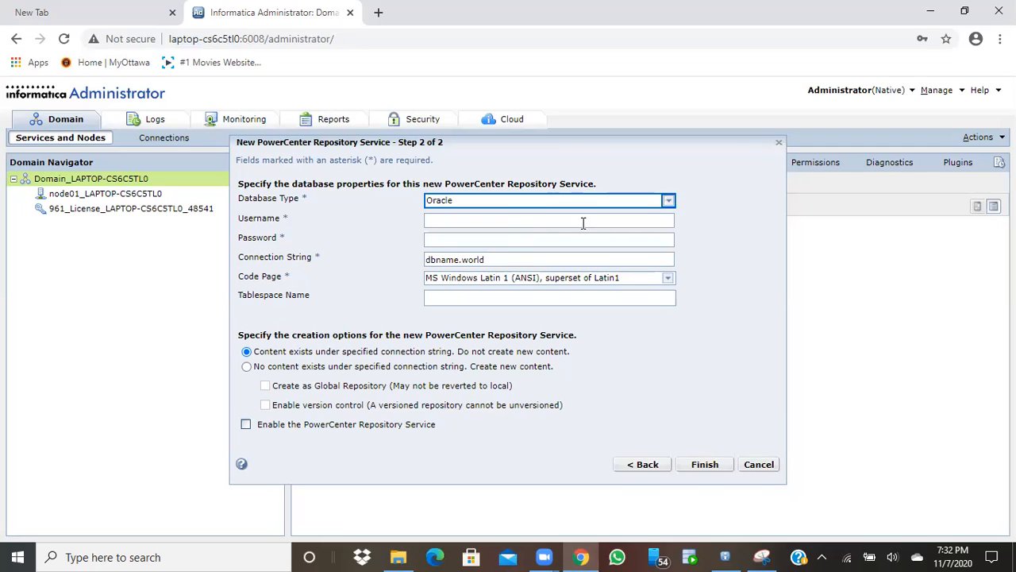
pyautogui.click(649, 223)
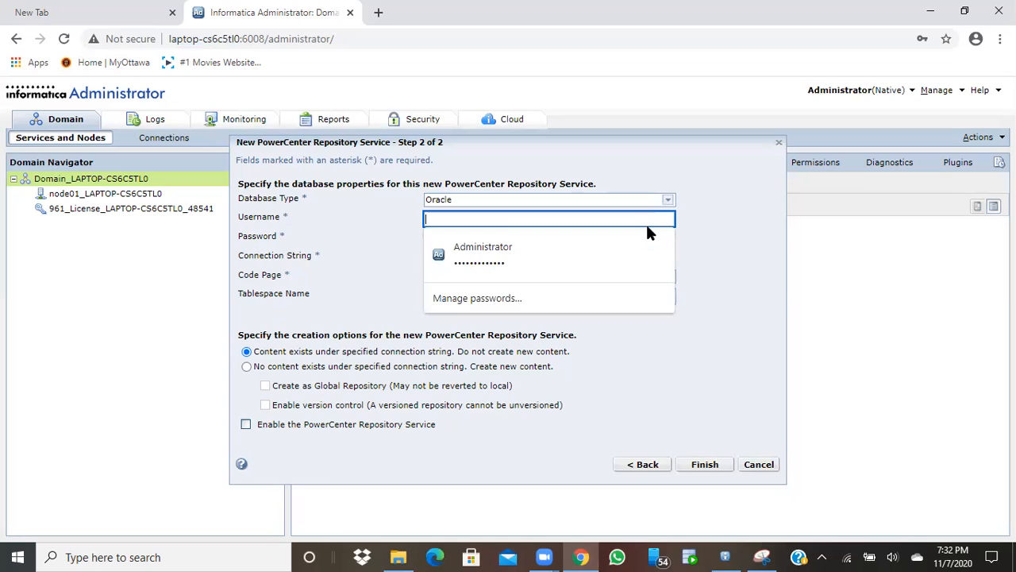
pyautogui.write('System')
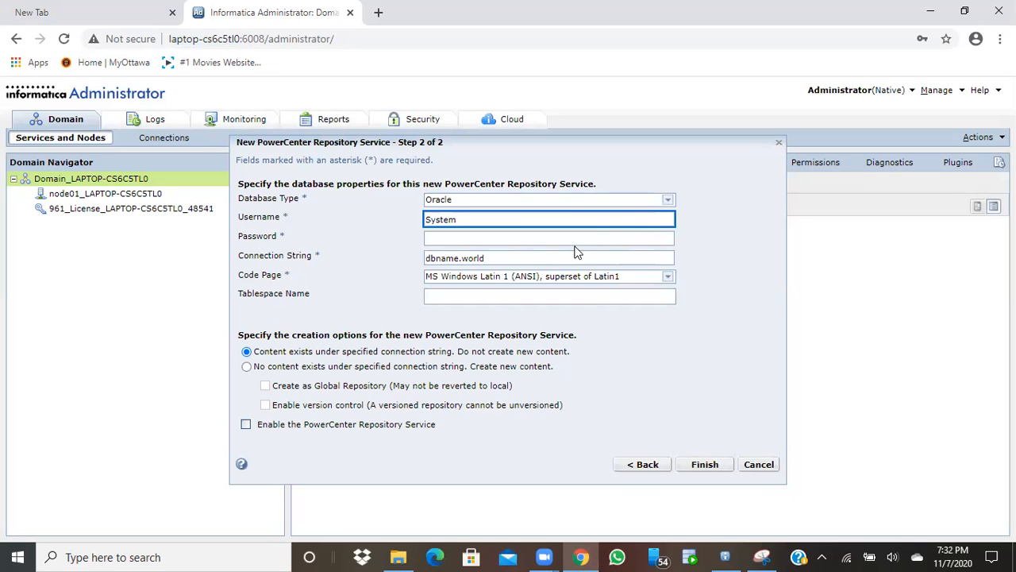
pyautogui.click(593, 240)
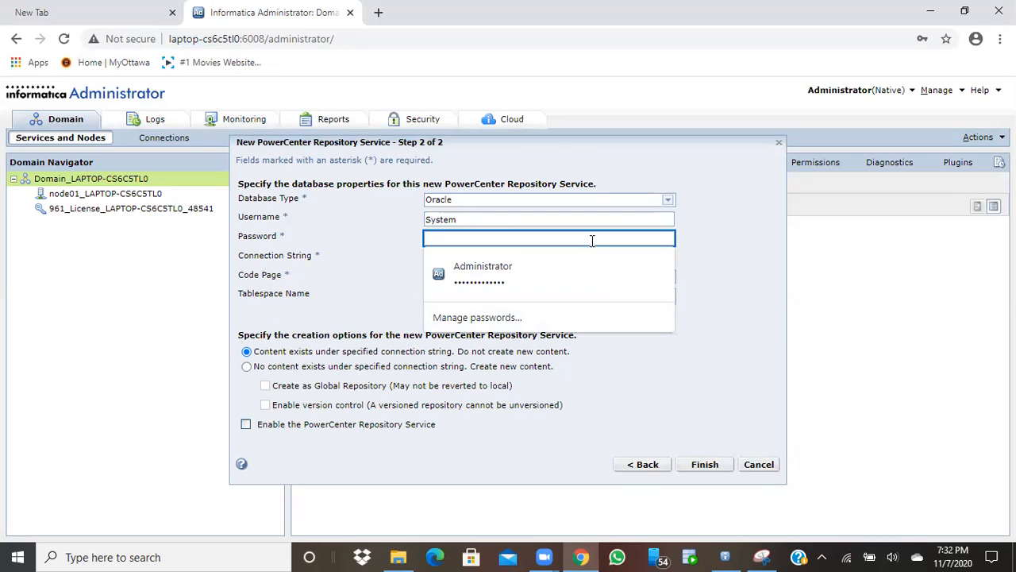
pyautogui.write('admin')
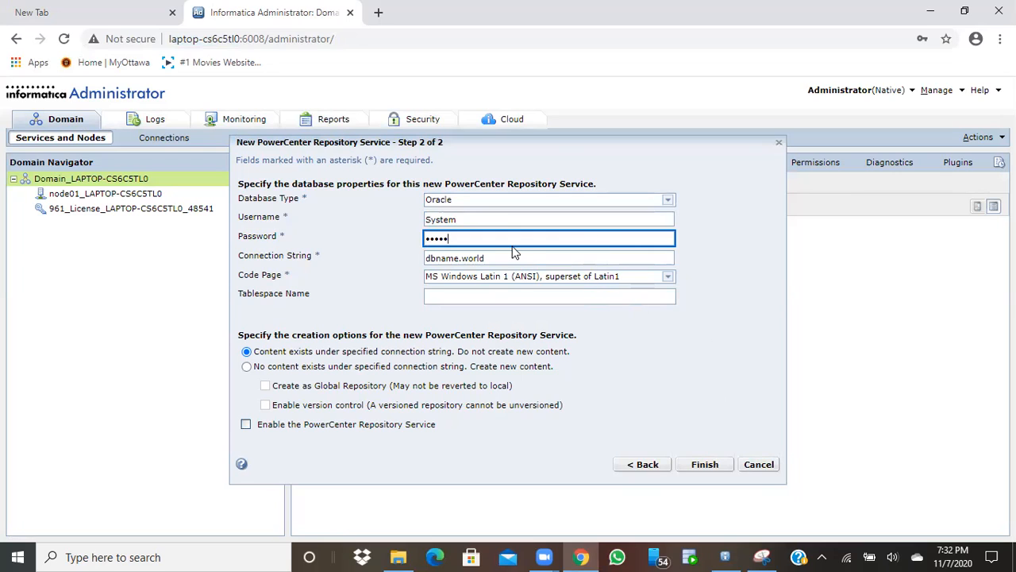
pyautogui.click(506, 258)
pyautogui.press('BackSpace')
pyautogui.press('BackSpace')
pyautogui.press('BackSpace')
pyautogui.press('BackSpace')
pyautogui.press('BackSpace')
pyautogui.press('BackSpace')
pyautogui.press('BackSpace')
pyautogui.press('BackSpace')
pyautogui.press('BackSpace')
pyautogui.press('BackSpace')
pyautogui.press('BackSpace')
pyautogui.press('BackSpace')
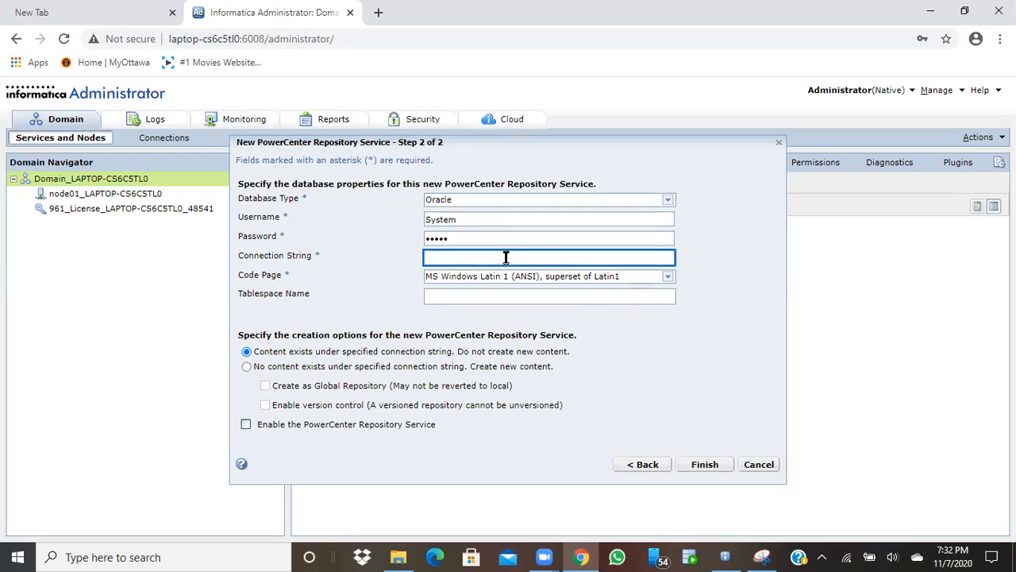
pyautogui.write('x')
pyautogui.press('BackSpace')
pyautogui.write('xe')
# Choose to create new repository content, enable version control, and finish creating the service
pyautogui.click(246, 366)
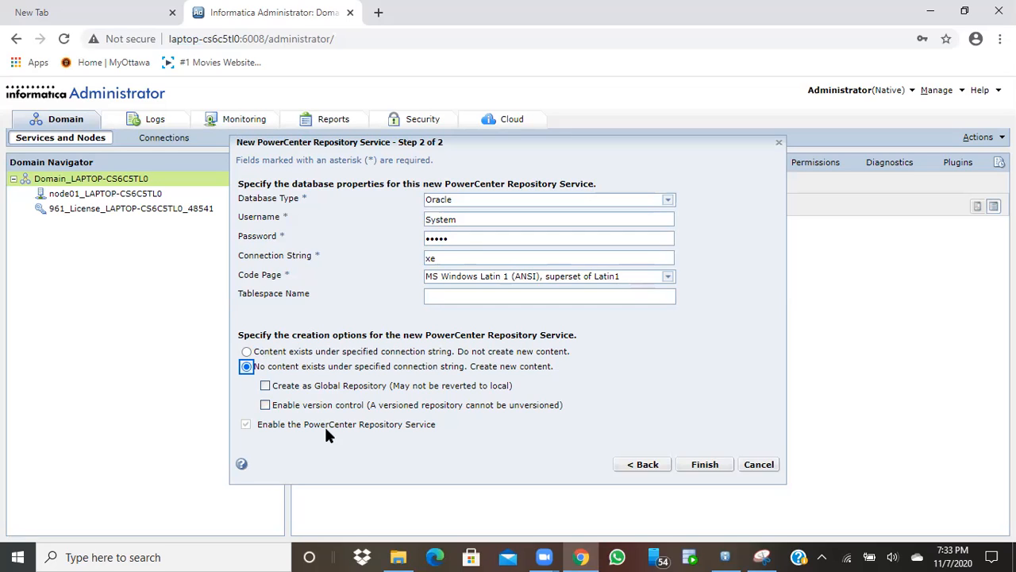
pyautogui.click(266, 405)
pyautogui.click(695, 467)
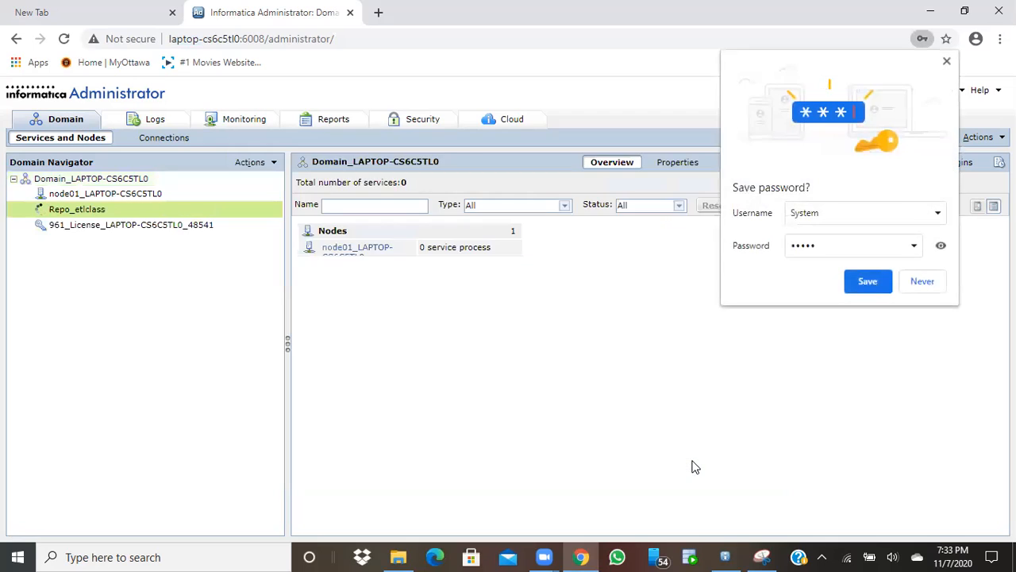
# Decline saving the database password in Chrome and open Repo_etlclass's repository properties for editing
pyautogui.click(924, 286)
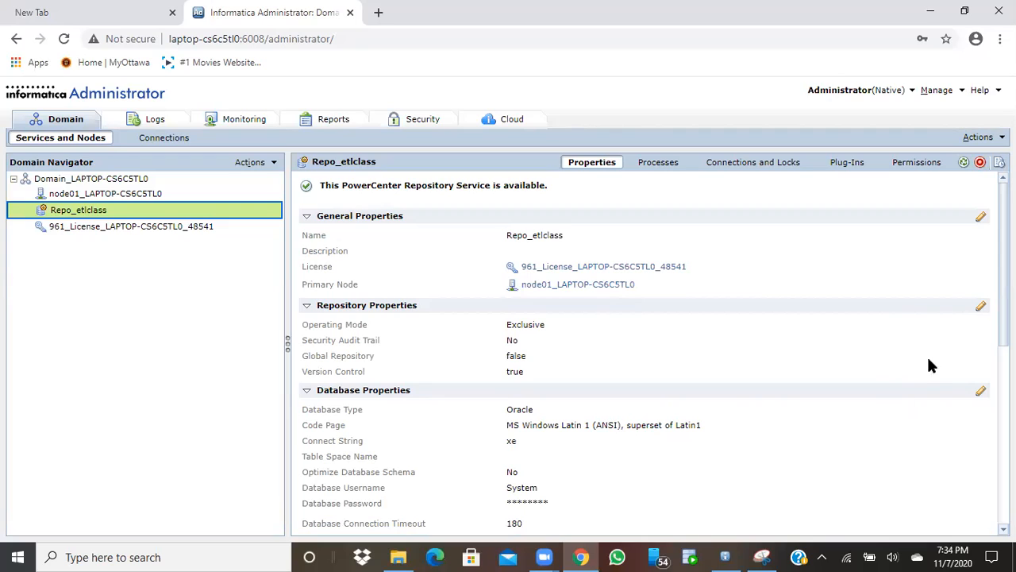
pyautogui.click(984, 310)
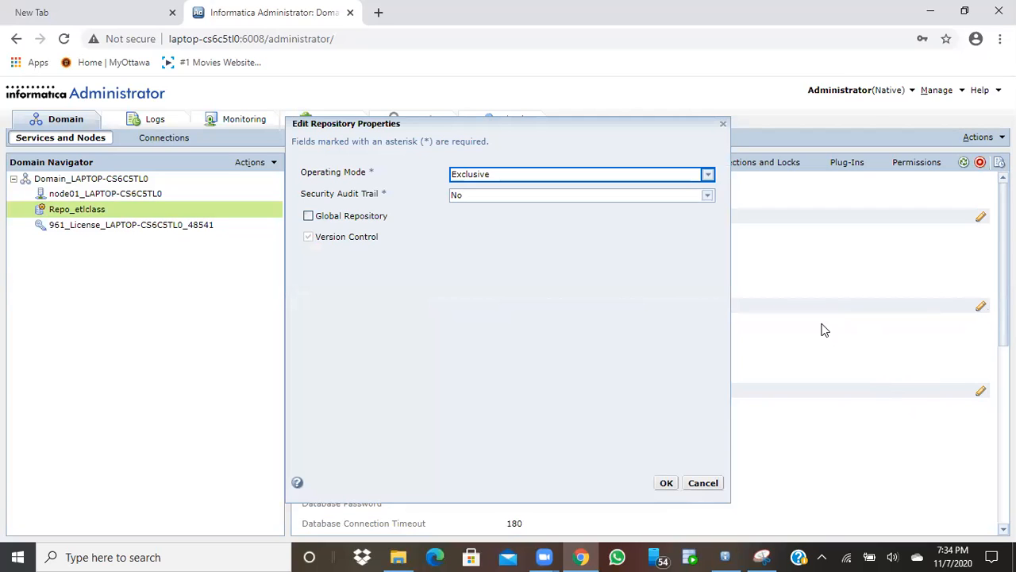
# Change Repo_etlclass's operating mode to Normal, apply it, and confirm the service restart
pyautogui.click(707, 175)
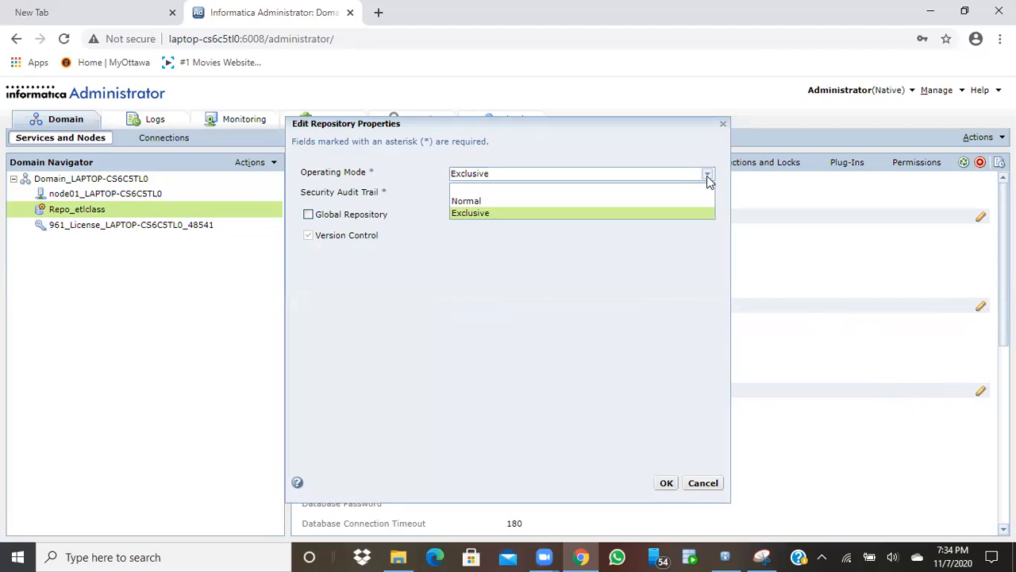
pyautogui.click(676, 202)
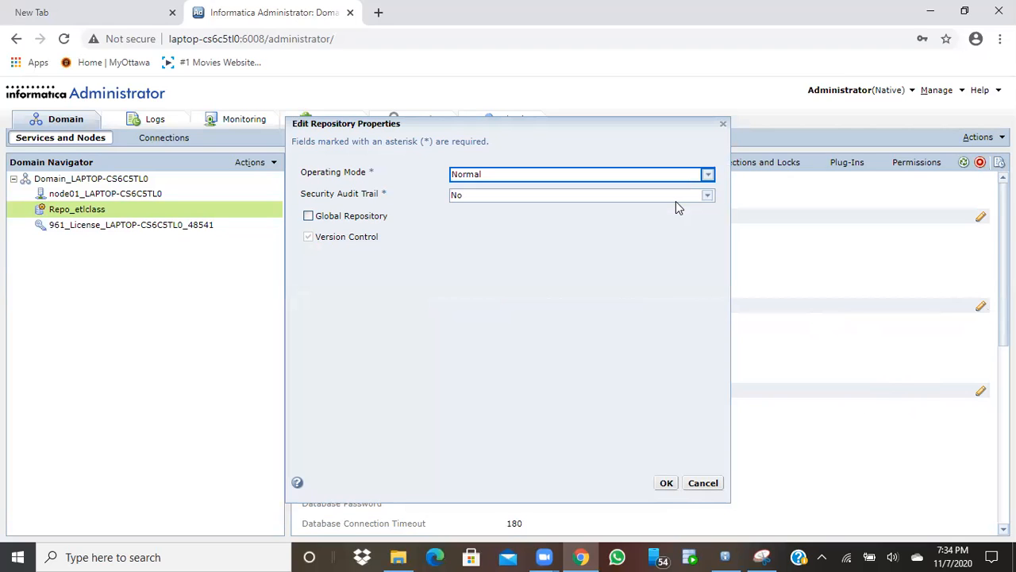
pyautogui.click(666, 484)
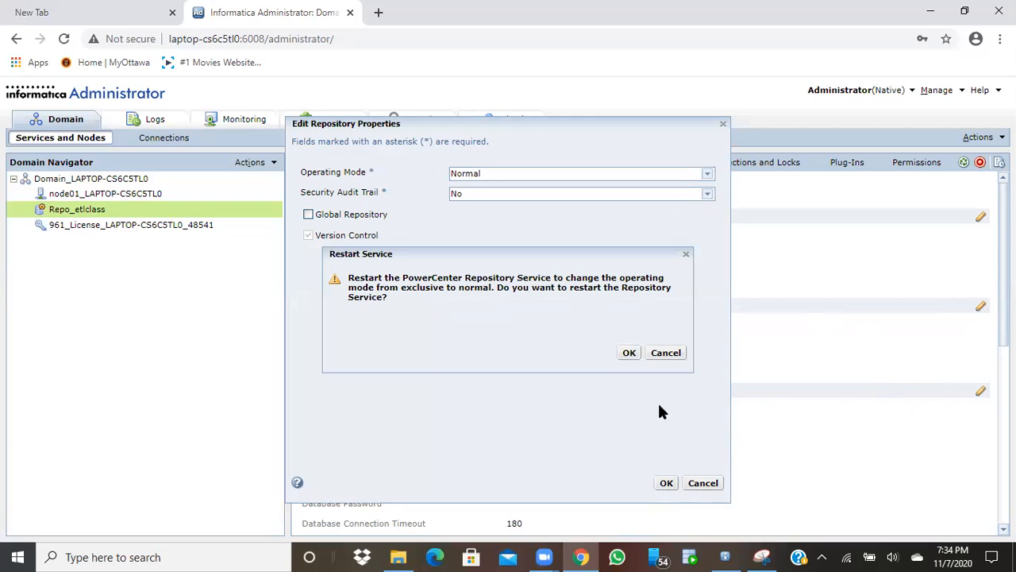
pyautogui.click(630, 356)
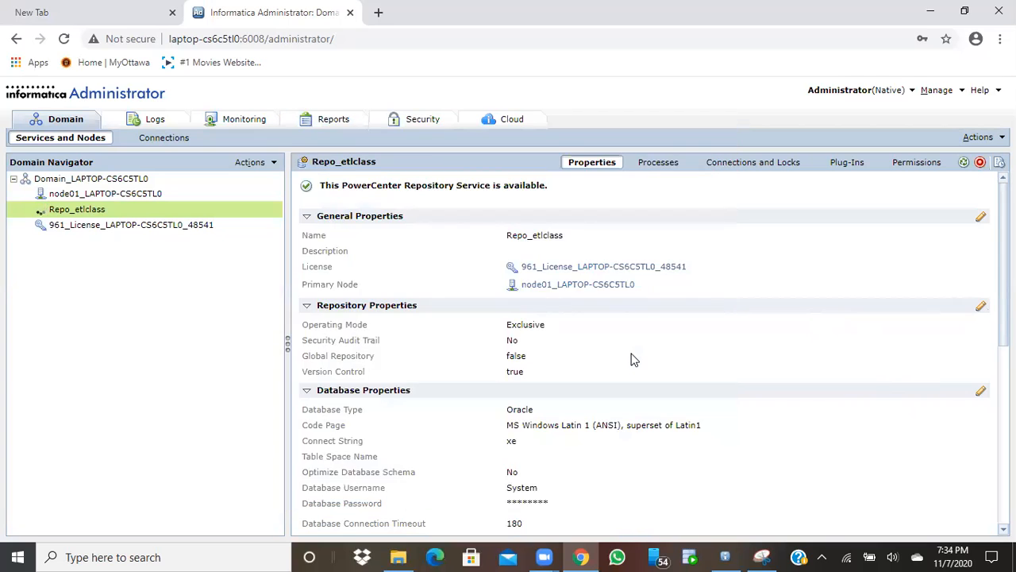
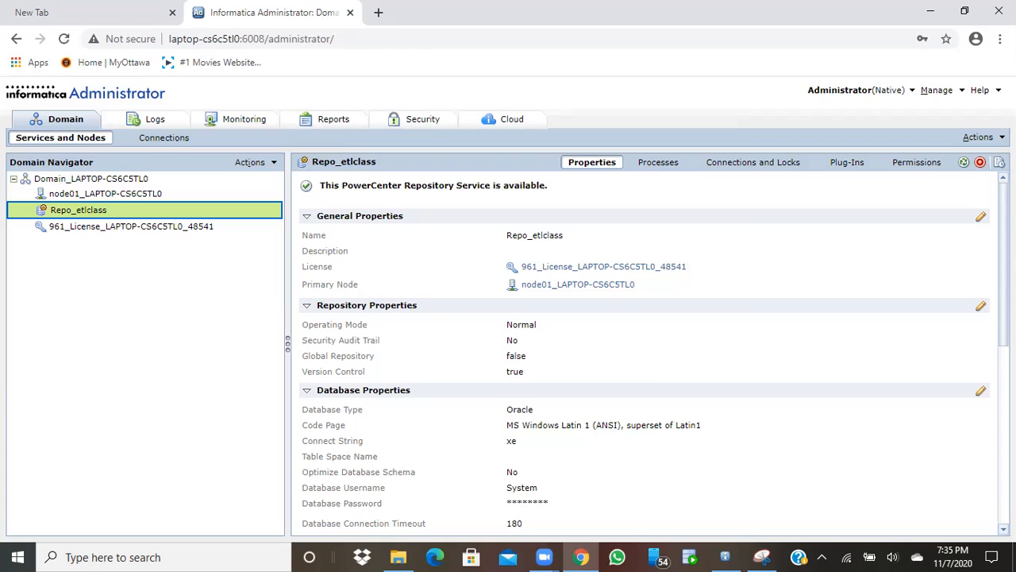
# From the domain's Actions > New menu, start a new PowerCenter Integration Service
pyautogui.click(155, 211)
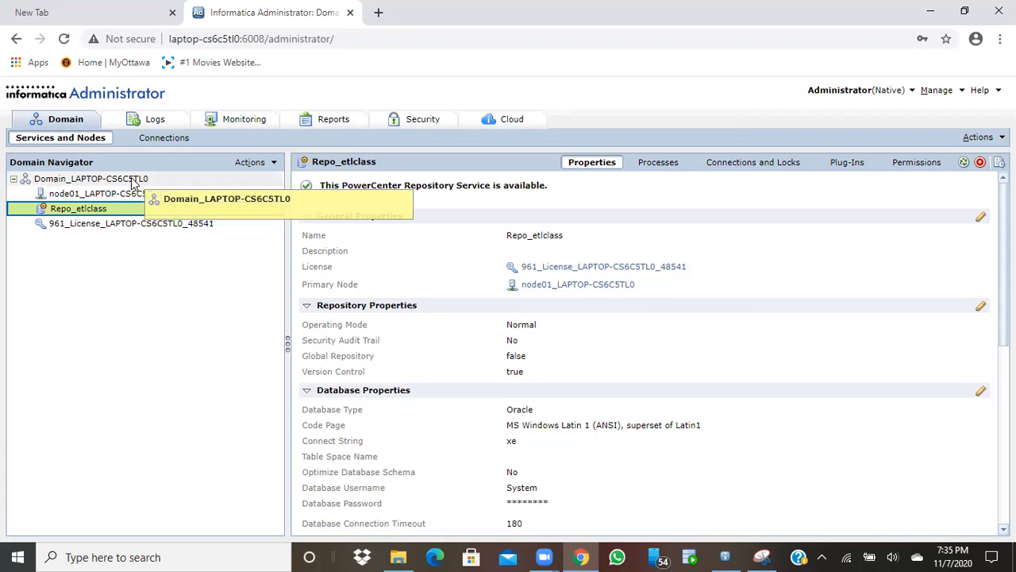
pyautogui.click(133, 181)
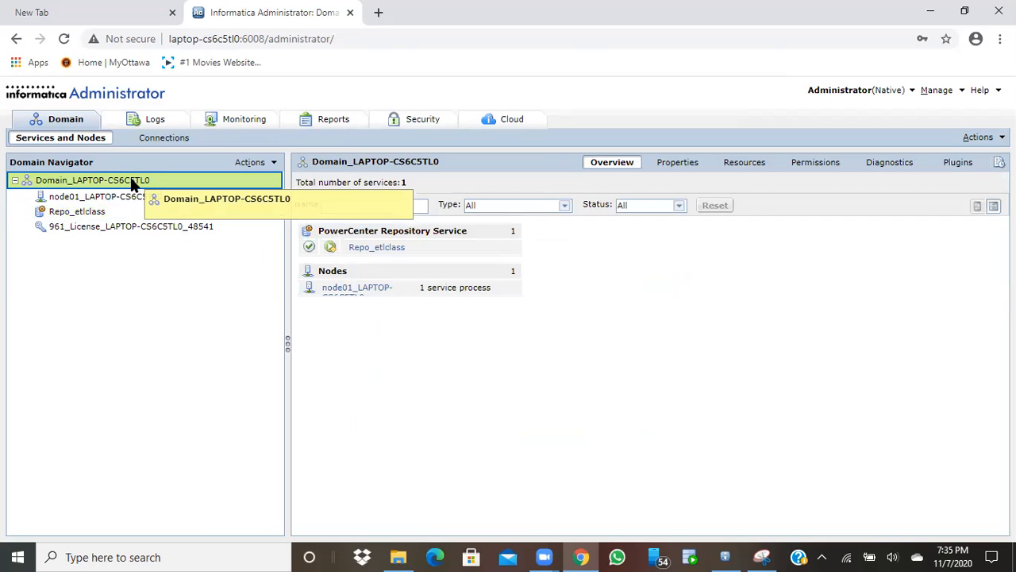
pyautogui.click(274, 164)
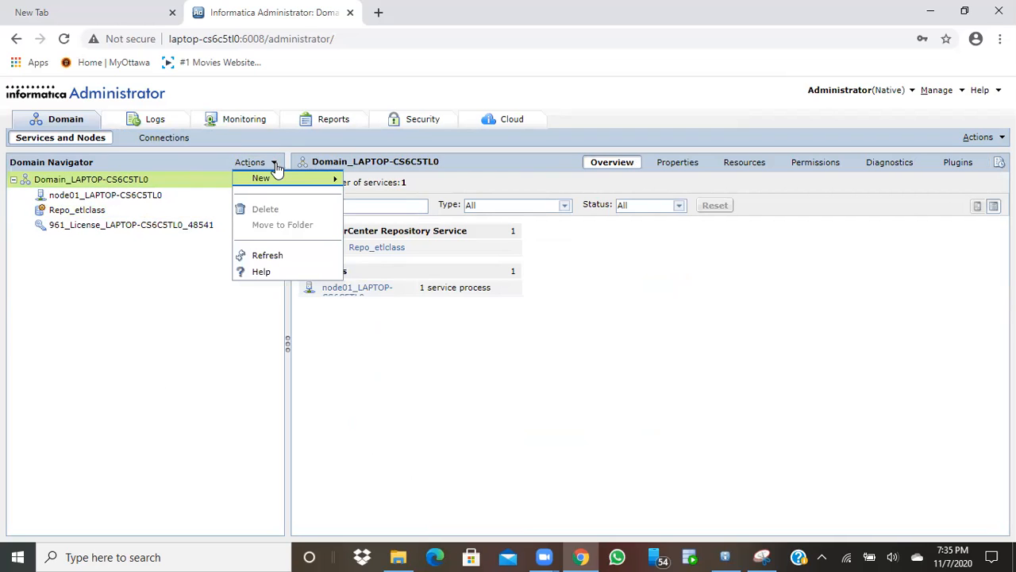
pyautogui.click(282, 184)
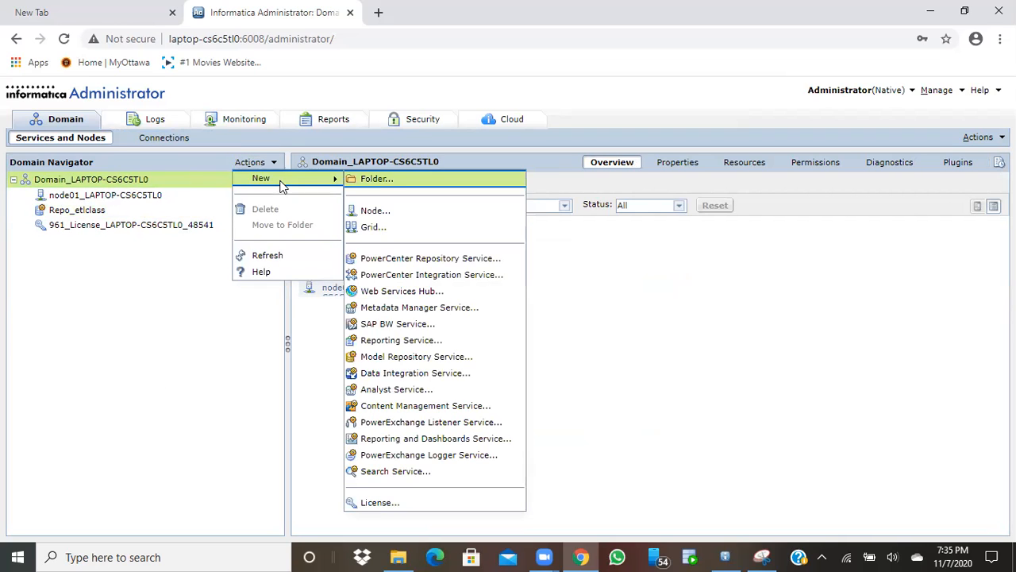
pyautogui.click(389, 275)
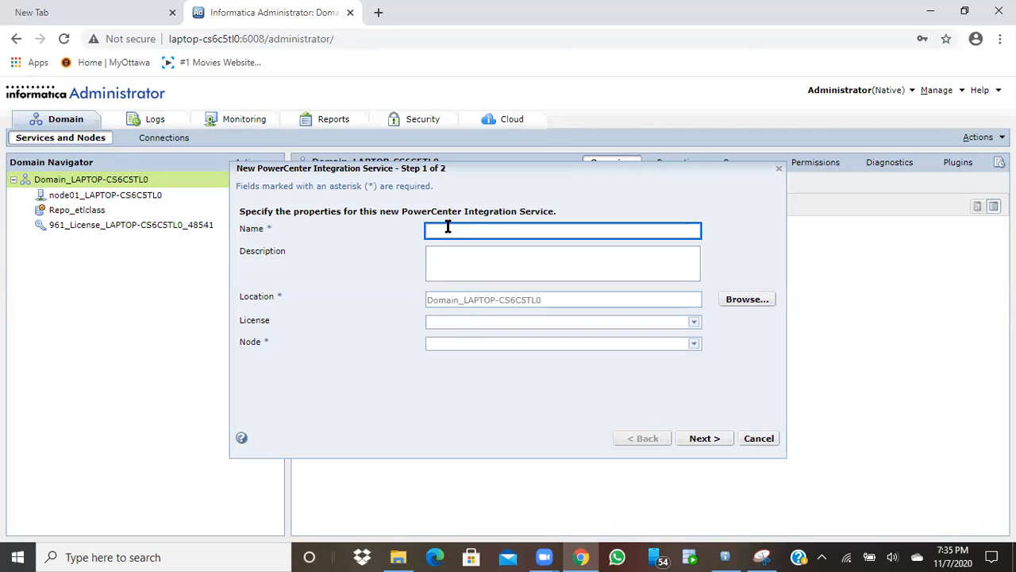
# Name the service Int_etlclass, assign the 961 license and node01, and continue
pyautogui.write('Int_etlclass')
pyautogui.click(695, 327)
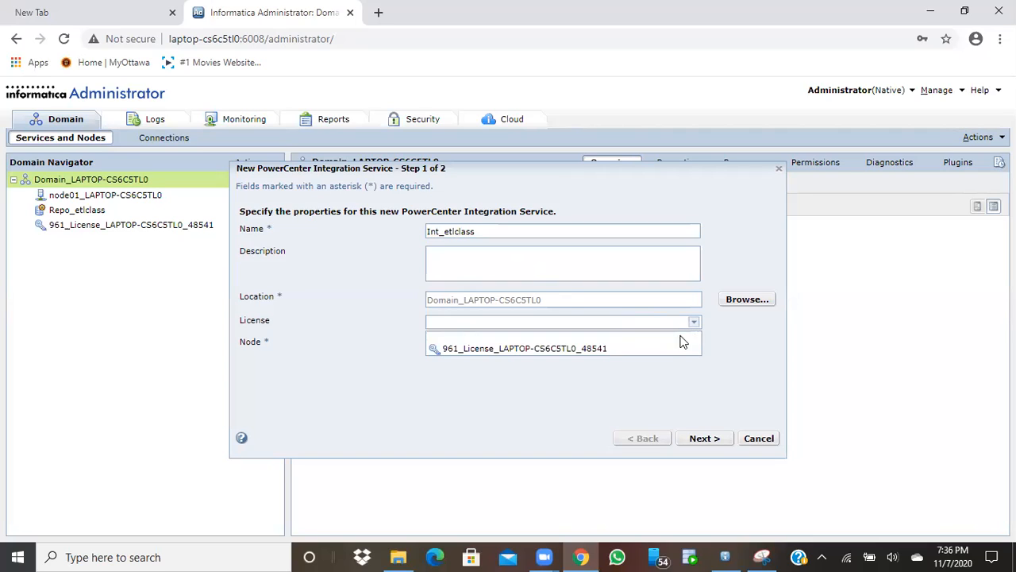
pyautogui.click(659, 349)
pyautogui.click(695, 347)
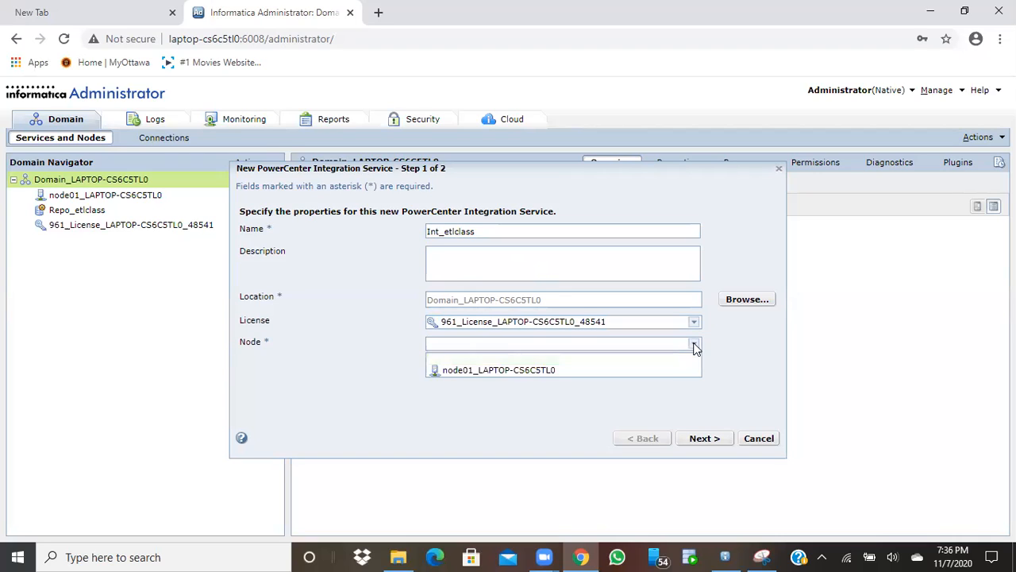
pyautogui.click(655, 369)
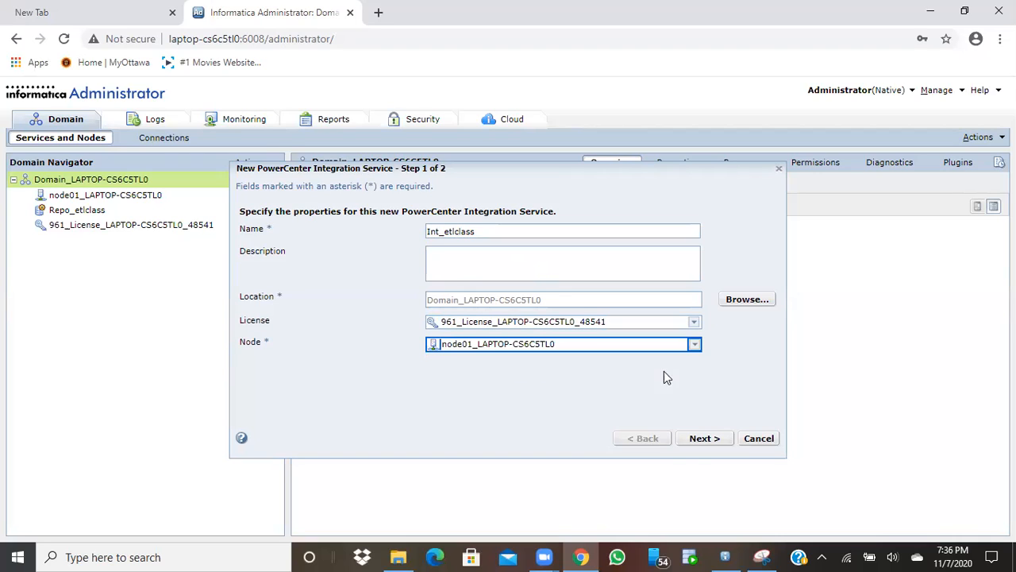
pyautogui.click(704, 438)
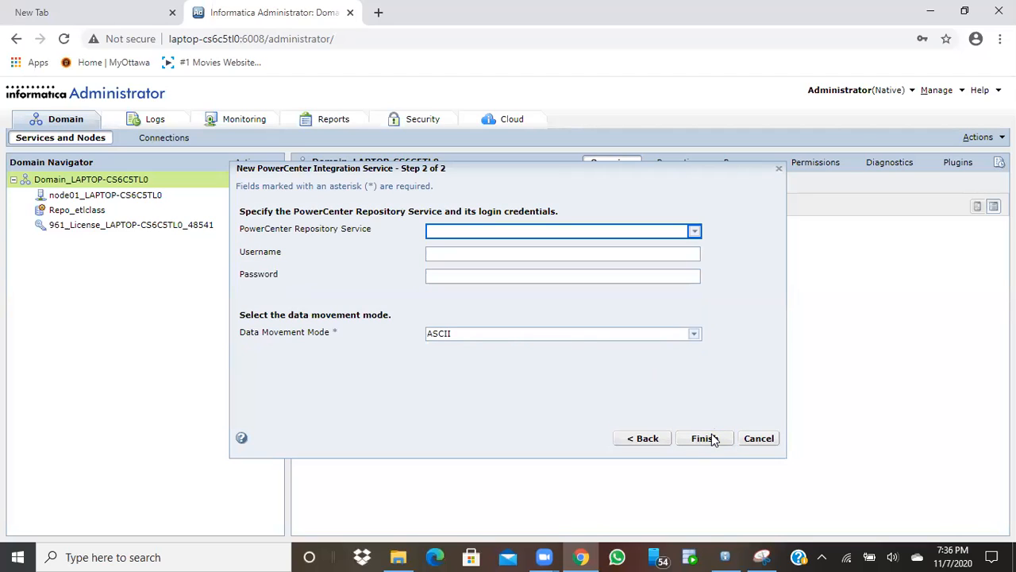
# Associate the service with Repo_etlclass using the saved administrator username and password
pyautogui.click(693, 233)
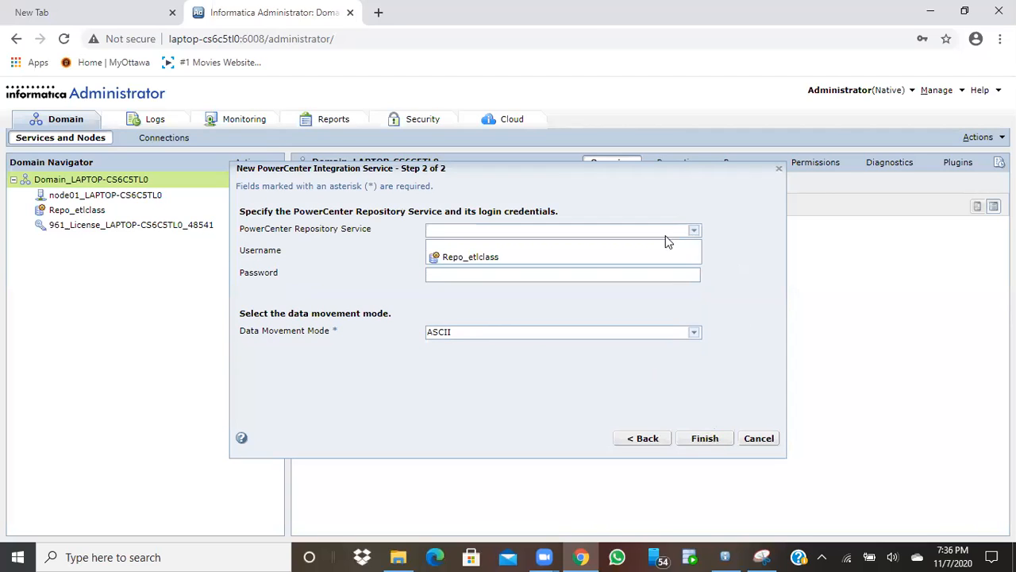
pyautogui.click(612, 258)
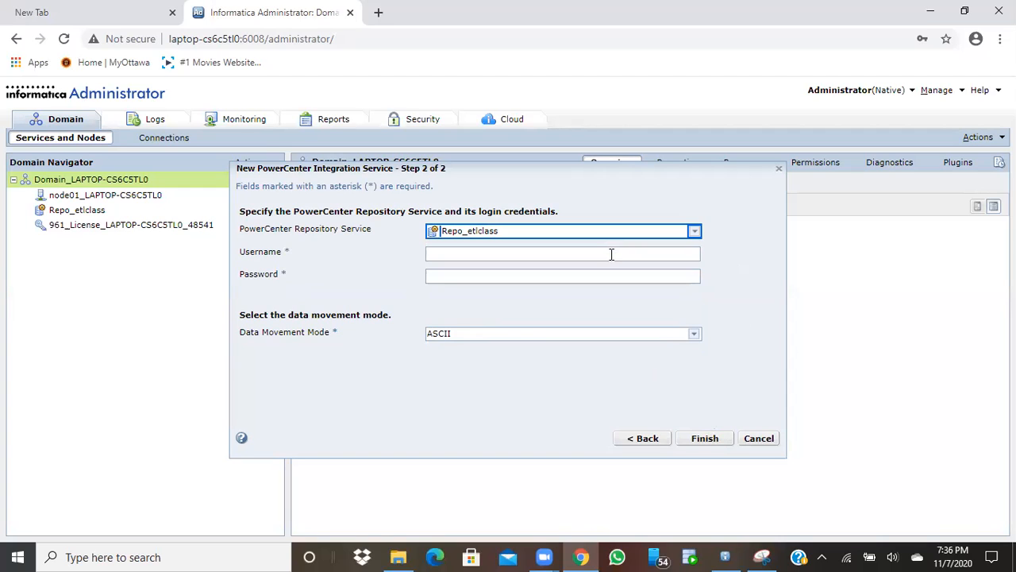
pyautogui.click(612, 254)
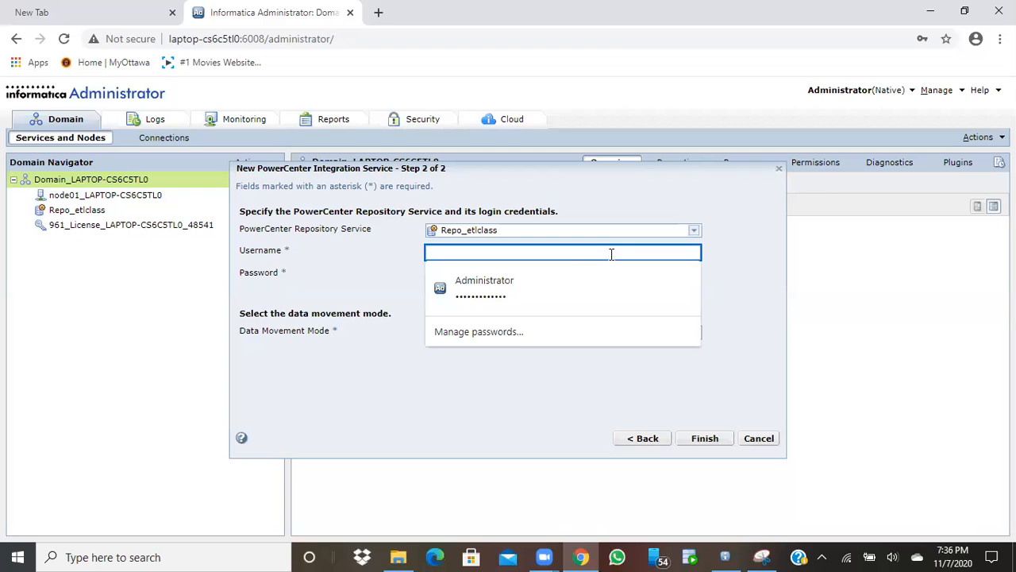
pyautogui.click(553, 280)
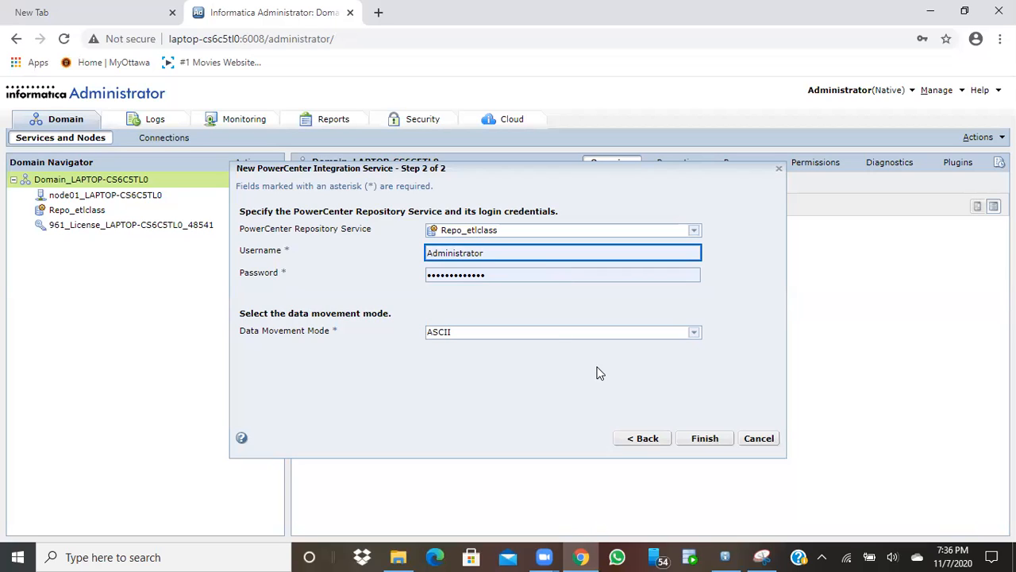
# Set data movement mode to Unicode, finish, and accept node01's code page
pyautogui.click(694, 337)
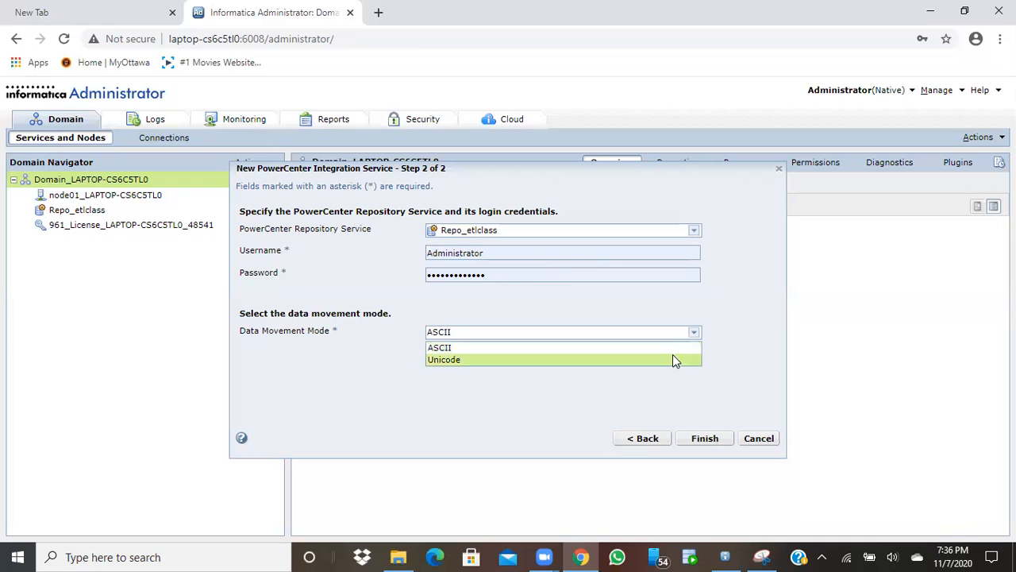
pyautogui.click(671, 360)
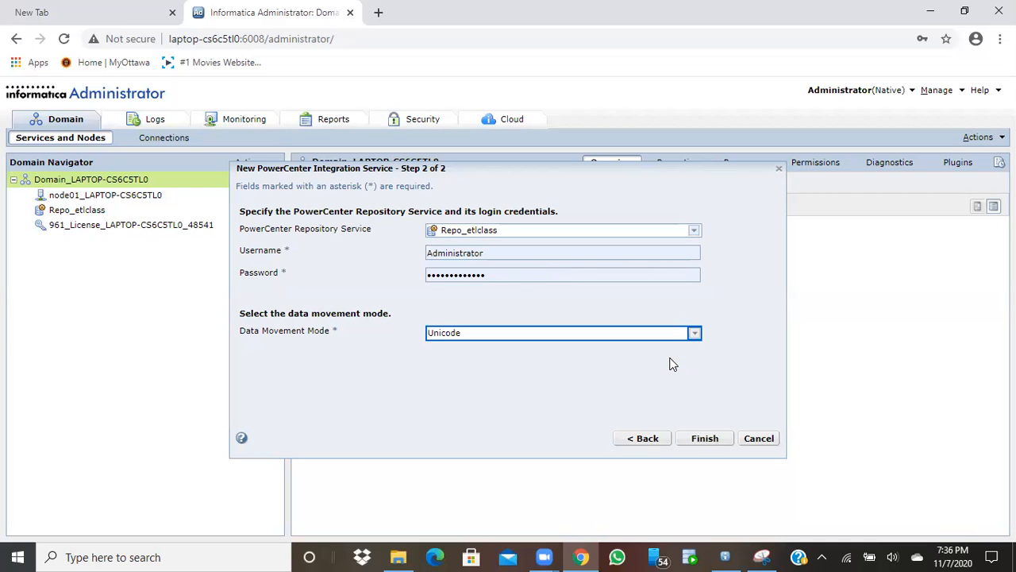
pyautogui.click(700, 444)
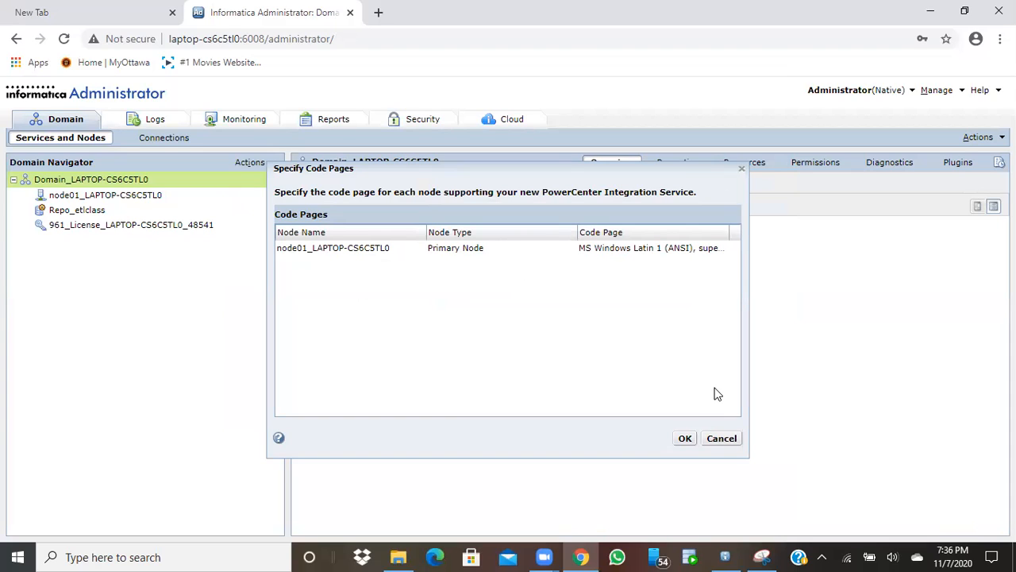
pyautogui.click(684, 441)
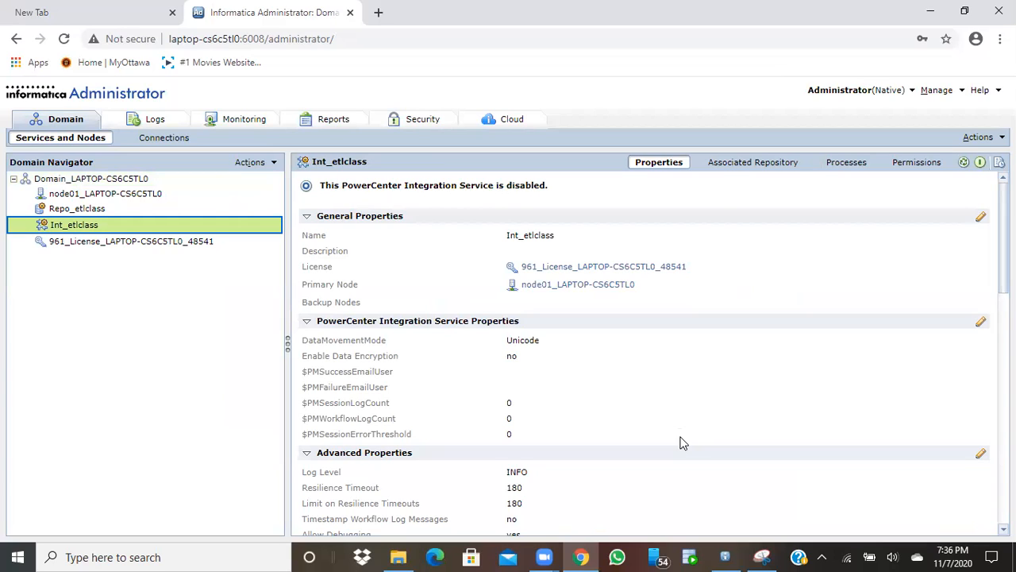
# Enable Int_etlclass until it reports available, then minimize the browser
pyautogui.click(981, 164)
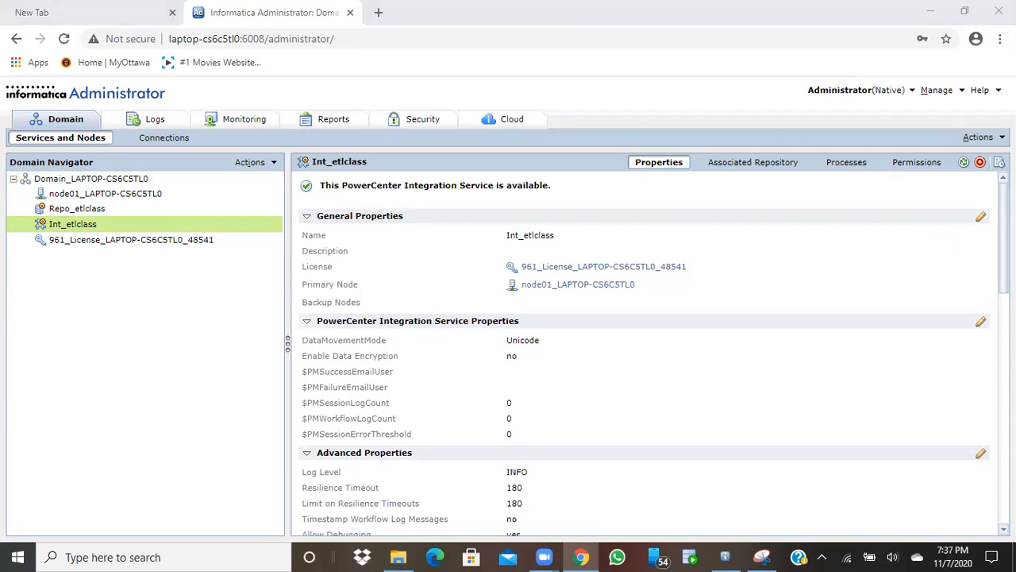
pyautogui.click(932, 16)
pyautogui.click(932, 16)
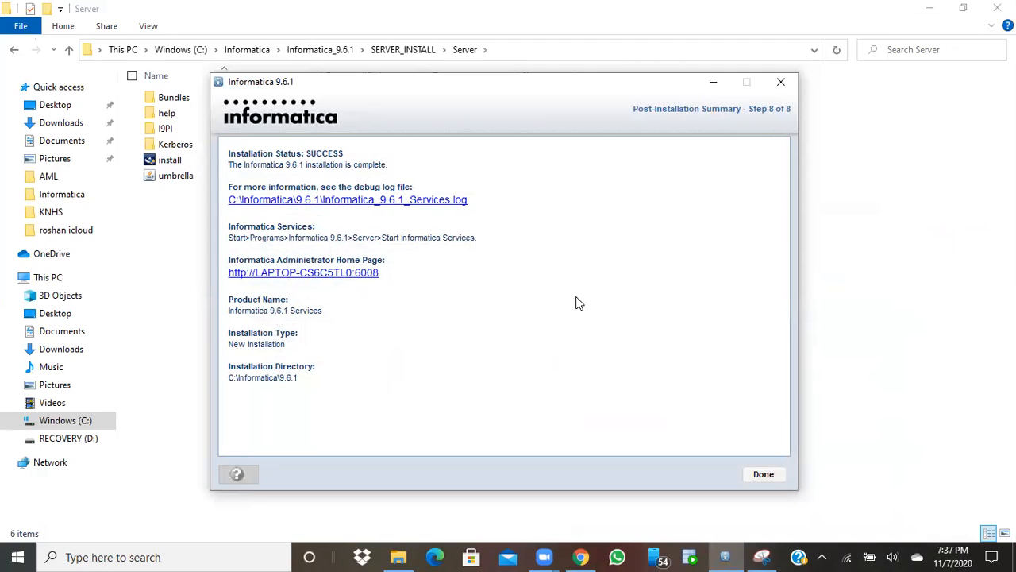
# Close the server installation summary and run install from the Informatica_9.6.1 Client folder
pyautogui.click(764, 475)
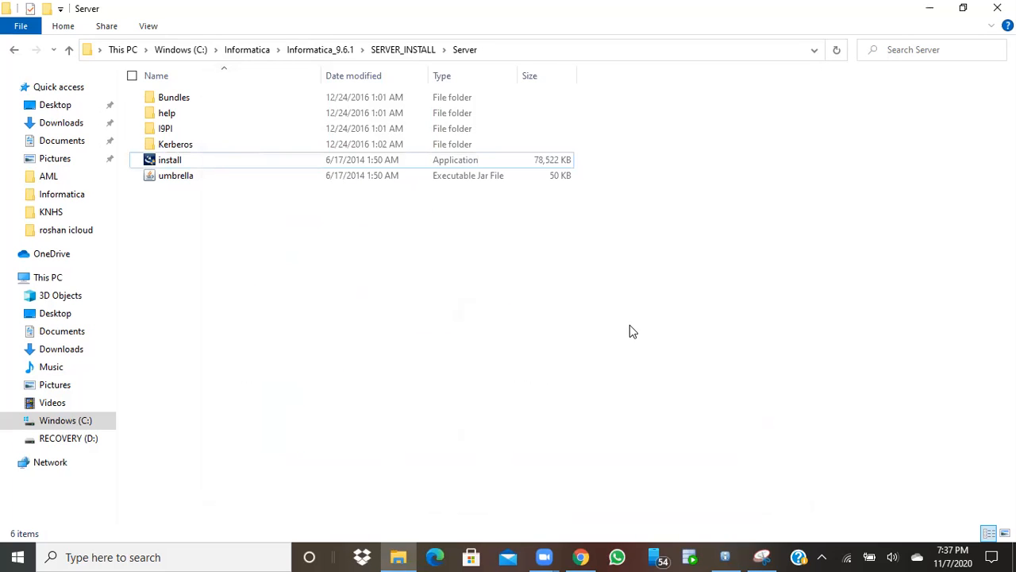
pyautogui.click(310, 50)
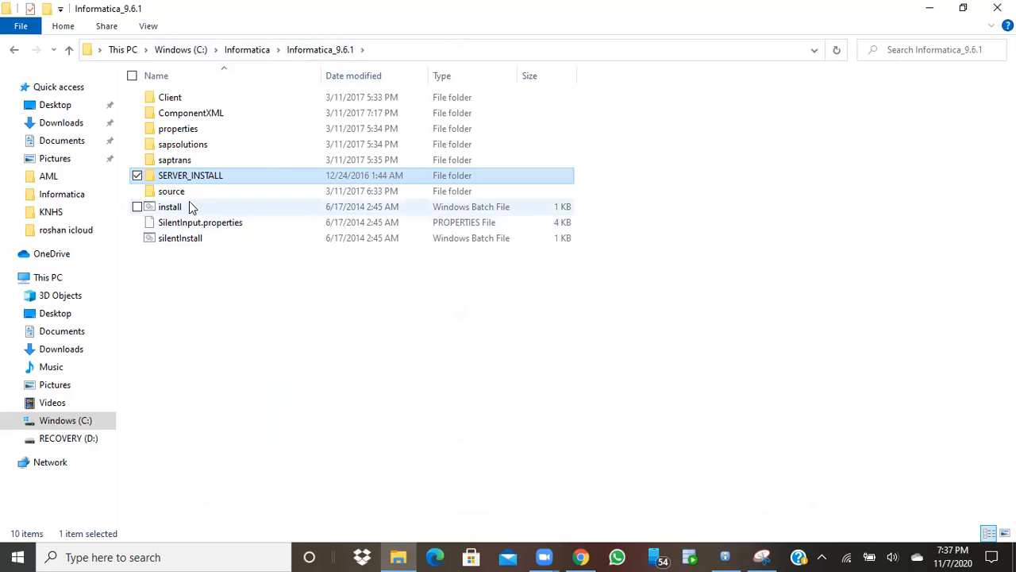
pyautogui.doubleClick(191, 100)
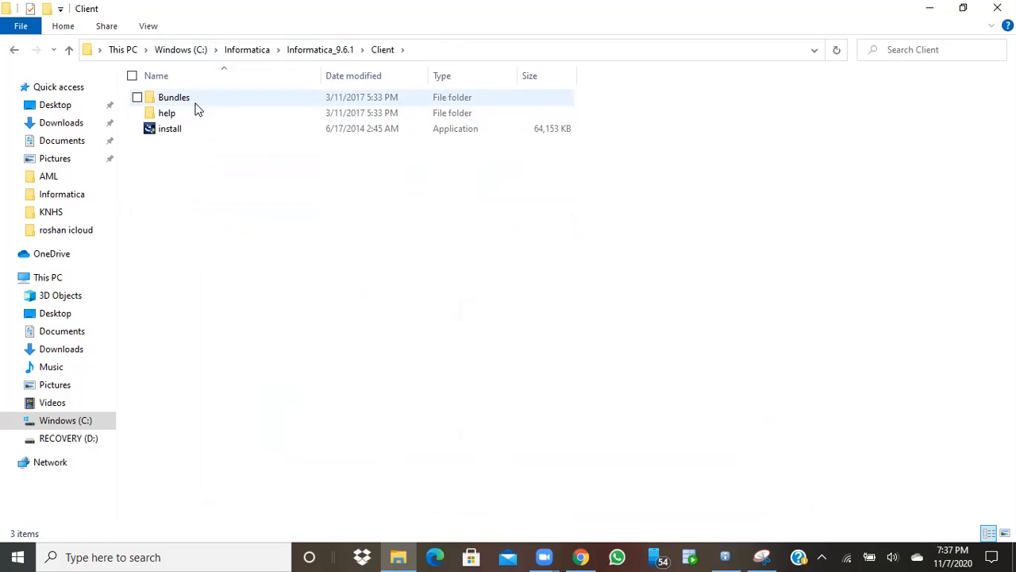
pyautogui.doubleClick(171, 129)
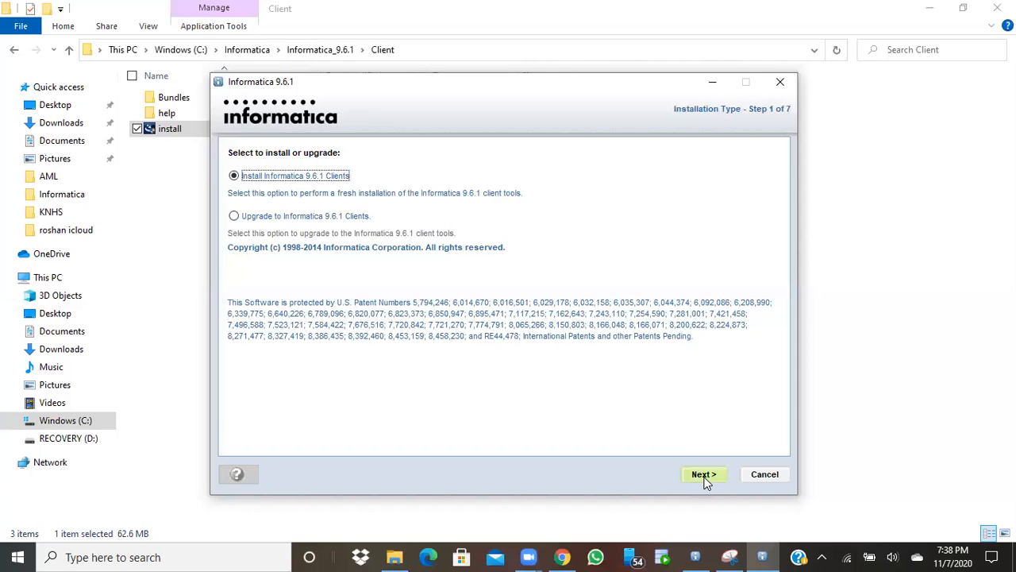
# Install only PowerCenter Client into the default C:\Informatica\9.6.1 directory
pyautogui.click(706, 477)
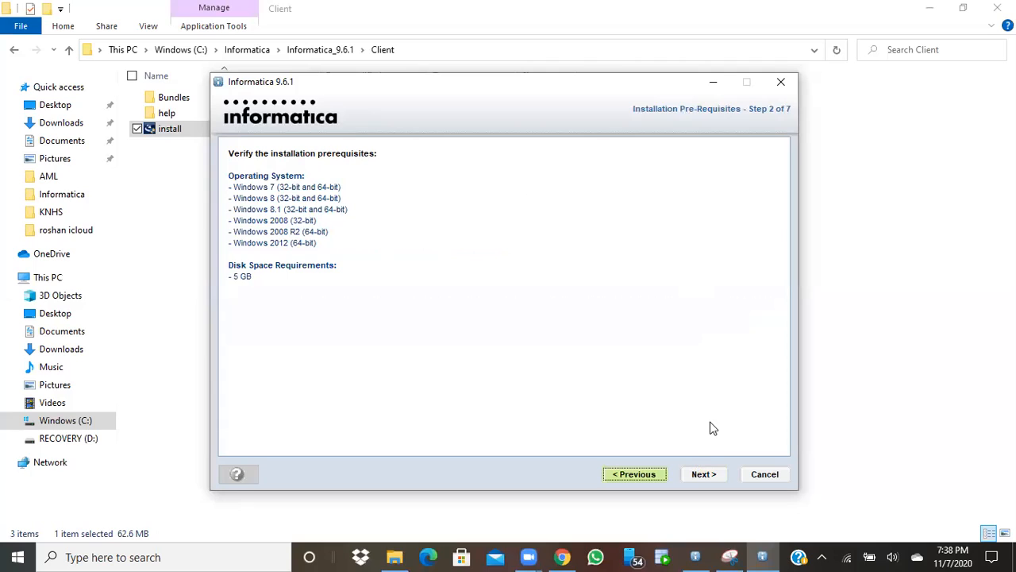
pyautogui.click(704, 474)
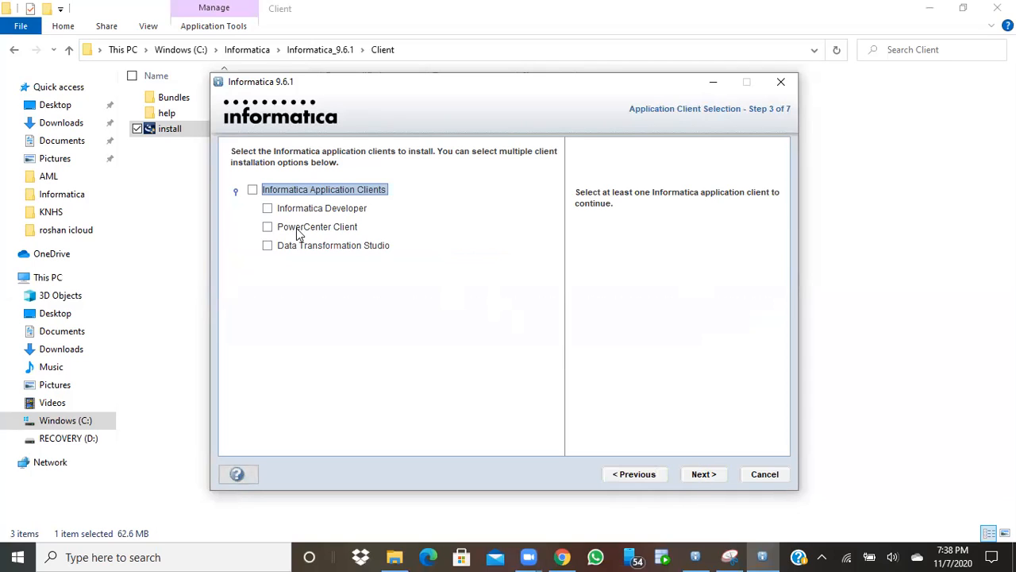
pyautogui.click(269, 228)
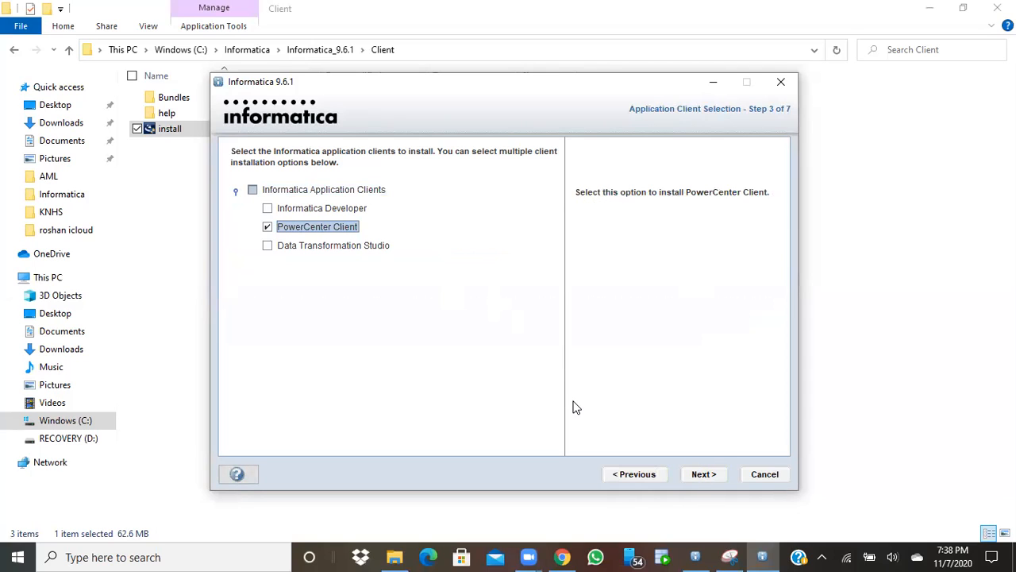
pyautogui.click(702, 475)
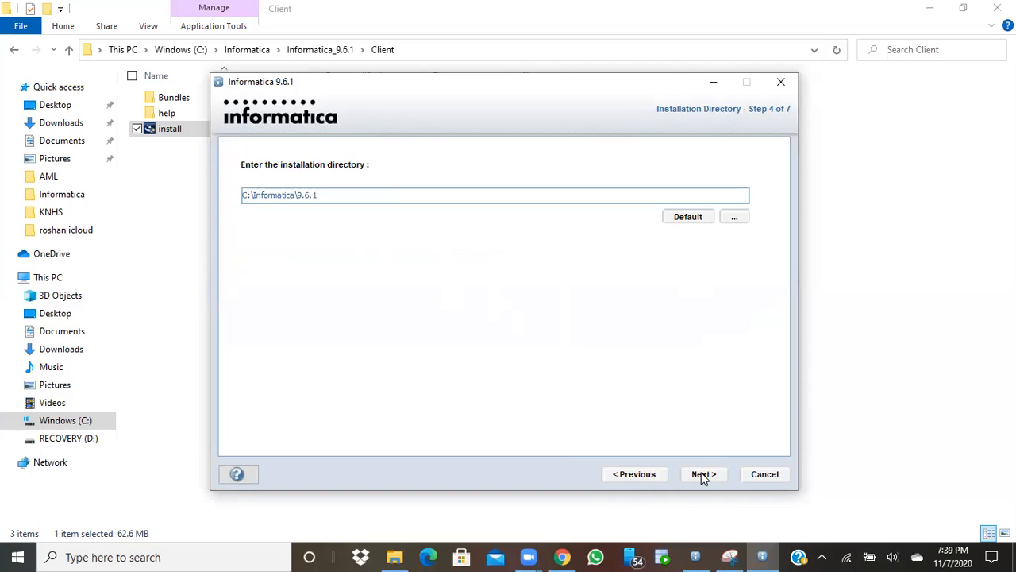
pyautogui.click(702, 475)
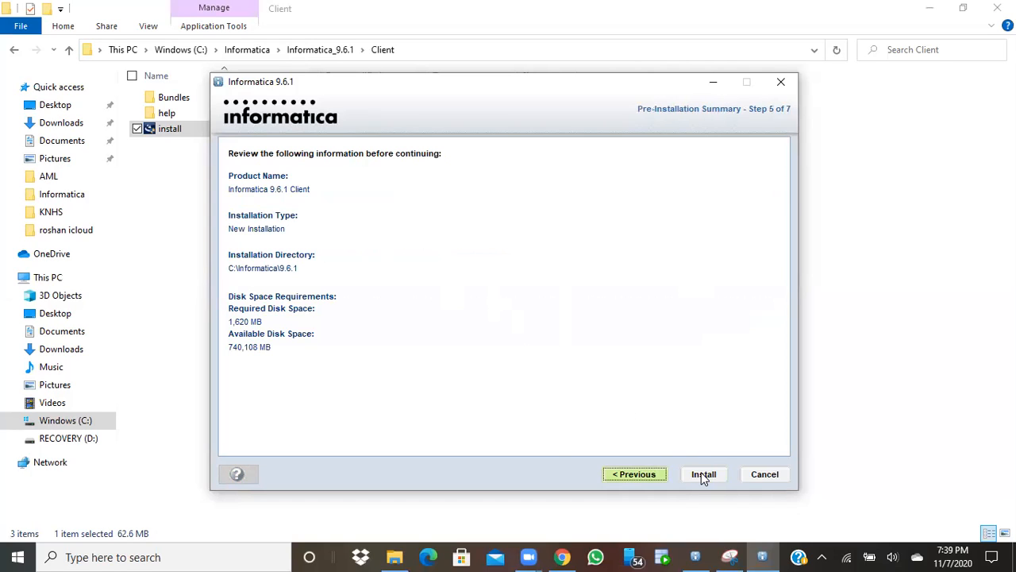
pyautogui.click(703, 475)
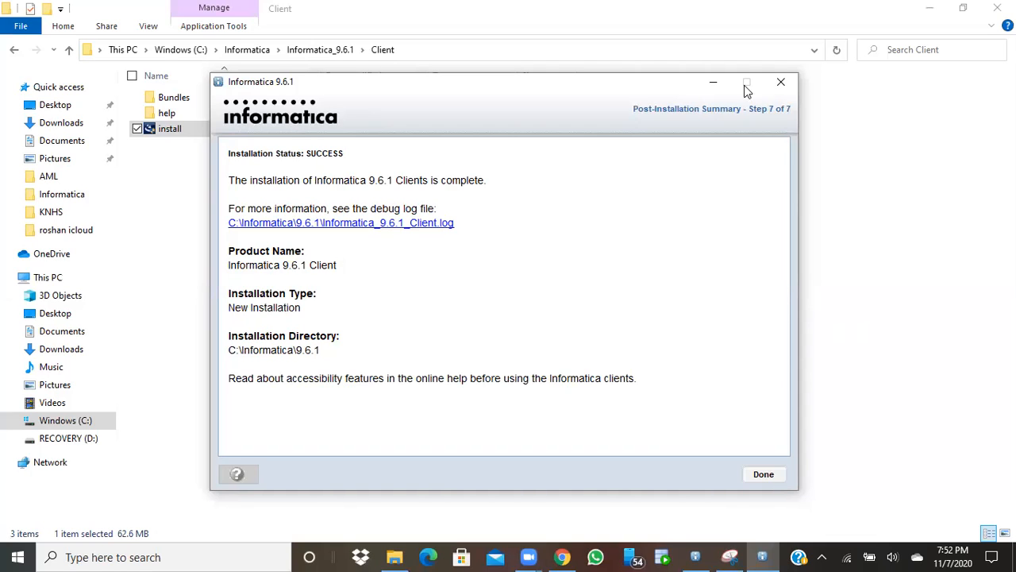
# Minimize the installer, search 'desi', and launch PowerCenter Designer
pyautogui.click(713, 83)
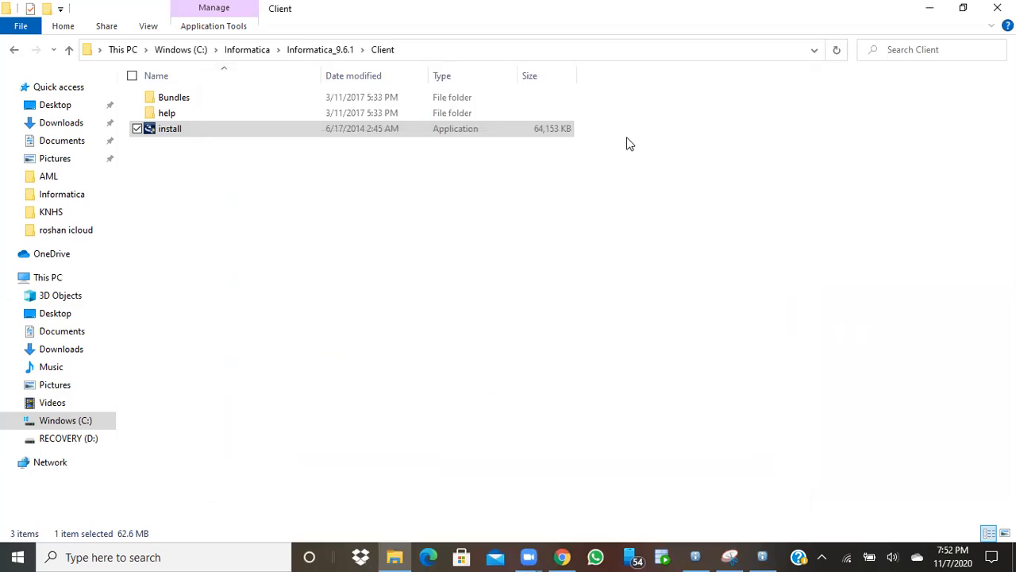
pyautogui.click(120, 476)
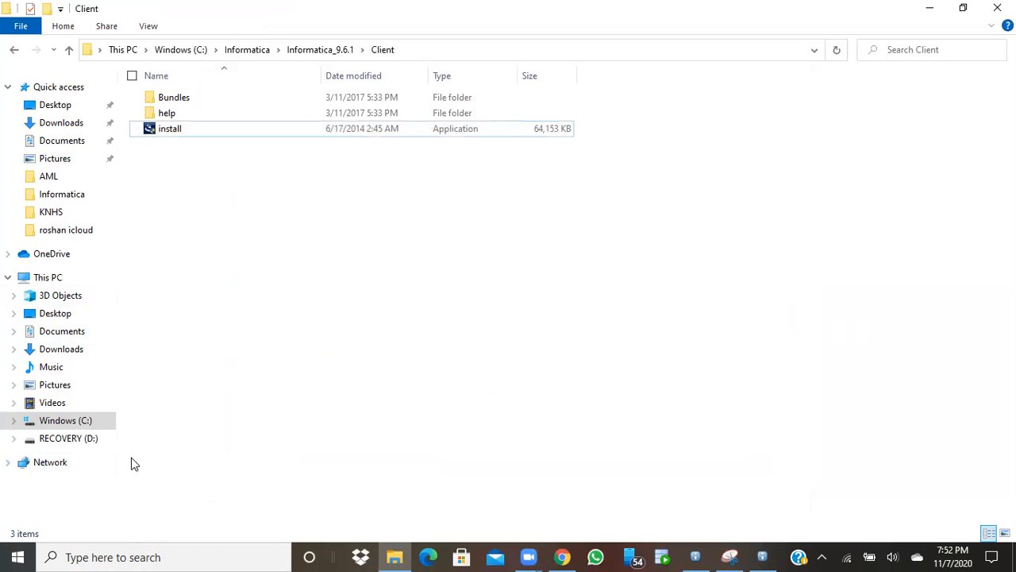
pyautogui.click(141, 556)
pyautogui.write('des')
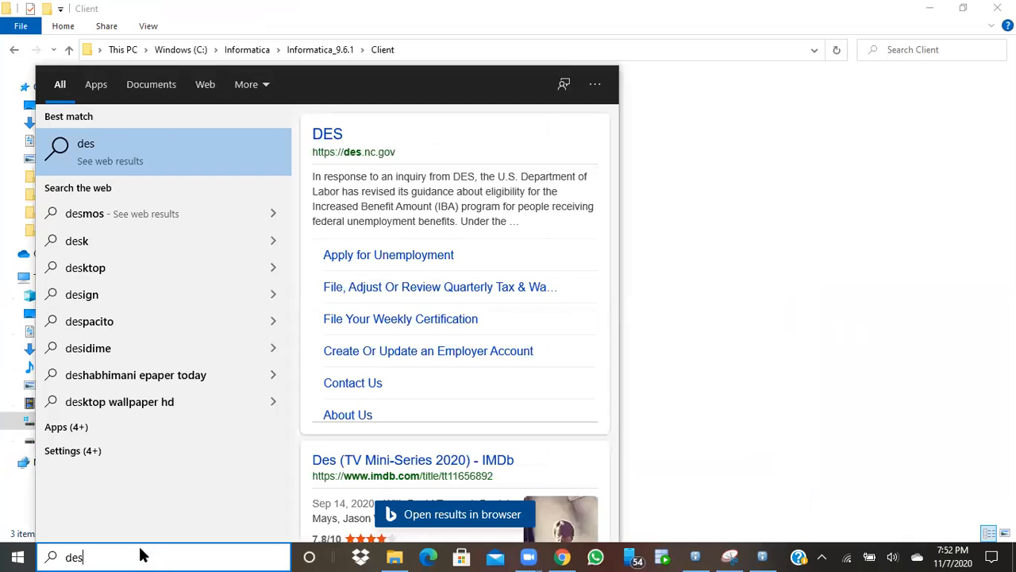
pyautogui.write('i')
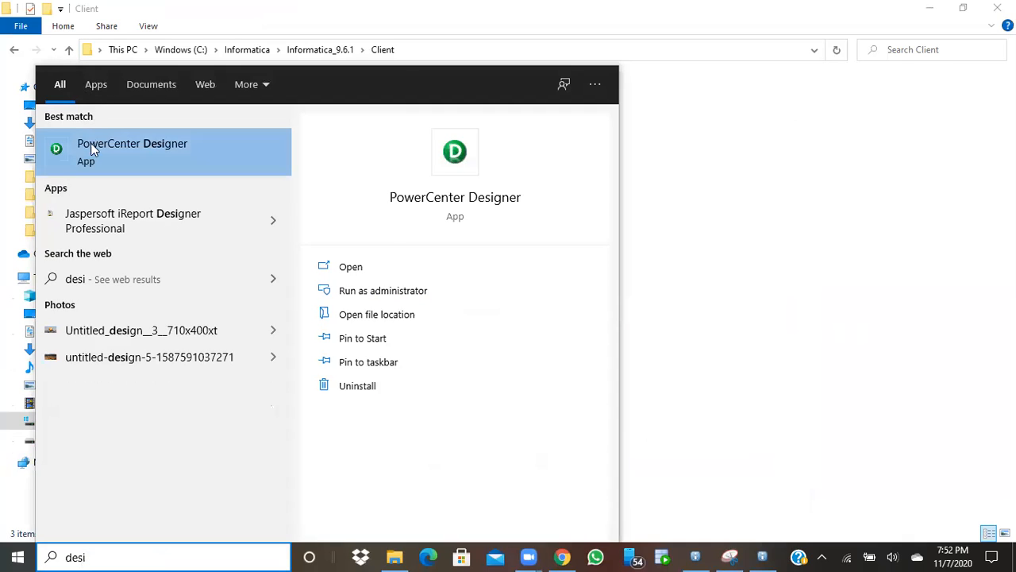
pyautogui.click(92, 149)
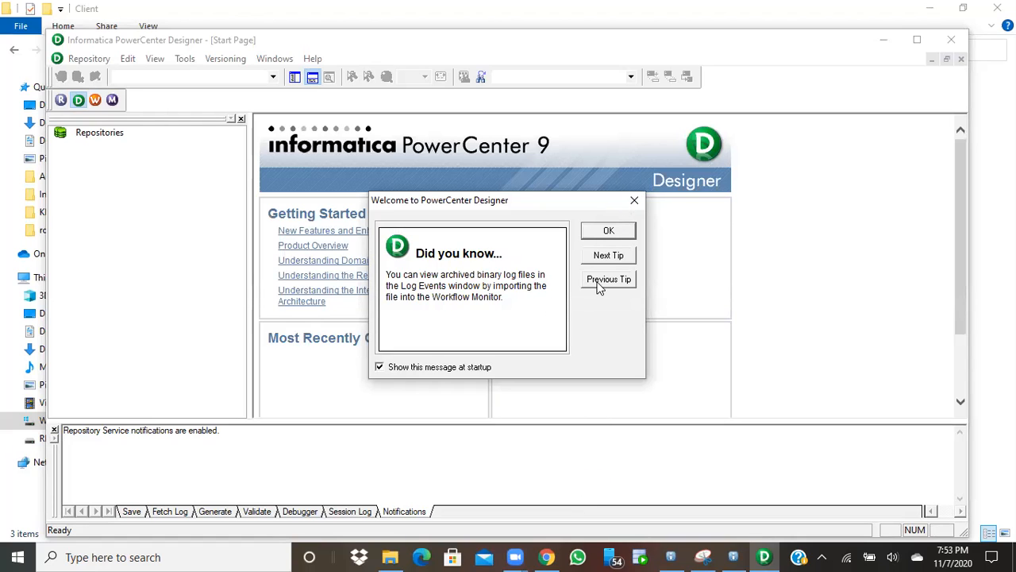
# Dismiss the Designer tip, open Repository > Configure Domains to add a domain, then switch to the browser
pyautogui.click(612, 231)
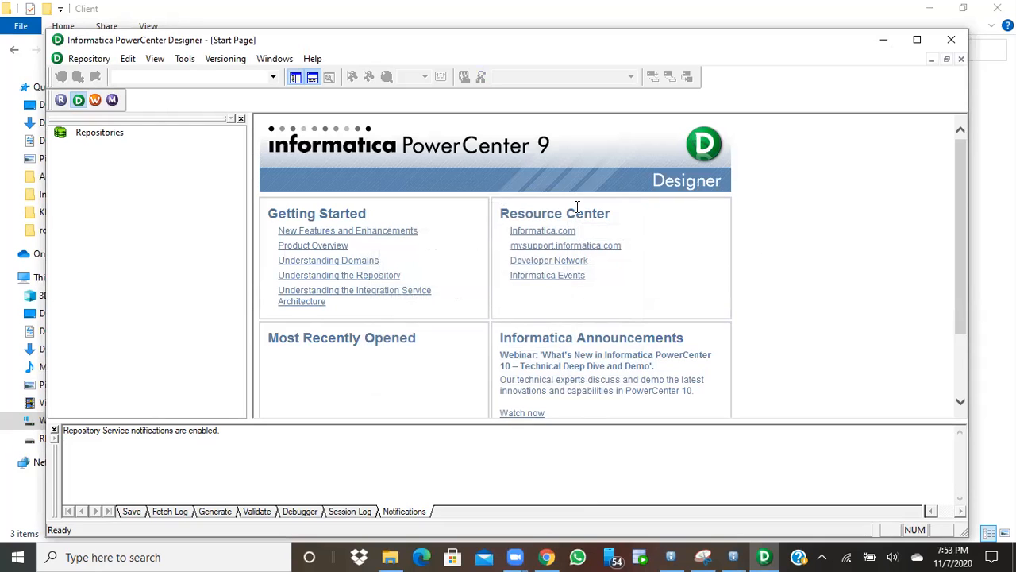
pyautogui.click(87, 58)
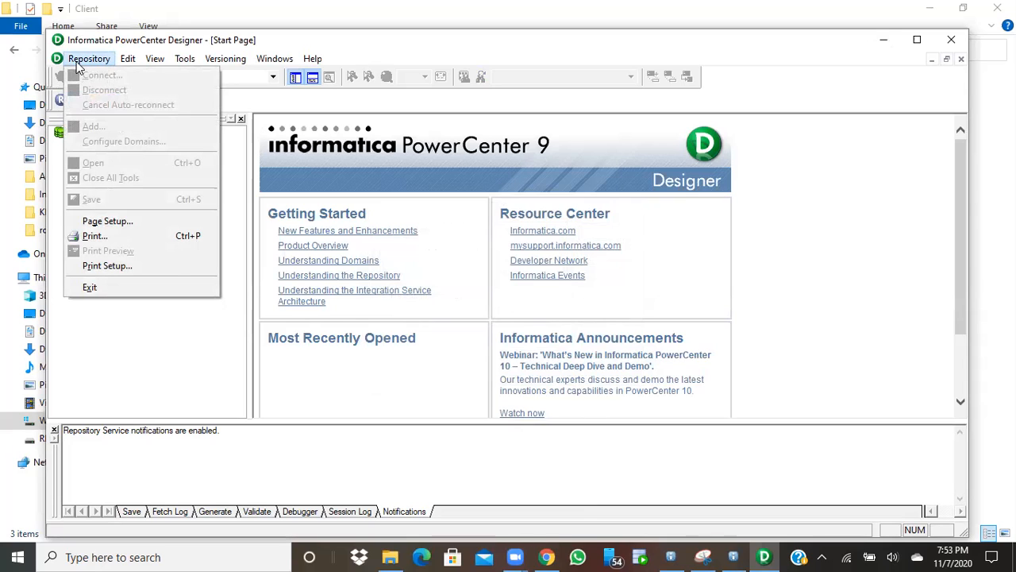
pyautogui.click(54, 179)
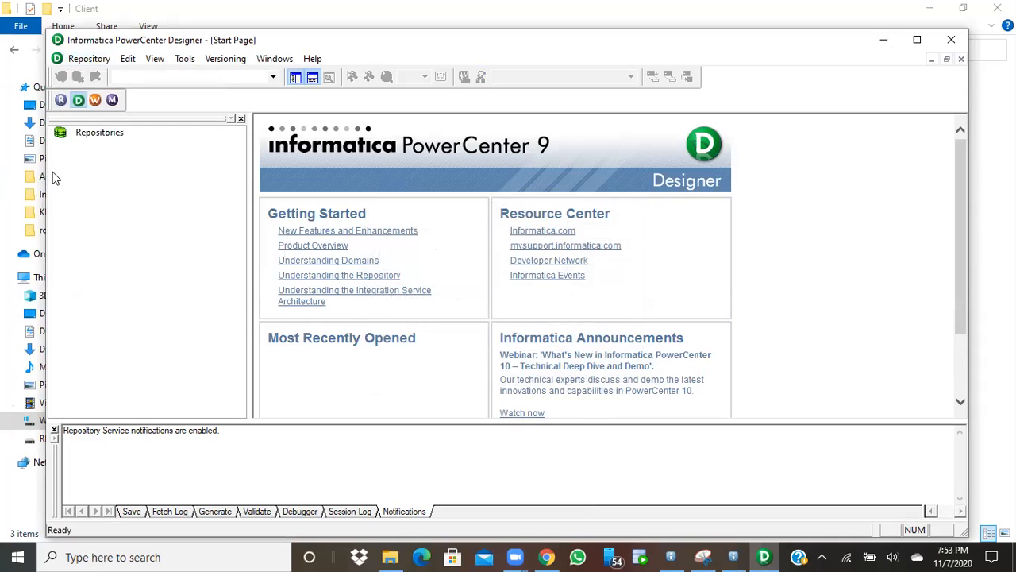
pyautogui.click(85, 61)
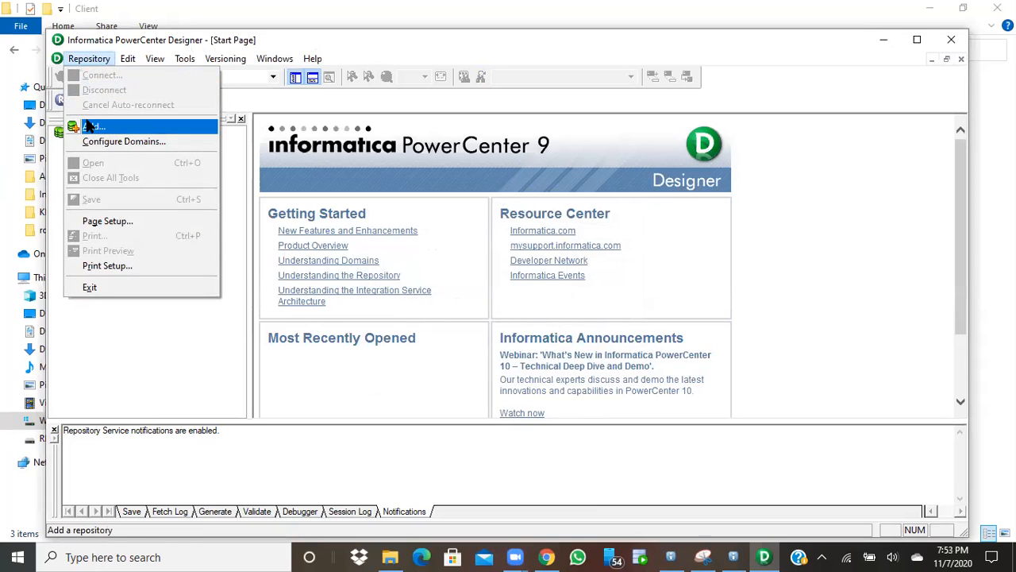
pyautogui.click(101, 142)
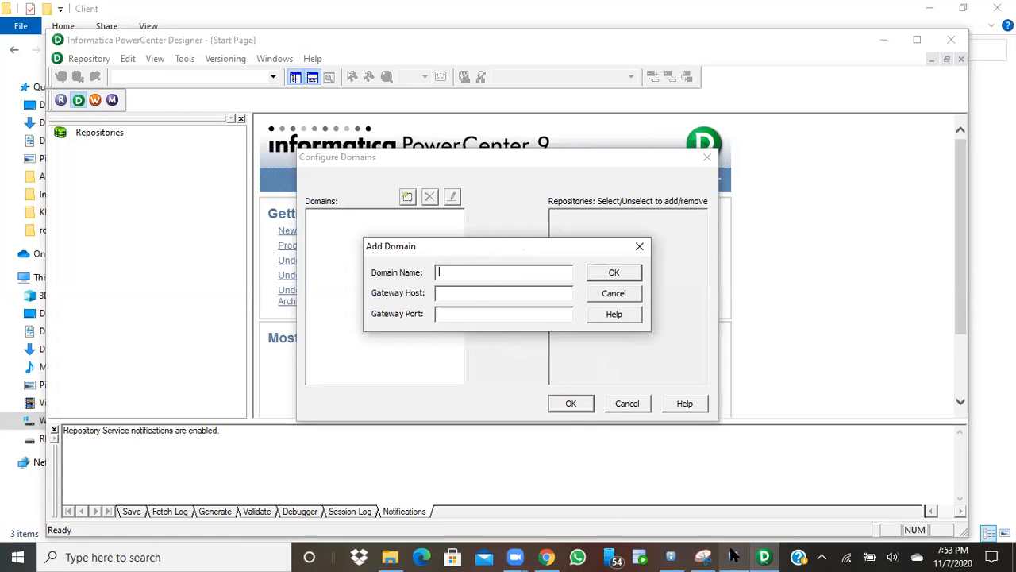
pyautogui.click(548, 555)
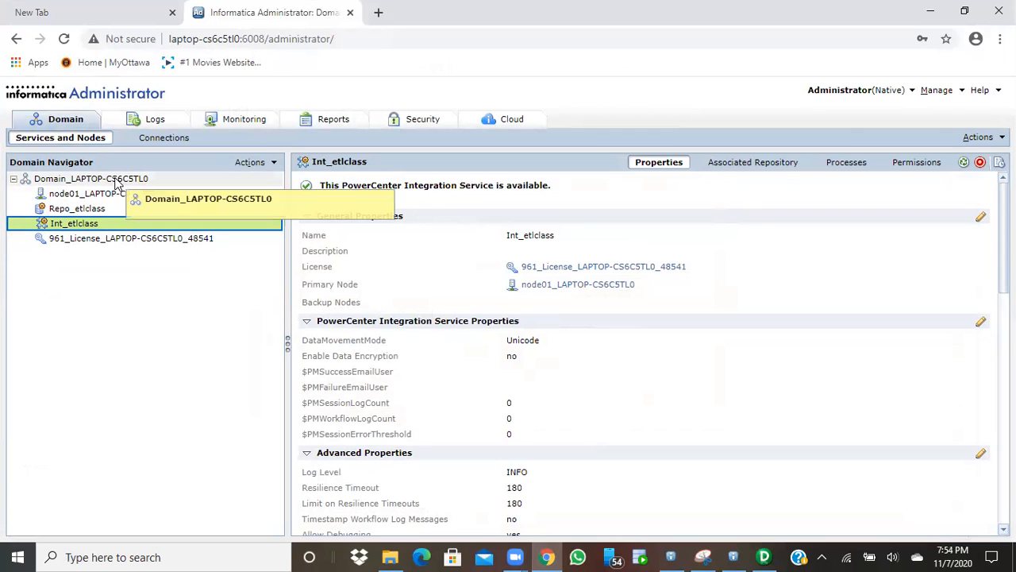
# Copy the domain name Domain_LAPTOP-CS6C5TL0 from its properties and return to Designer
pyautogui.click(146, 179)
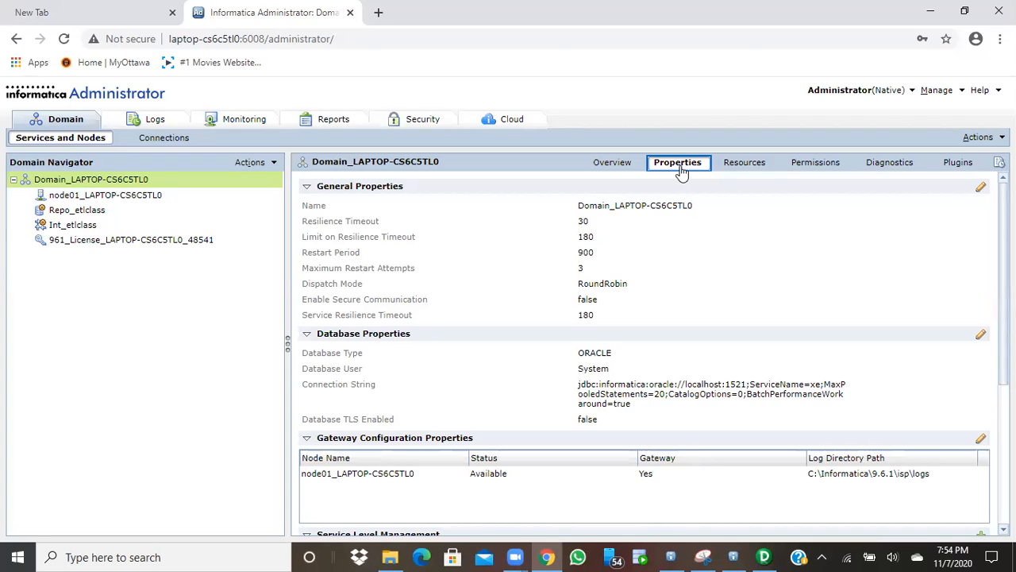
pyautogui.moveTo(579, 209); pyautogui.dragTo(696, 215)
pyautogui.hotkey('ctrl', 'c')
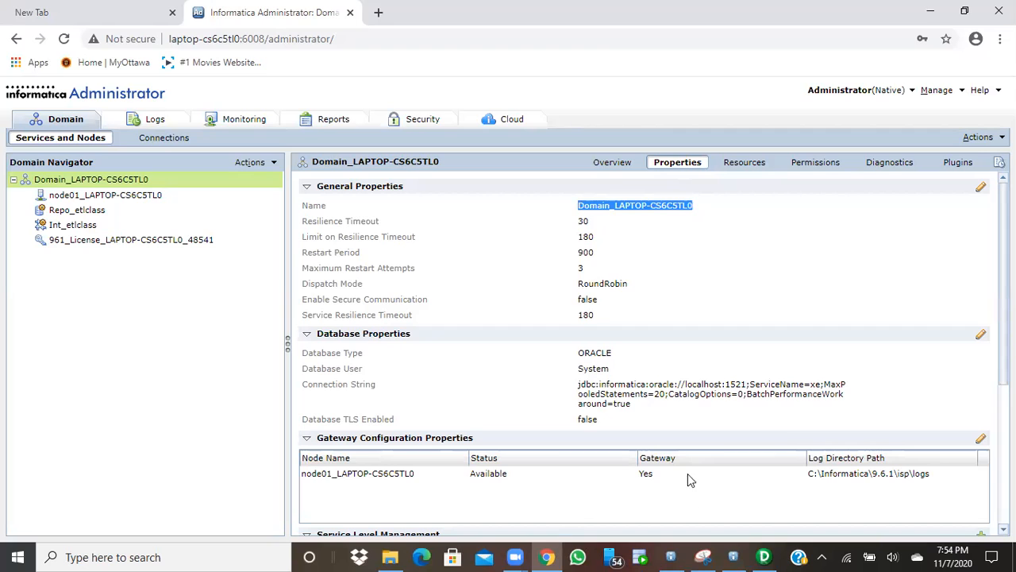
pyautogui.click(767, 556)
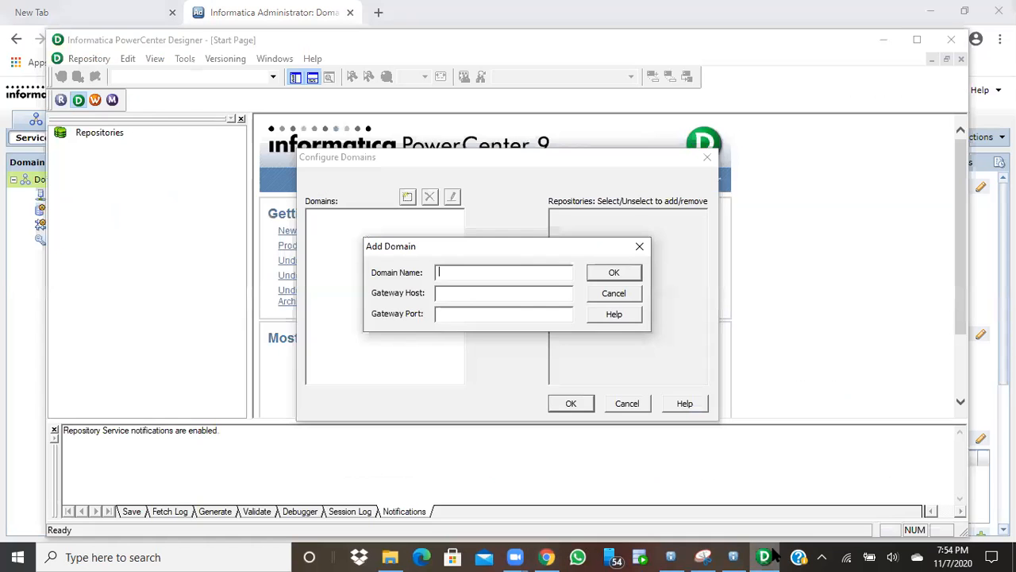
# Enter domain Domain_LAPTOP-CS6C5TL0 with gateway host localhost and port 6005
pyautogui.click(470, 272)
pyautogui.hotkey('ctrl', 'v')
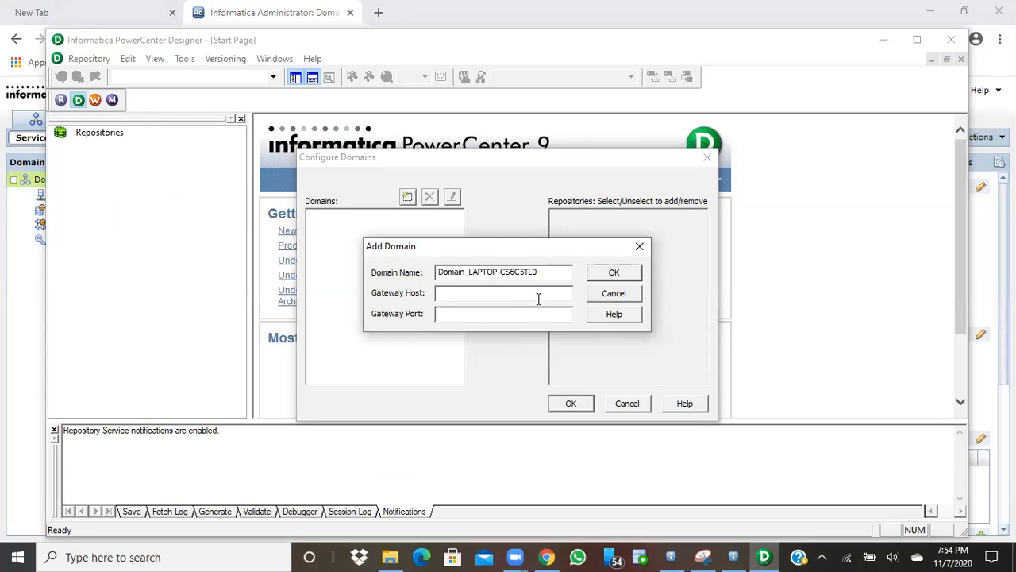
pyautogui.write('localhost')
pyautogui.click(509, 318)
pyautogui.write('1521')
pyautogui.press('BackSpace')
pyautogui.press('BackSpace')
pyautogui.press('BackSpace')
pyautogui.press('BackSpace')
pyautogui.write('6')
pyautogui.press('BackSpace')
pyautogui.write('6005')
# Confirm the domain and add its repository Repo_etlclass to the list
pyautogui.click(617, 274)
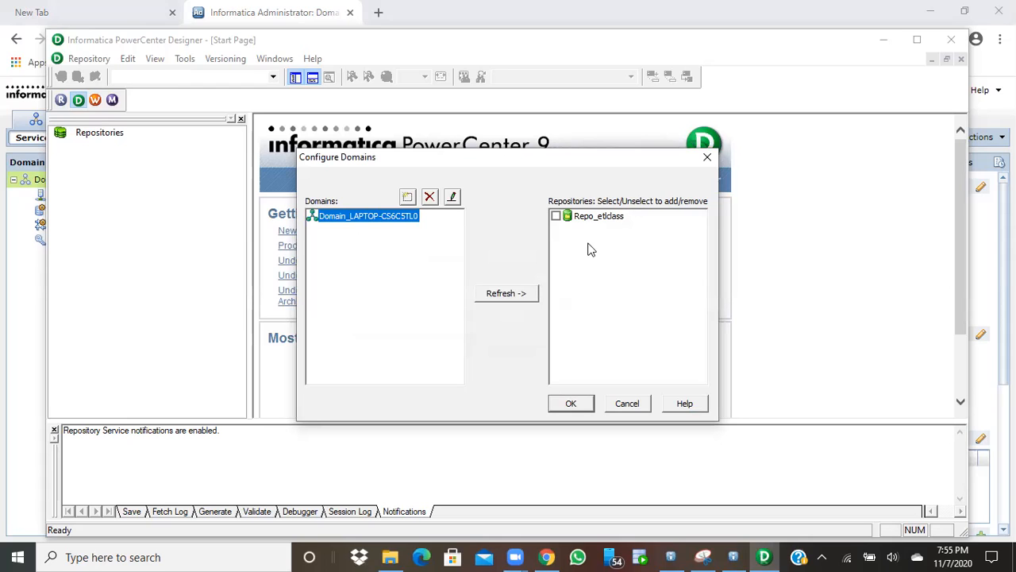
pyautogui.click(557, 216)
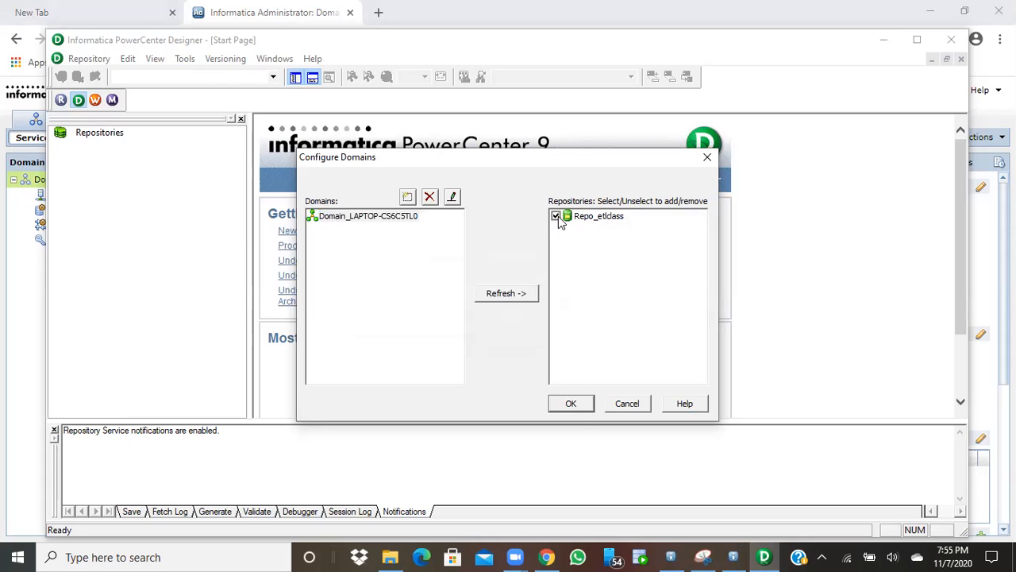
pyautogui.click(578, 405)
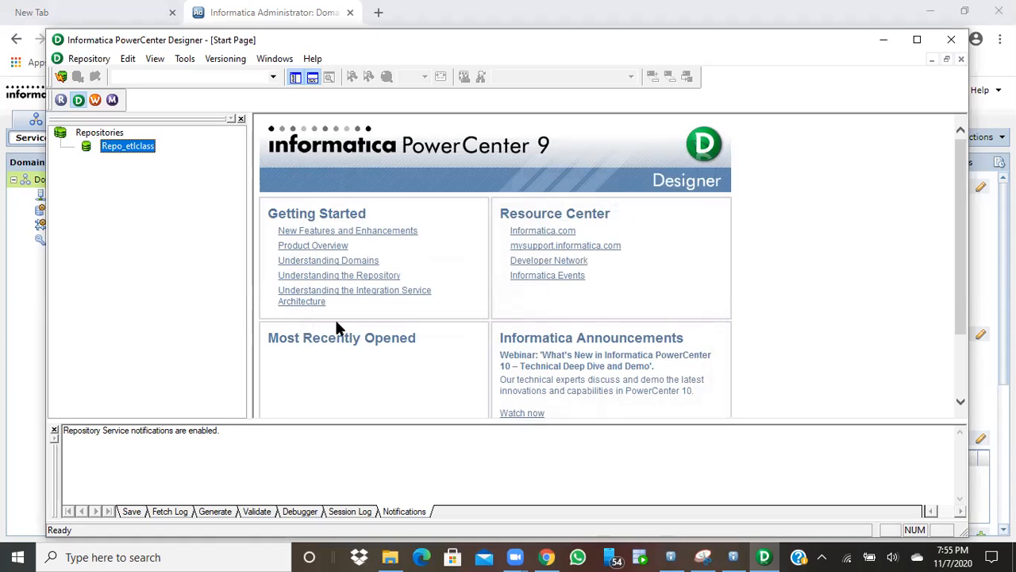
# Connect to Repo_etlclass as Administrator with the account password, then launch Repository Manager
pyautogui.rightClick(148, 151)
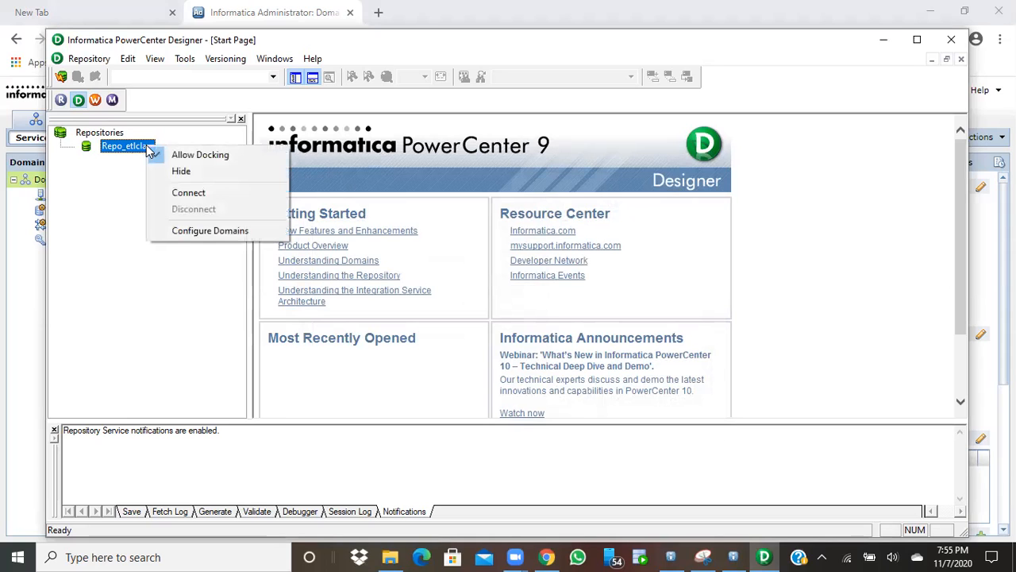
pyautogui.click(174, 193)
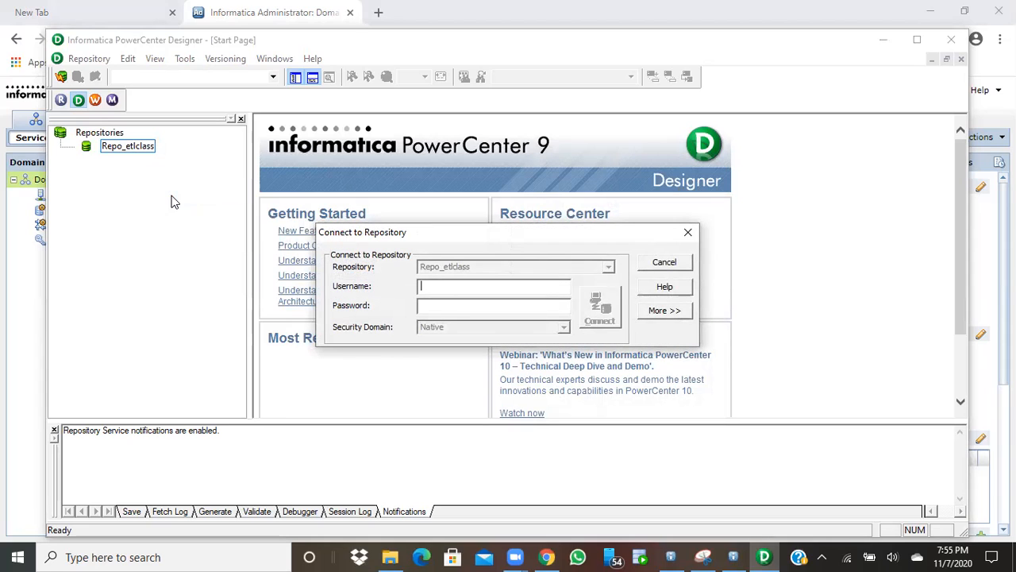
pyautogui.write('Administrator')
pyautogui.doubleClick(455, 286)
pyautogui.click(447, 305)
pyautogui.hotkey('ctrl', 'v')
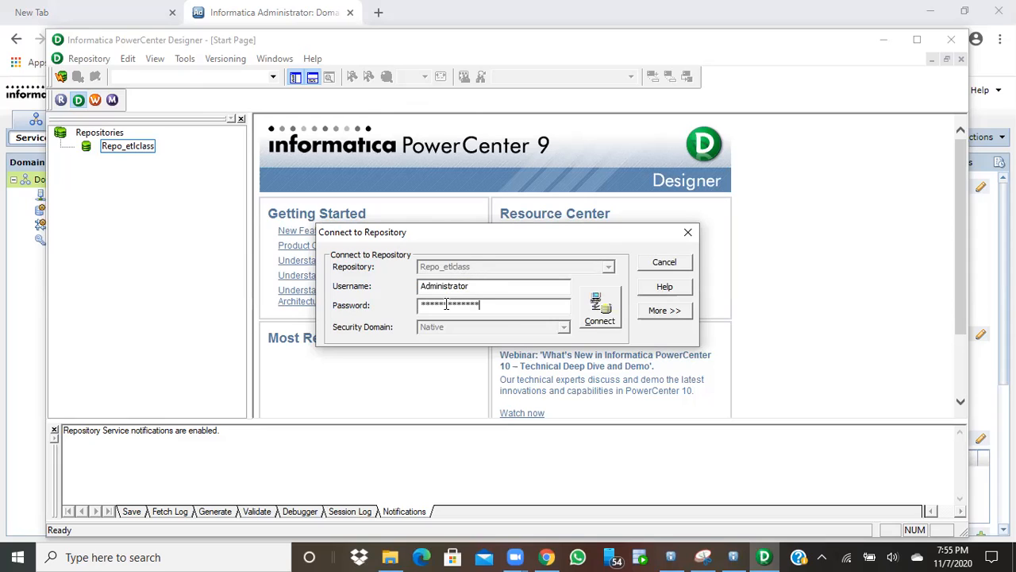
pyautogui.click(602, 315)
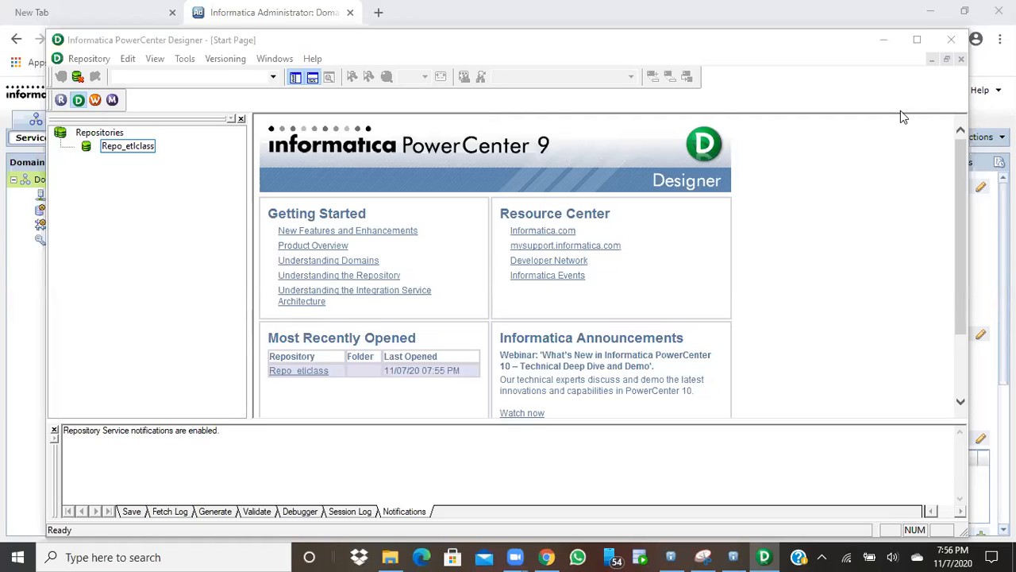
pyautogui.click(60, 100)
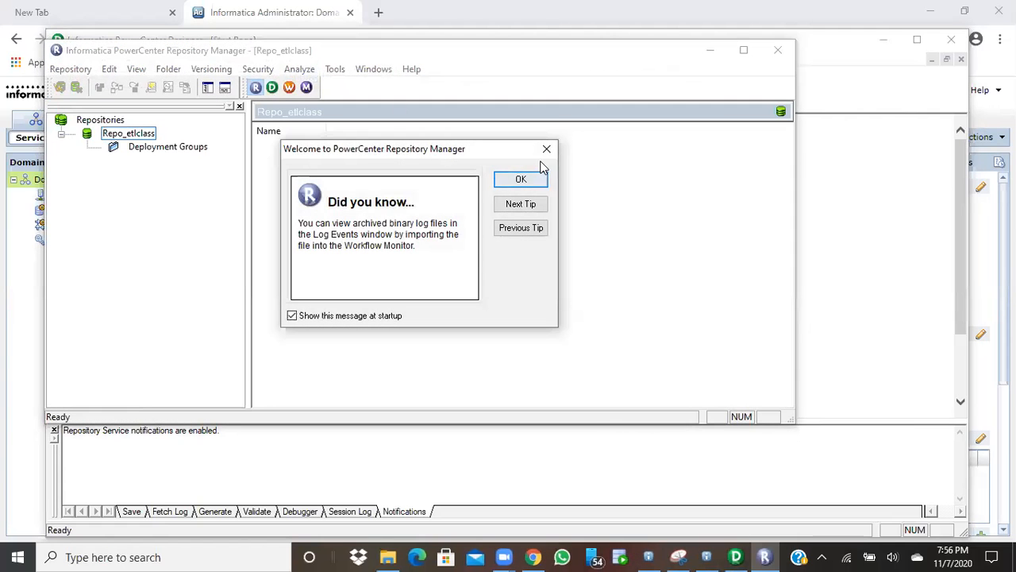
# Dismiss the startup tip, then create folder 'etltest_class' in Repo_etlclass and acknowledge the confirmation
pyautogui.click(521, 180)
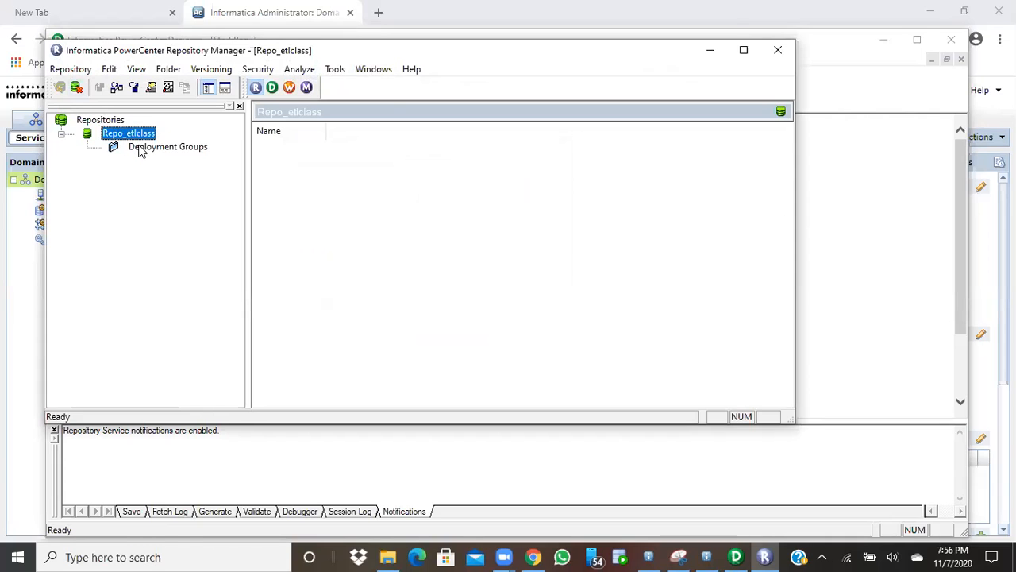
pyautogui.click(163, 72)
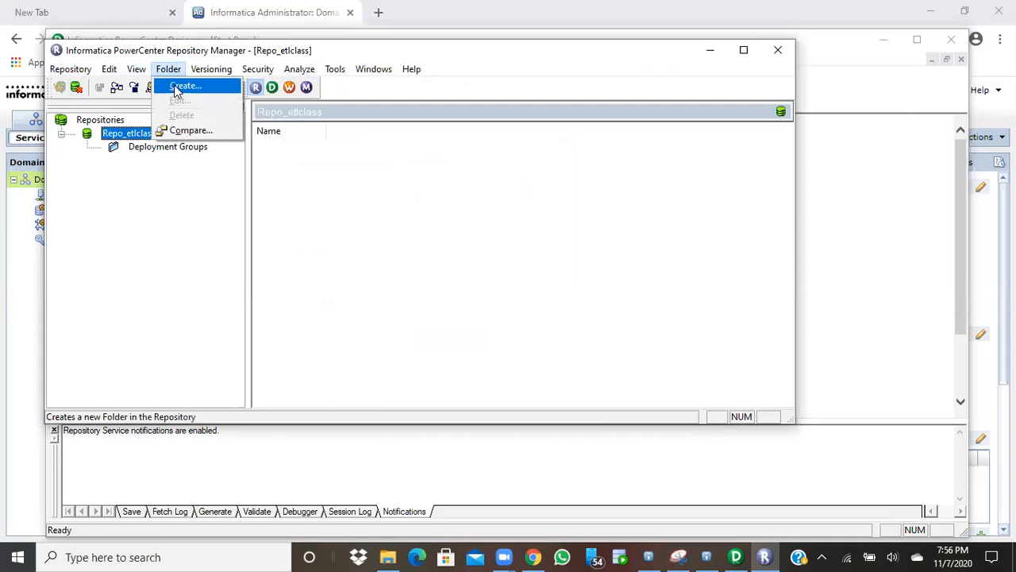
pyautogui.click(176, 87)
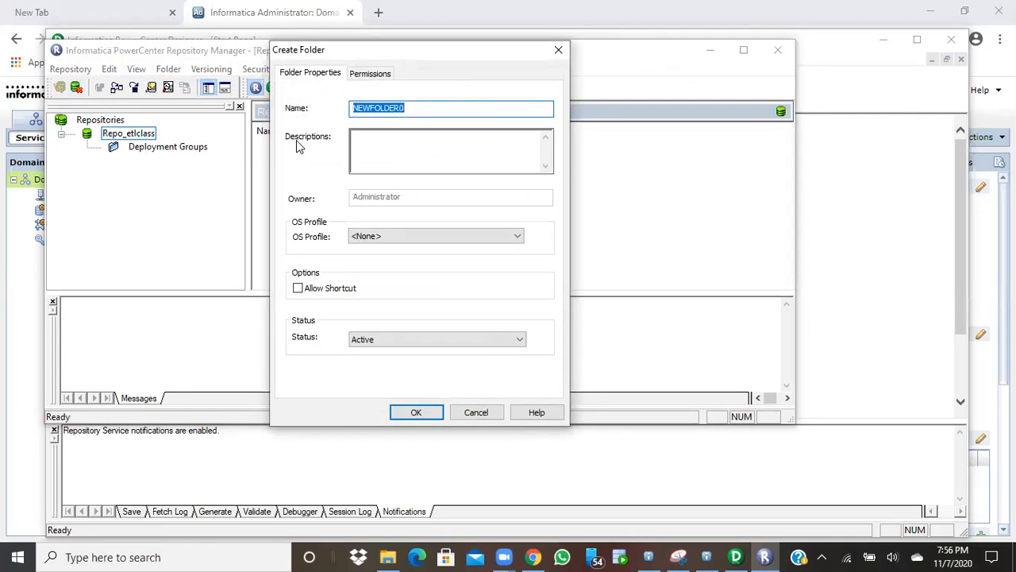
pyautogui.write('etltest')
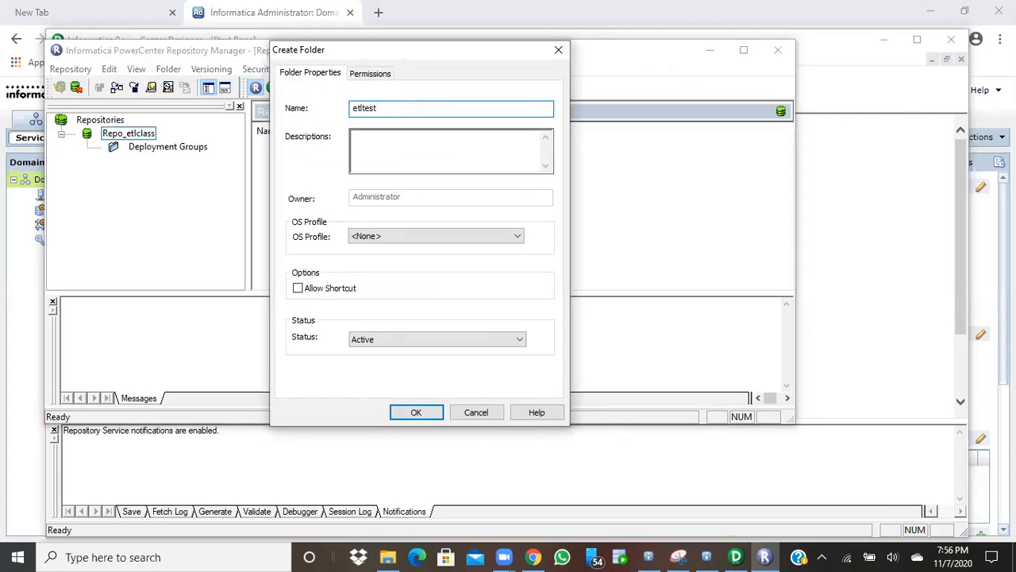
pyautogui.write('_class')
pyautogui.click(415, 413)
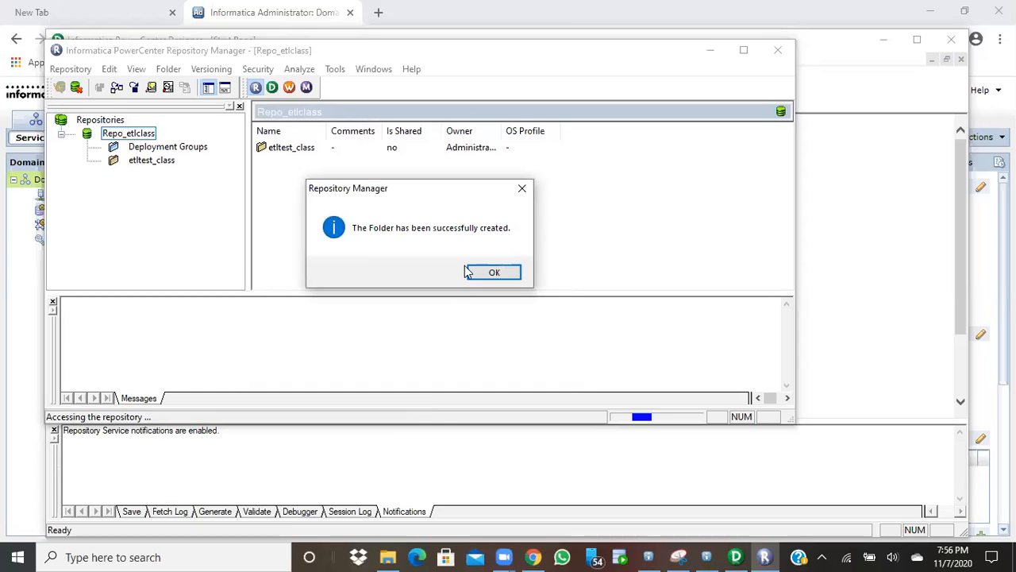
pyautogui.click(491, 272)
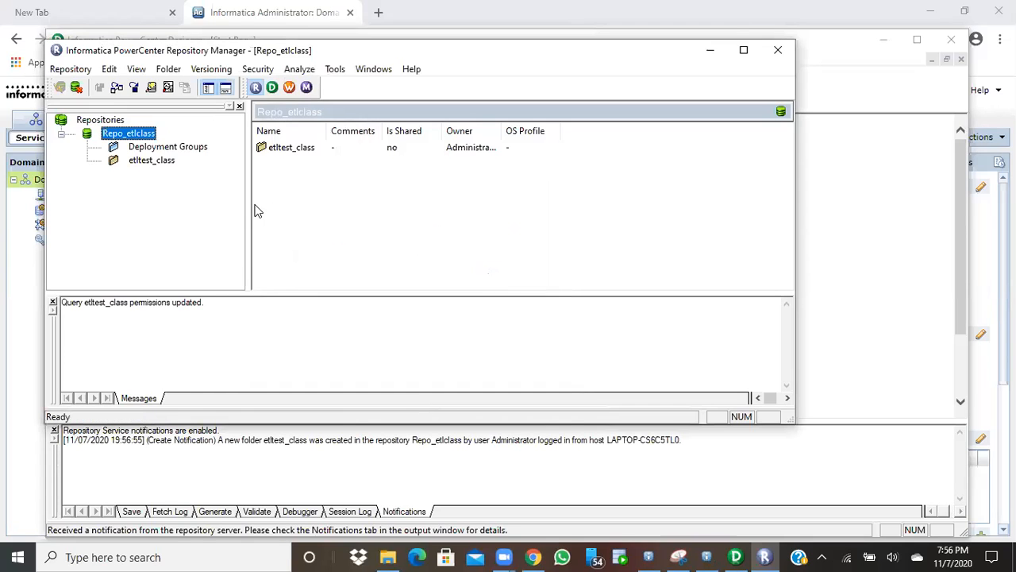